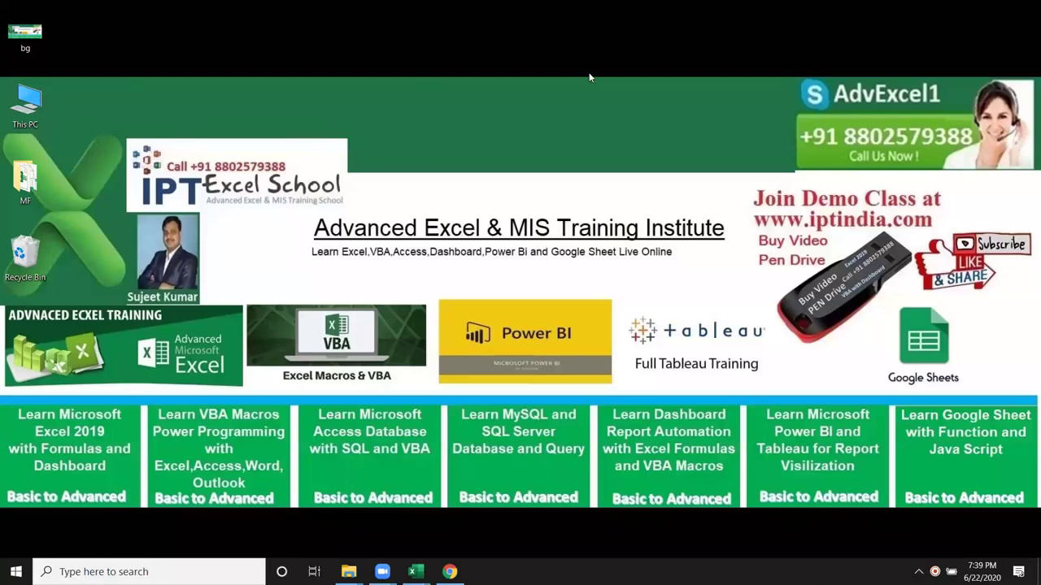
# Bring the Book4 workbook forward from the Excel taskbar thumbnails.
pyautogui.moveTo(416, 571)
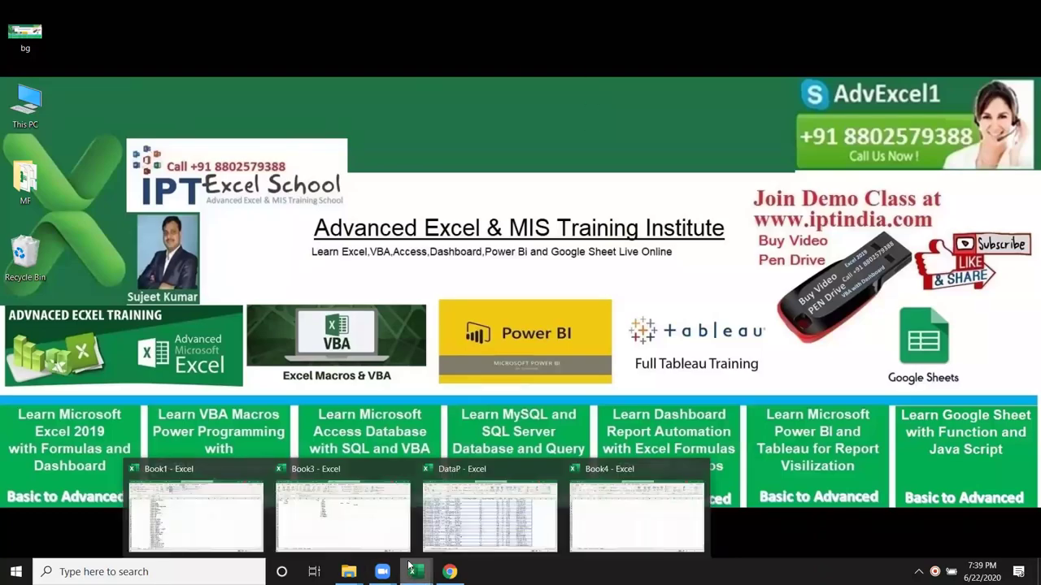
pyautogui.moveTo(361, 542)
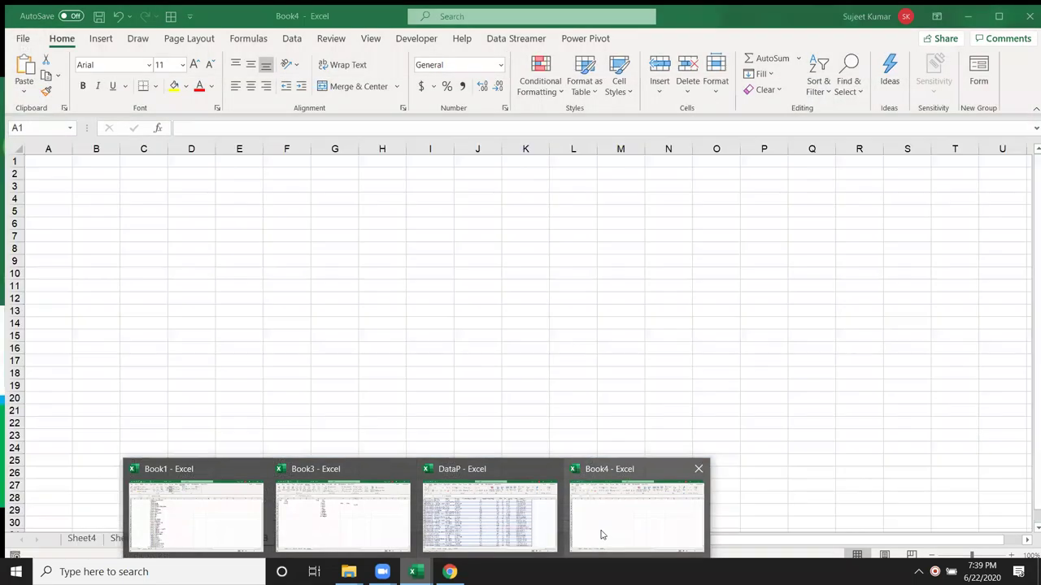
# Enter the headers Name, Rol and Marks in A1:C1, correcting the typos.
pyautogui.click(600, 531)
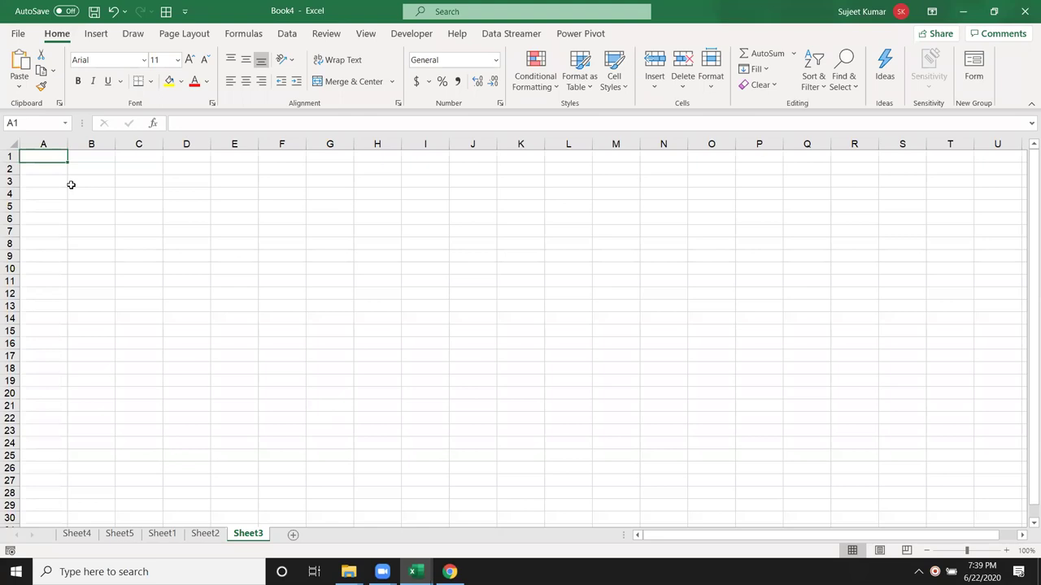
pyautogui.write('Nmae')
pyautogui.press('Return')
pyautogui.press('Return')
pyautogui.press('Return')
pyautogui.click(53, 157)
pyautogui.write('Name')
pyautogui.press('Tab')
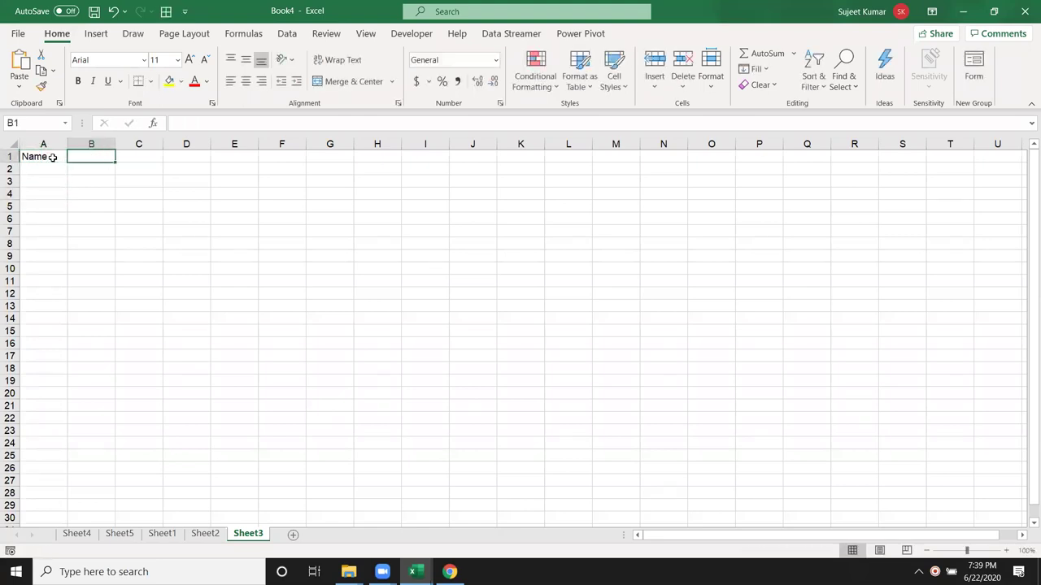
pyautogui.write('Rol')
pyautogui.press('Tab')
pyautogui.press('Tab')
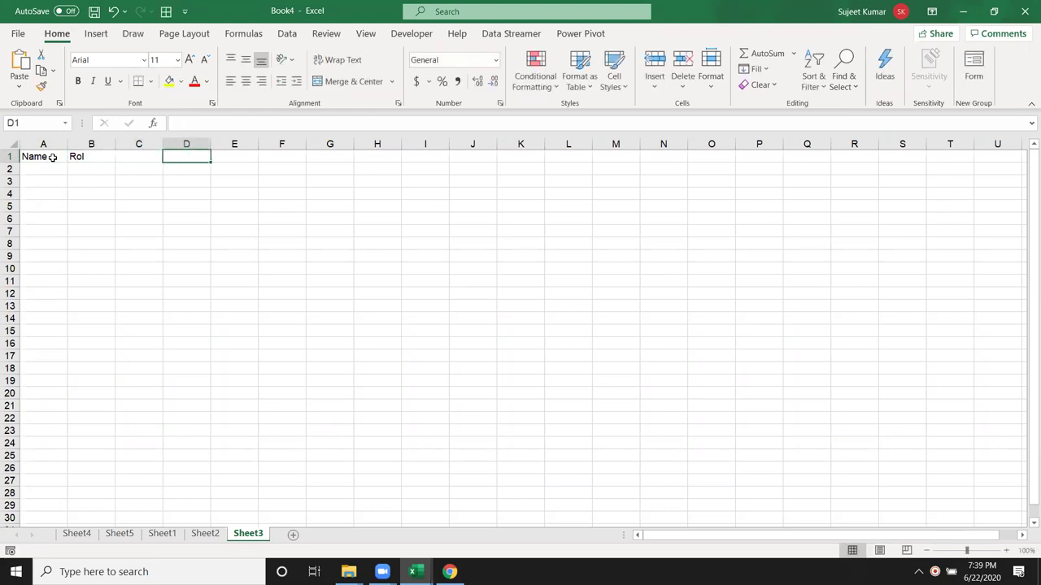
pyautogui.press('Left')
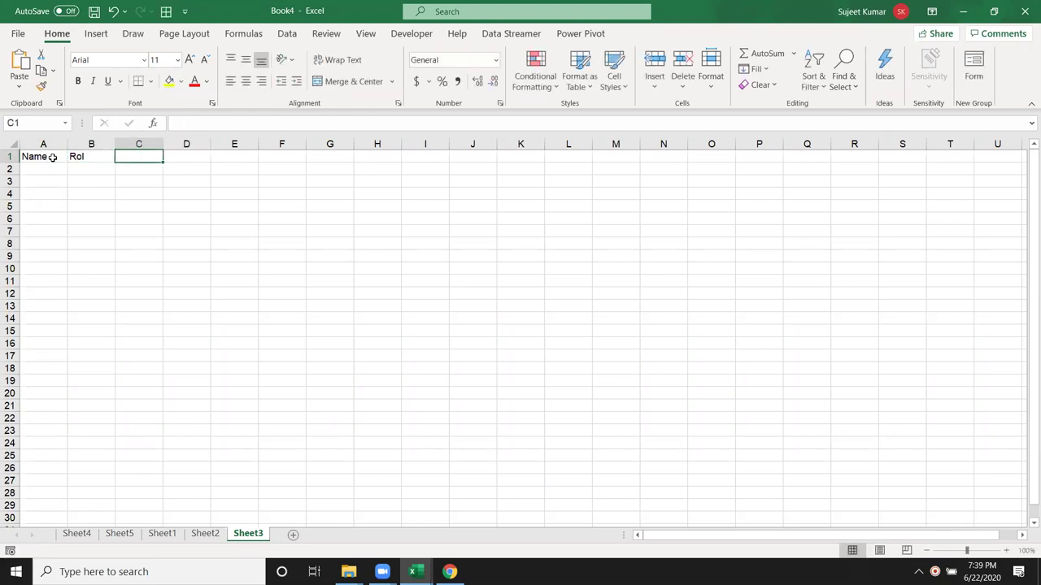
pyautogui.write('Mars')
pyautogui.press('BackSpace')
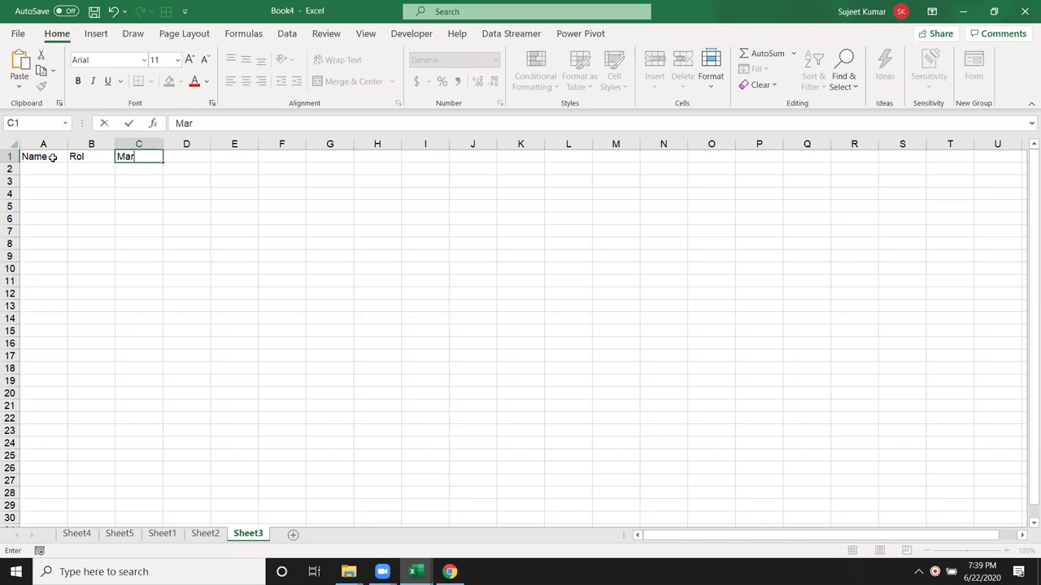
pyautogui.write('ks')
pyautogui.press('Return')
# Enter Puja in A2 and fill the student names down to A11.
pyautogui.press('Left')
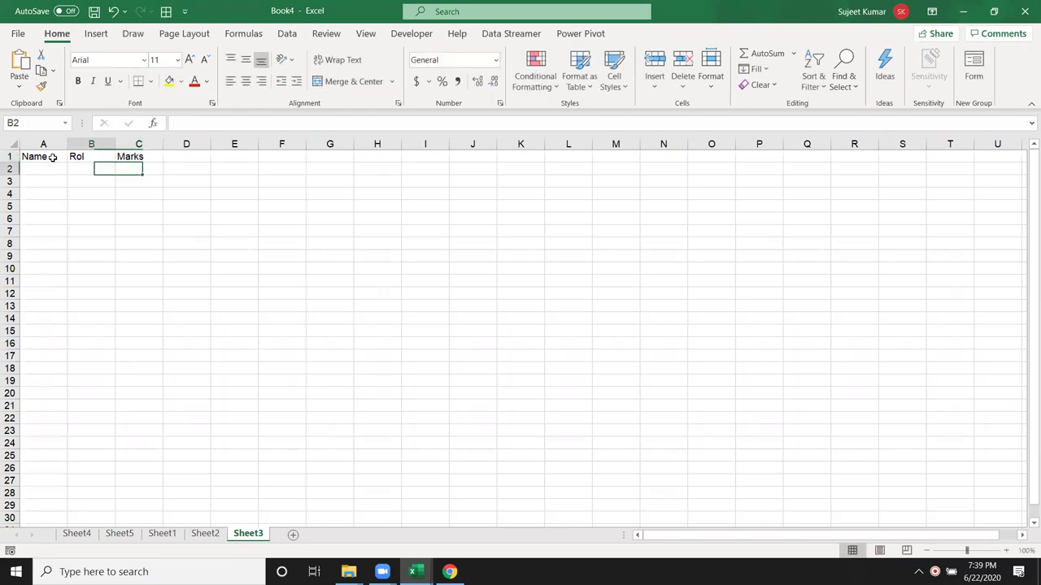
pyautogui.press('Left')
pyautogui.write('Puja')
pyautogui.press('Return')
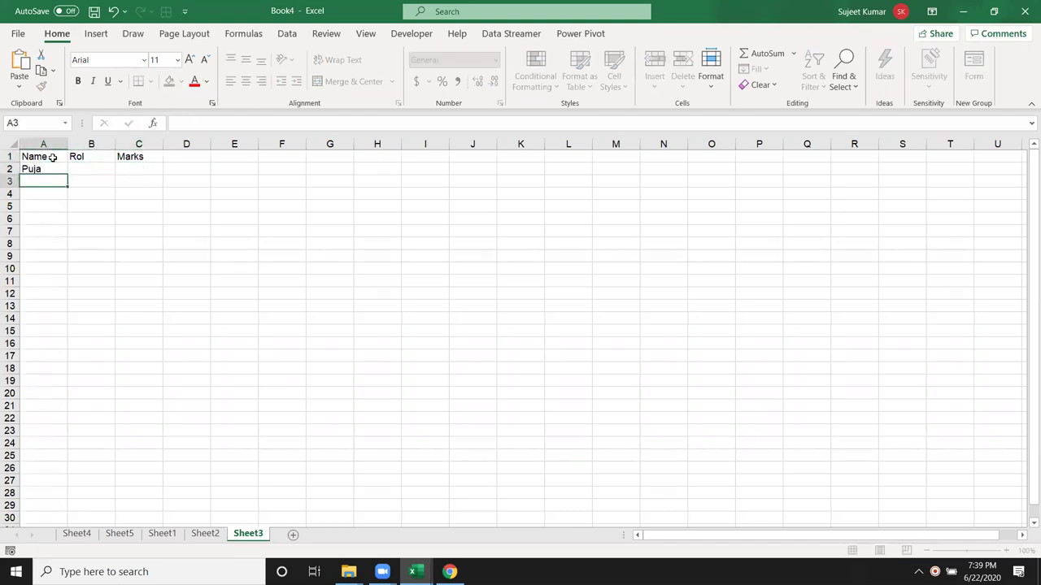
pyautogui.click(45, 166)
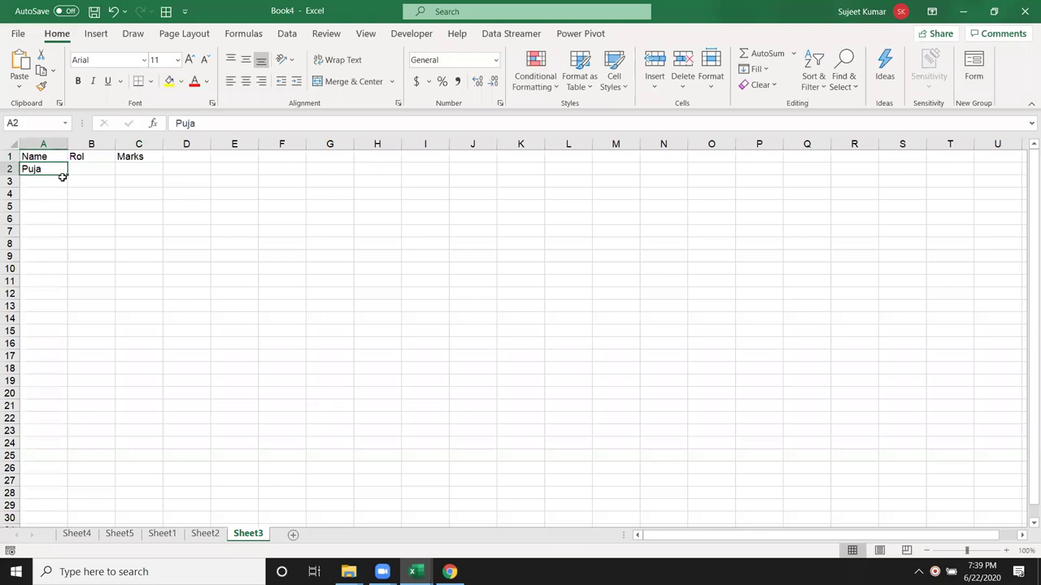
pyautogui.moveTo(67, 177)
pyautogui.mouseDown()
pyautogui.moveTo(65, 284)
pyautogui.moveTo(97, 180)
pyautogui.mouseUp()
# Enter roll number 1 in B2.
pyautogui.click(99, 170)
pyautogui.write('1')
pyautogui.press('Return')
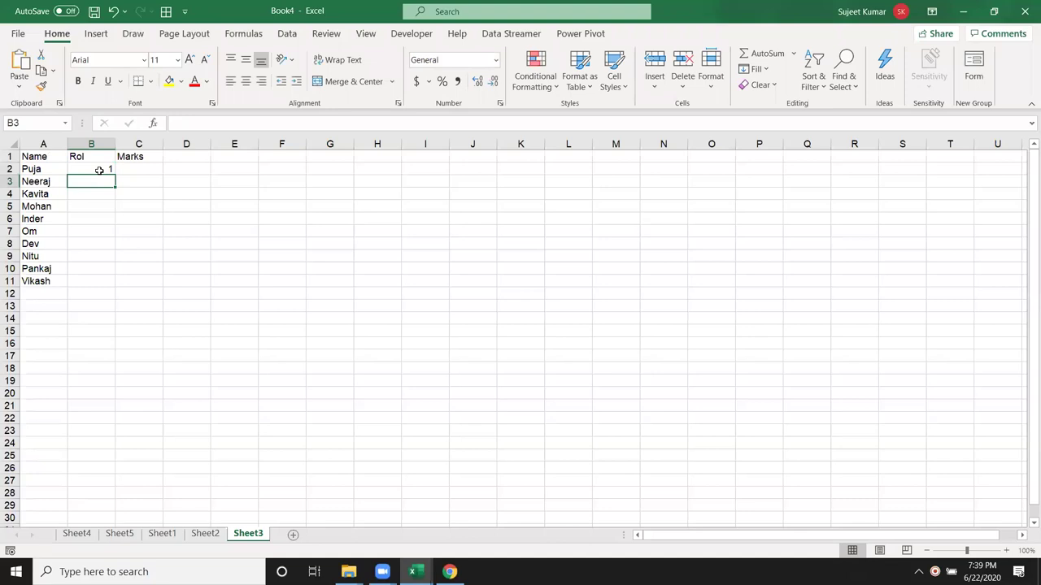
pyautogui.click(169, 269)
pyautogui.click(99, 177)
# Switch briefly to the Book3 workbook and return to Book4.
pyautogui.click(964, 12)
pyautogui.moveTo(412, 572)
pyautogui.click(404, 540)
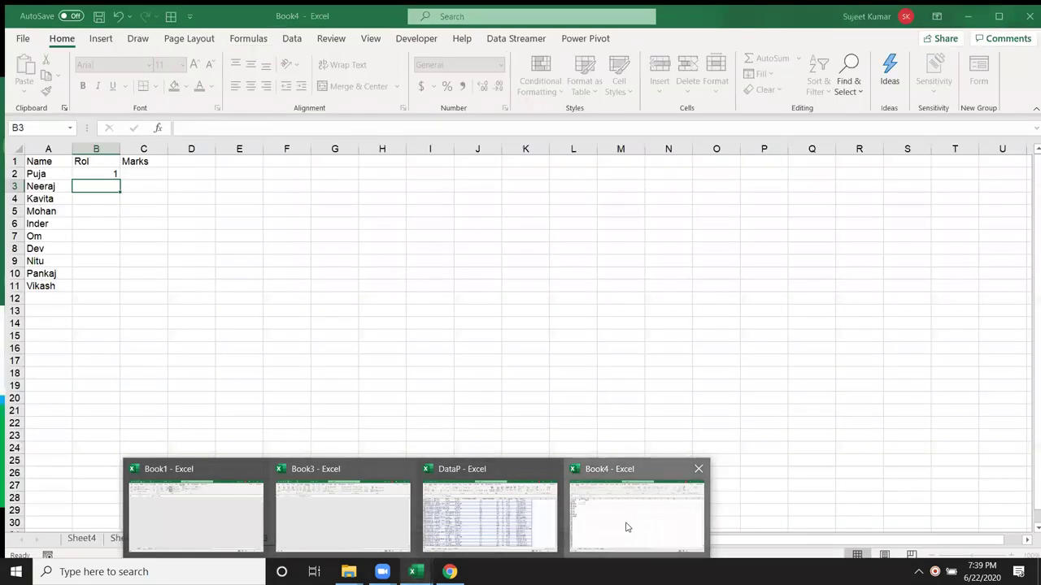
pyautogui.click(501, 535)
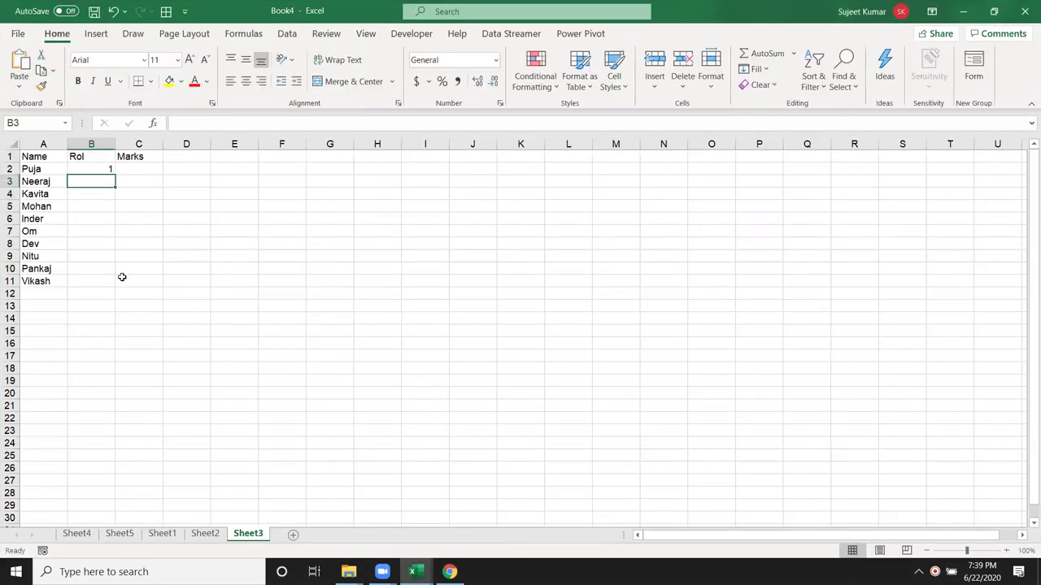
# Enter =B2+1 in B3 and fill it down so column B numbers 1 to 10.
pyautogui.write('=')
pyautogui.click(108, 170)
pyautogui.write('+1')
pyautogui.press('Return')
pyautogui.click(104, 178)
pyautogui.doubleClick(116, 187)
pyautogui.moveTo(135, 170); pyautogui.dragTo(106, 218)
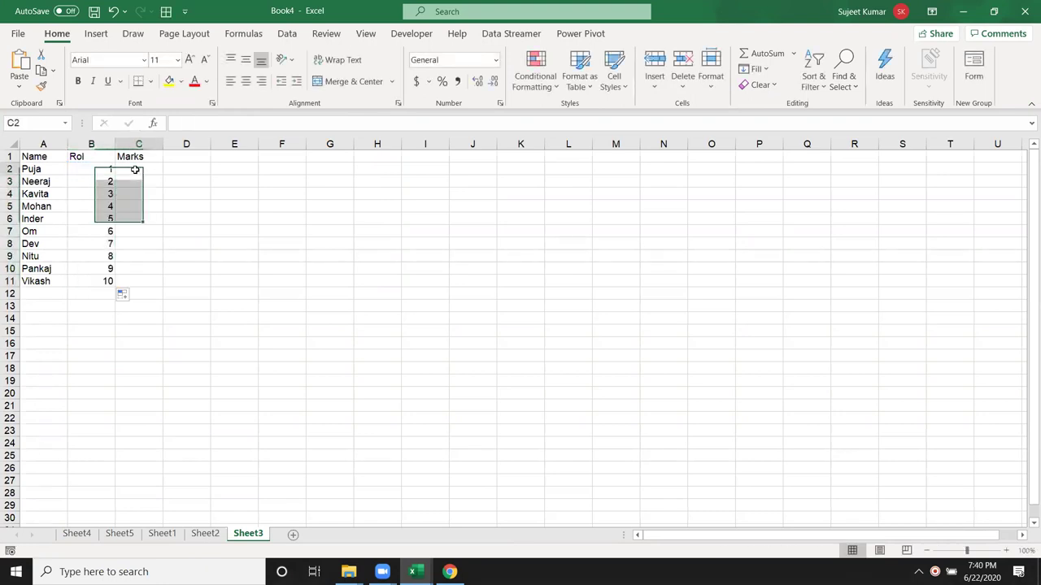
# Enter =RANDBETWEEN(10,90) in C2 and fill it down to C11.
pyautogui.click(135, 170)
pyautogui.write('=ra')
pyautogui.press('Down')
pyautogui.press('Down')
pyautogui.press('Down')
pyautogui.press('Tab')
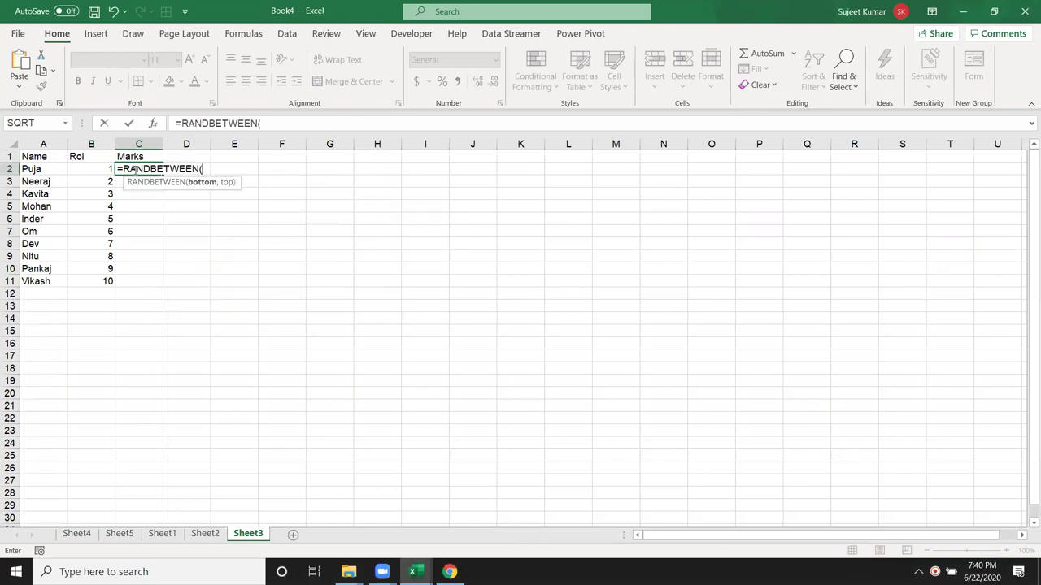
pyautogui.write('12')
pyautogui.press('BackSpace')
pyautogui.write('0,90')
pyautogui.write(')')
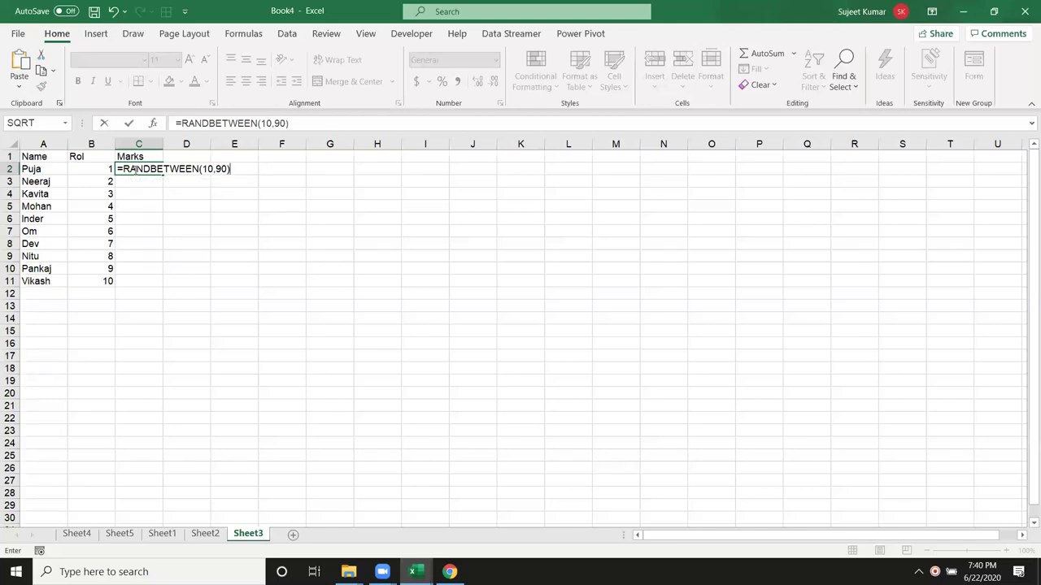
pyautogui.press('Return')
pyautogui.click(136, 169)
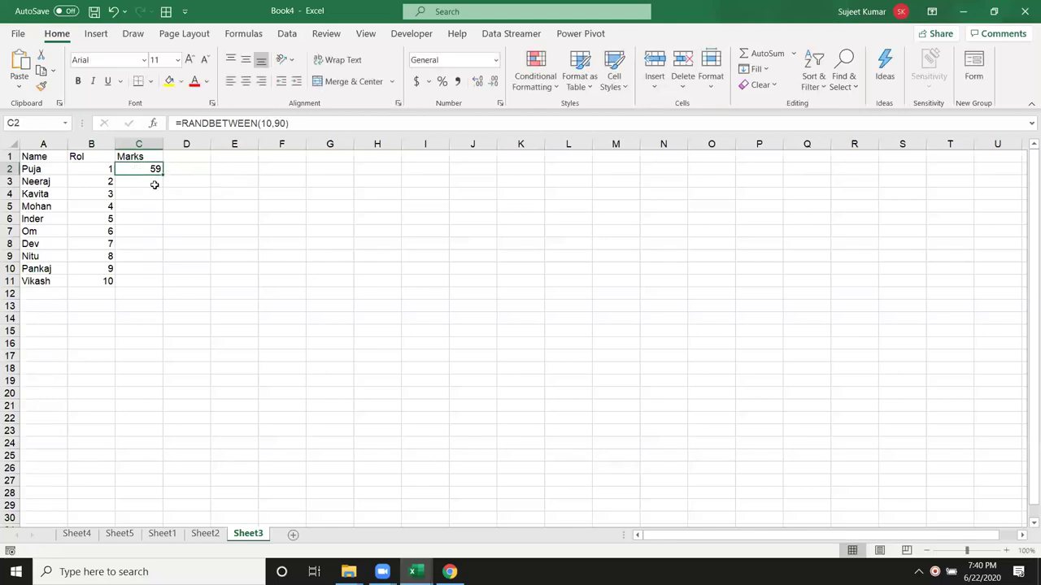
pyautogui.moveTo(161, 174); pyautogui.dragTo(158, 282)
pyautogui.moveTo(34, 156)
pyautogui.mouseDown()
pyautogui.moveTo(119, 277)
pyautogui.moveTo(160, 280)
pyautogui.mouseUp()
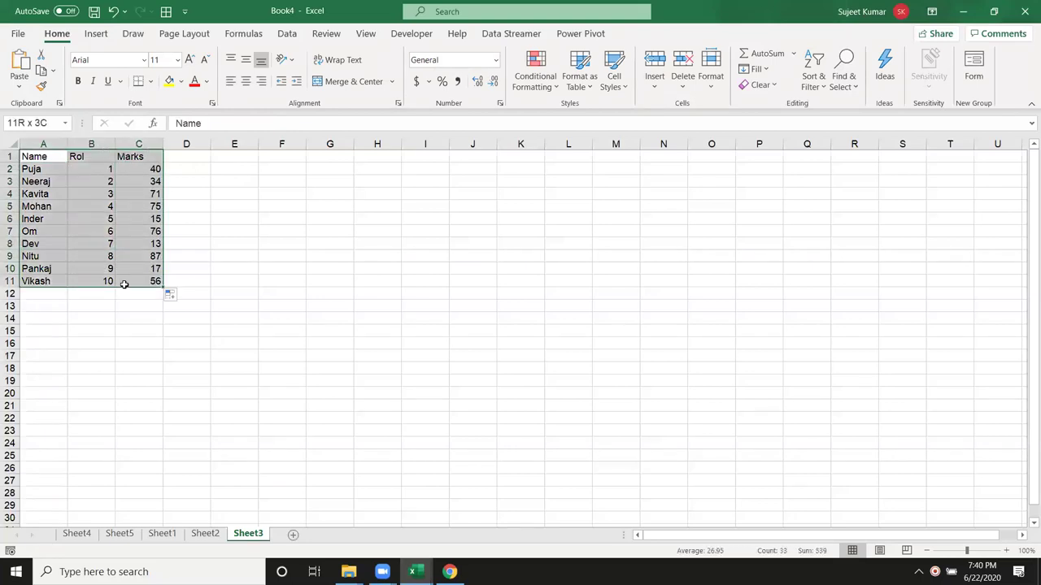
# Give A1:C11 All Borders and a yellow fill, then reselect the table.
pyautogui.click(151, 82)
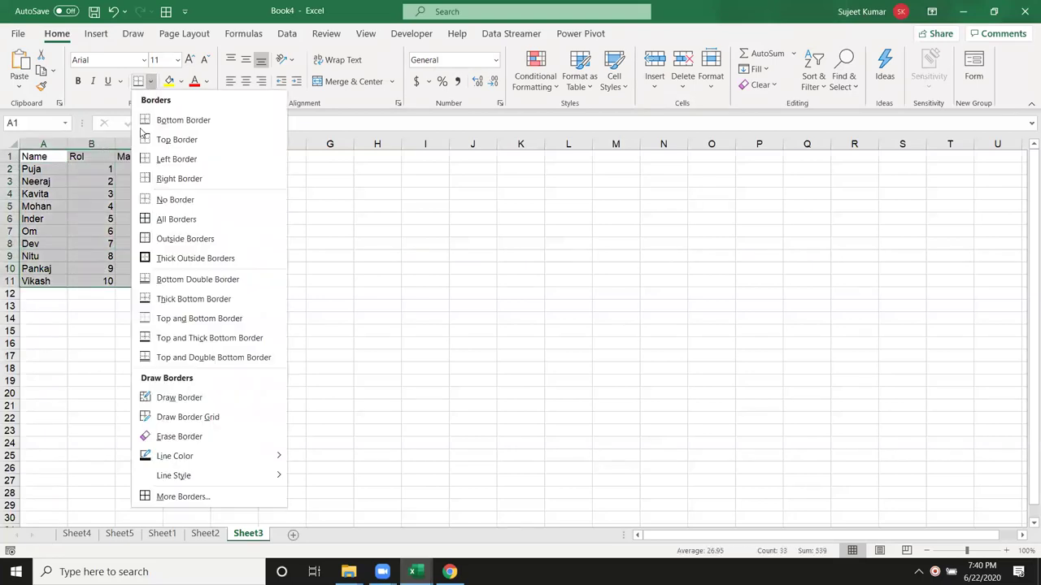
pyautogui.click(148, 218)
pyautogui.click(170, 80)
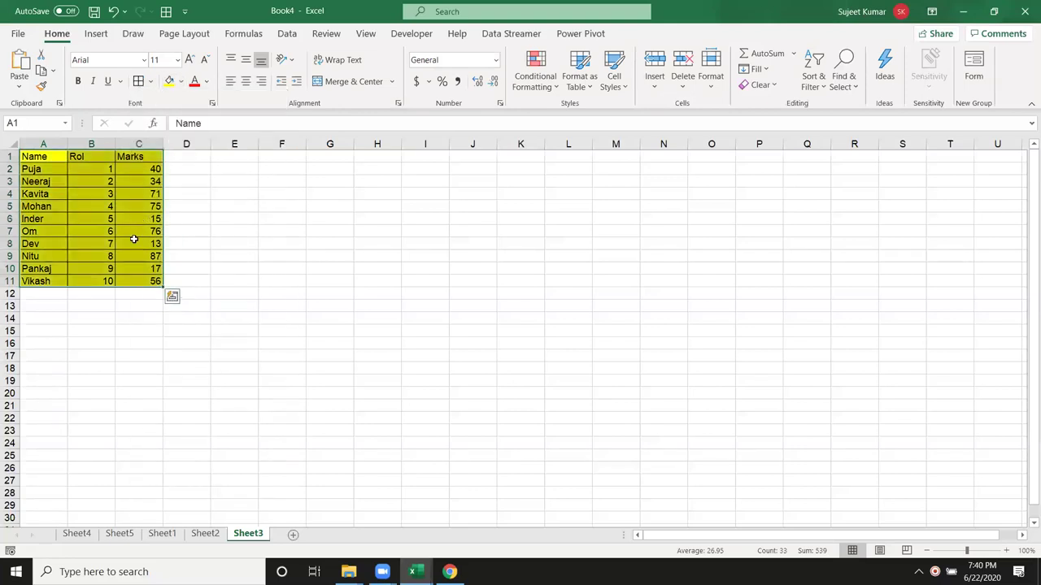
pyautogui.click(158, 336)
pyautogui.click(152, 245)
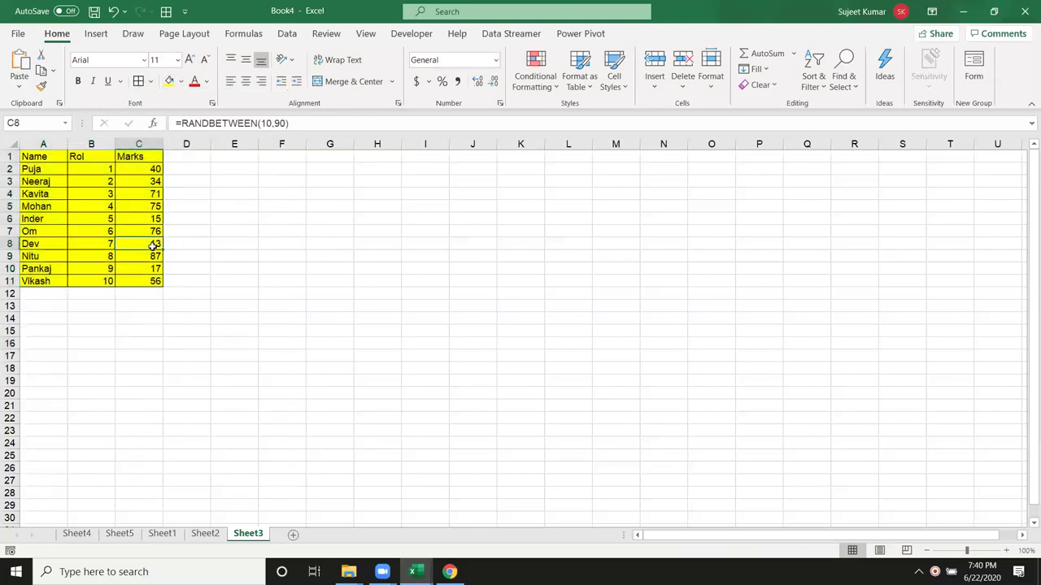
pyautogui.moveTo(43, 156); pyautogui.dragTo(151, 282)
# Copy A1:C11, trial-paste it at H1, then undo the paste.
pyautogui.hotkey('ctrl', 'c')
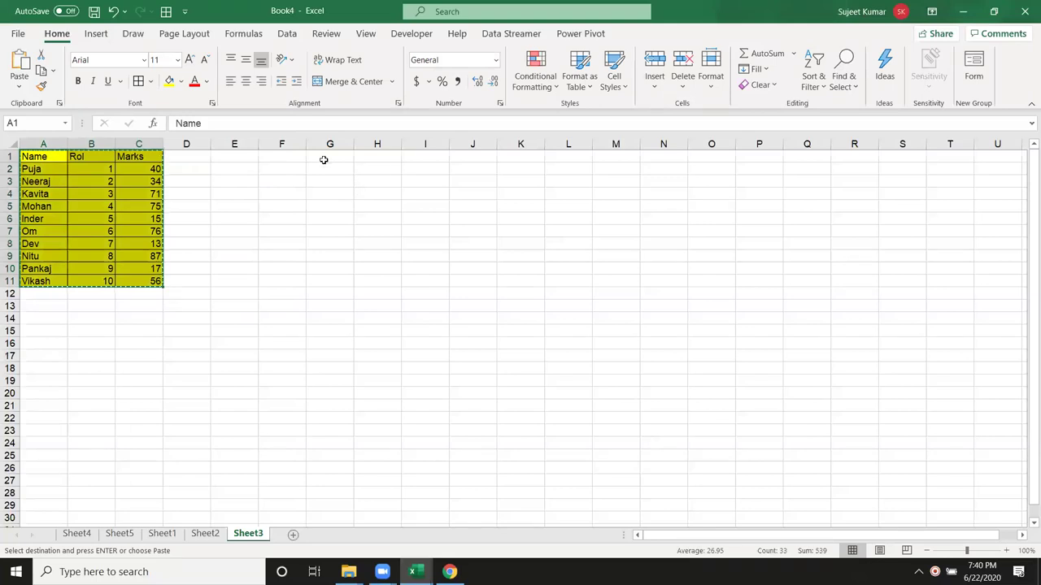
pyautogui.click(377, 161)
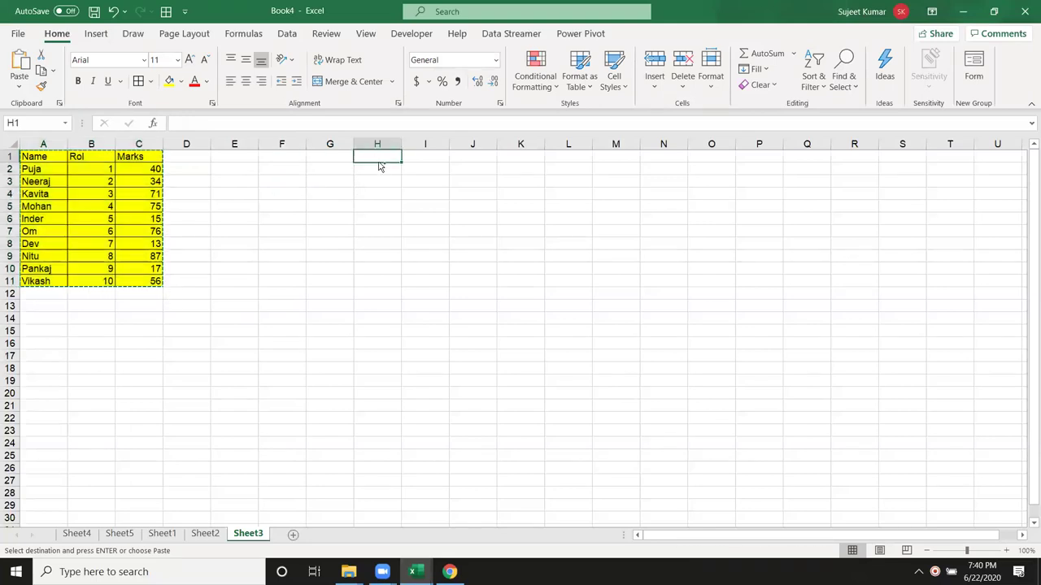
pyautogui.hotkey('ctrl', 'v')
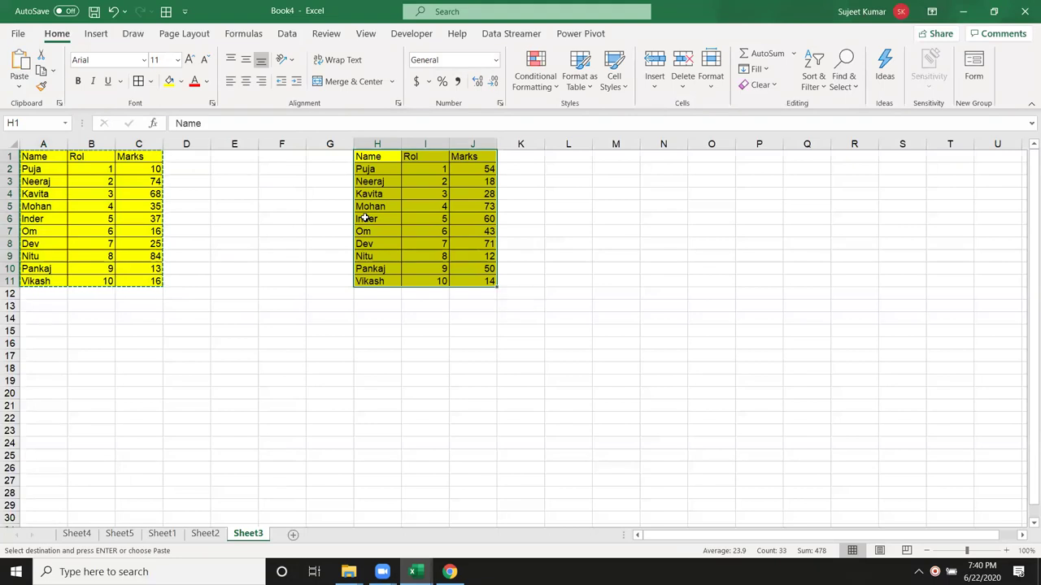
pyautogui.hotkey('ctrl', 'z')
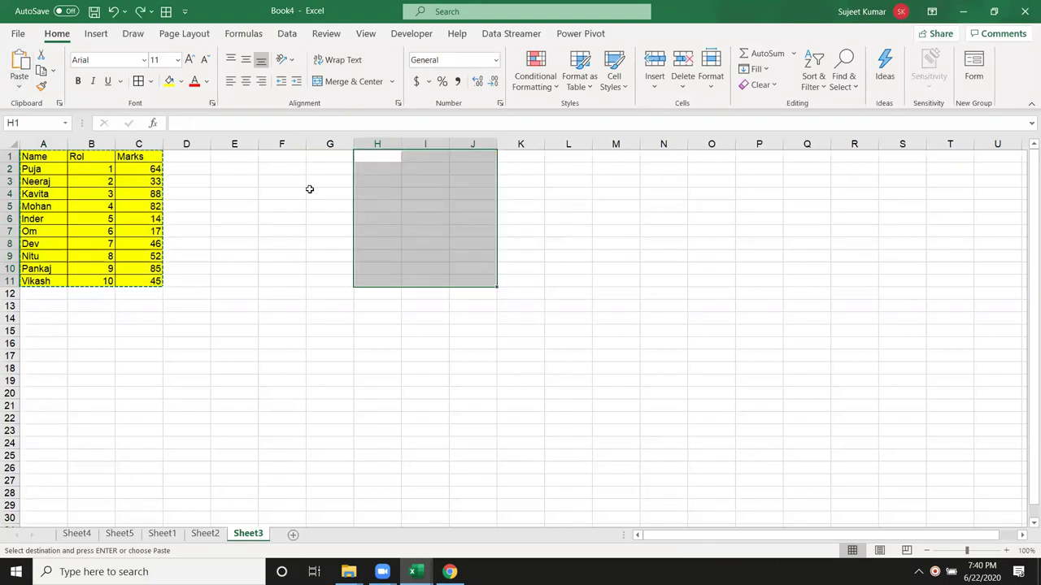
pyautogui.click(310, 192)
pyautogui.click(363, 158)
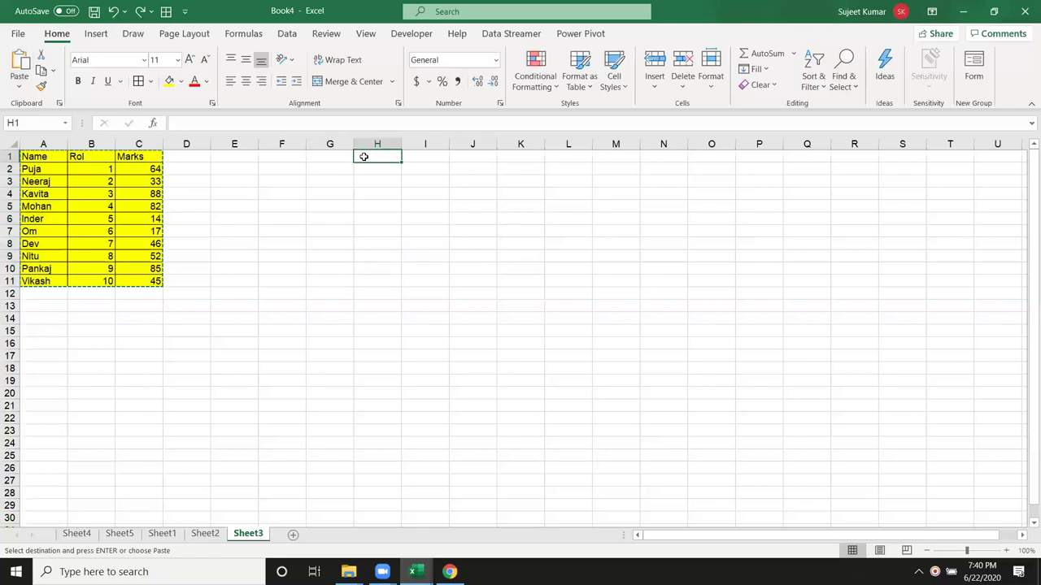
# Paste the copied table at H1 through Paste Special.
pyautogui.rightClick(363, 158)
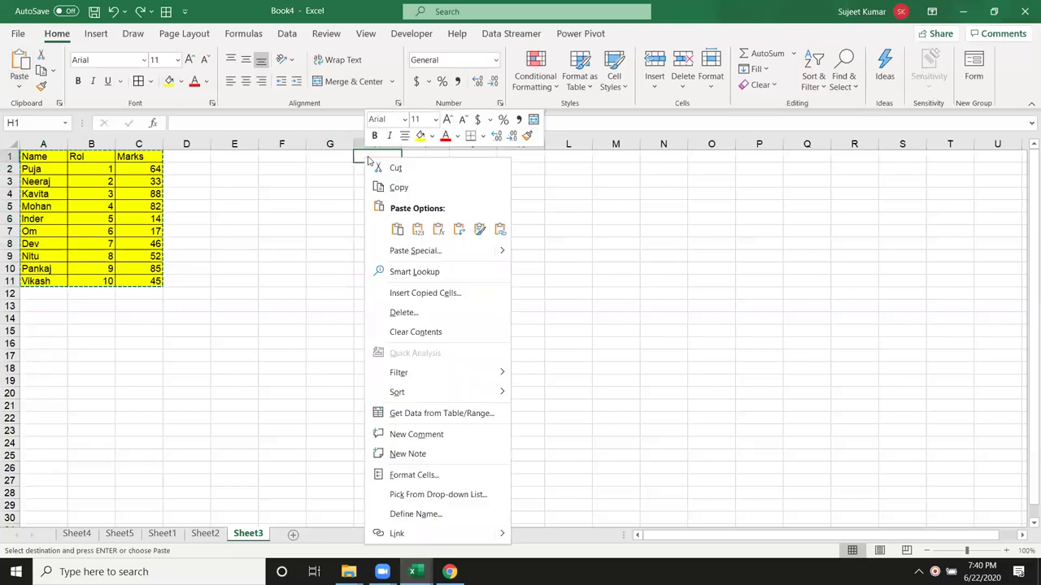
pyautogui.click(434, 253)
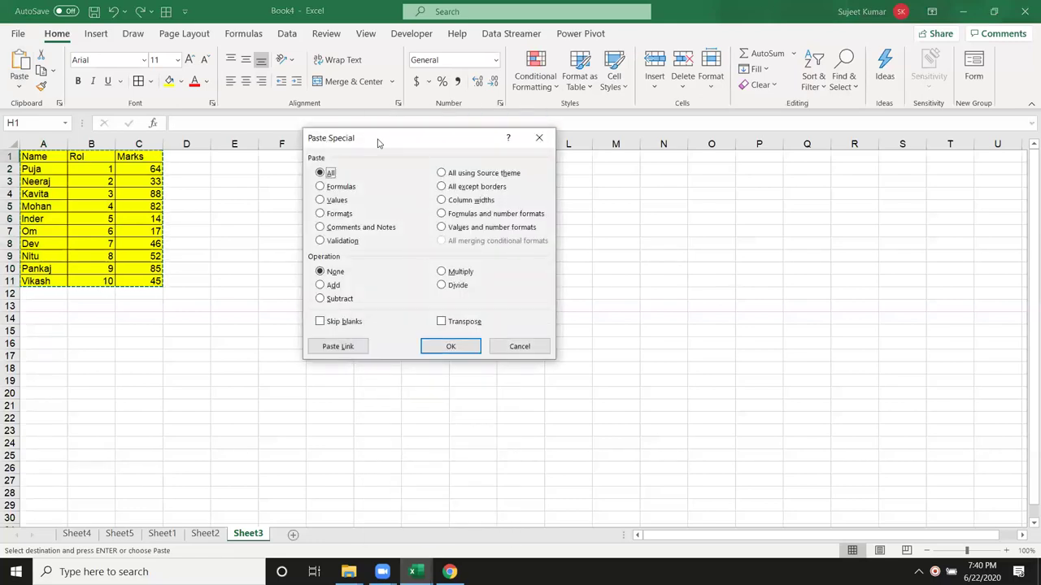
pyautogui.moveTo(377, 143); pyautogui.dragTo(641, 128)
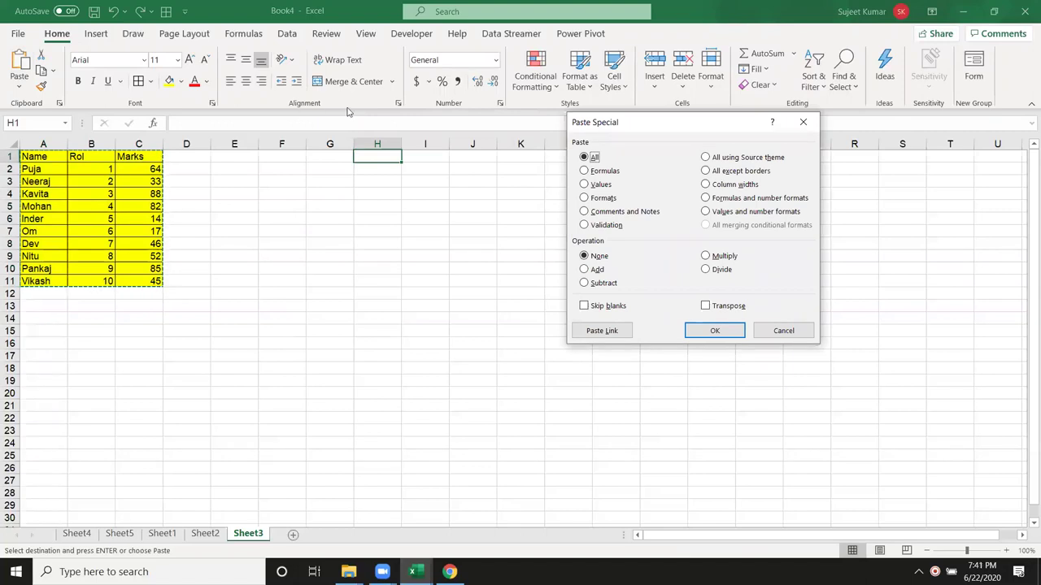
pyautogui.click(712, 330)
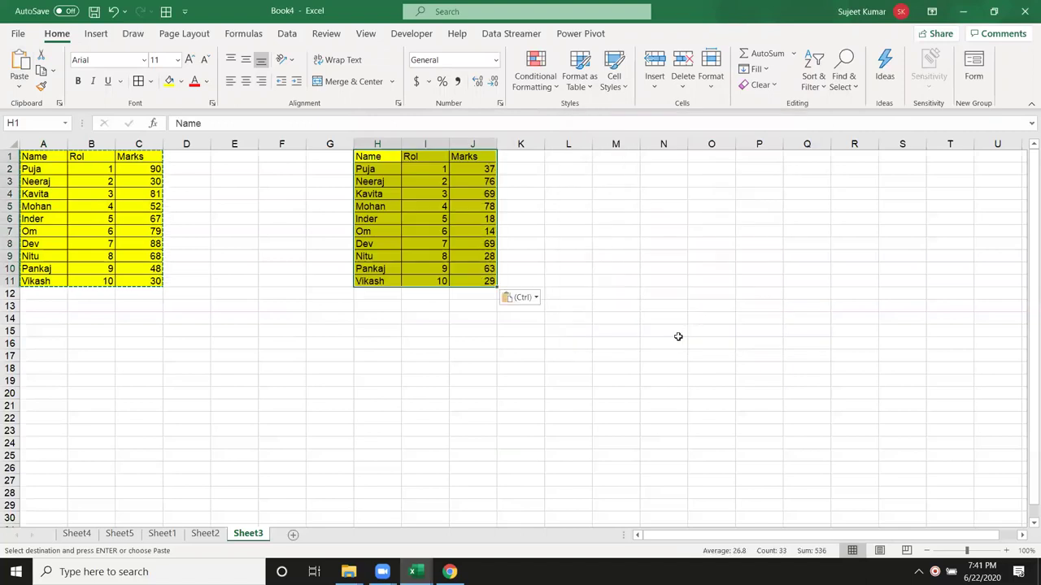
# Undo the H1 paste, pick Formulas in Paste Special, then cancel with Esc.
pyautogui.hotkey('ctrl', 'z')
pyautogui.rightClick(387, 159)
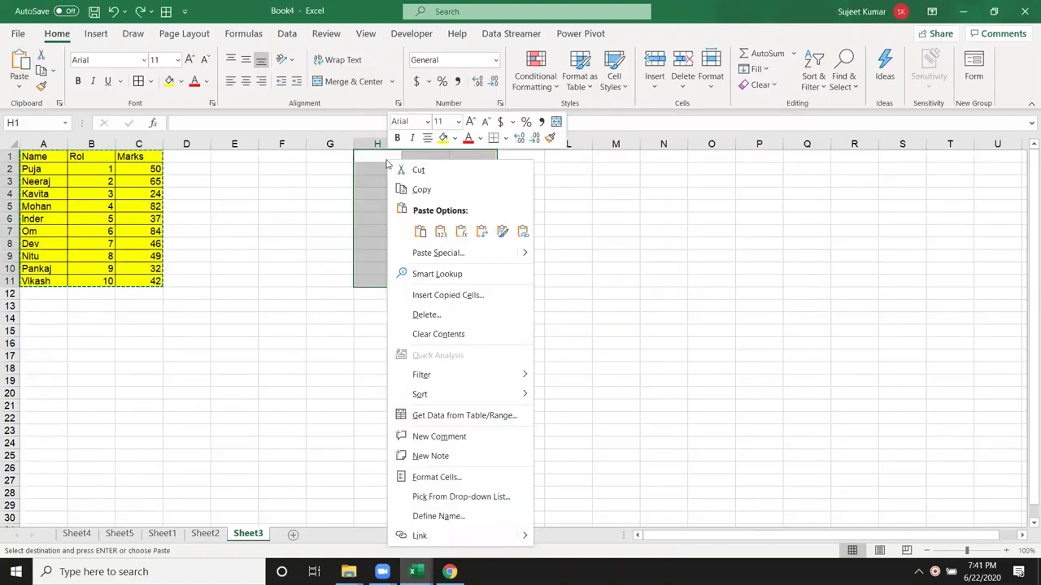
pyautogui.click(423, 255)
pyautogui.click(358, 186)
pyautogui.moveTo(382, 136); pyautogui.dragTo(552, 118)
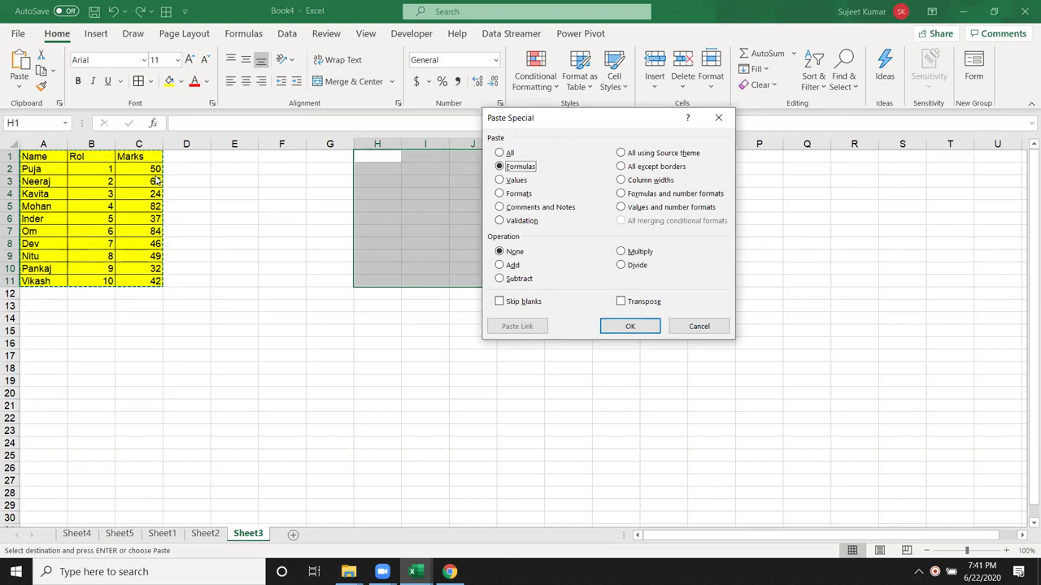
pyautogui.press('Escape')
pyautogui.press('Escape')
# Edit empty cell D4 to make the random marks recalculate.
pyautogui.click(188, 220)
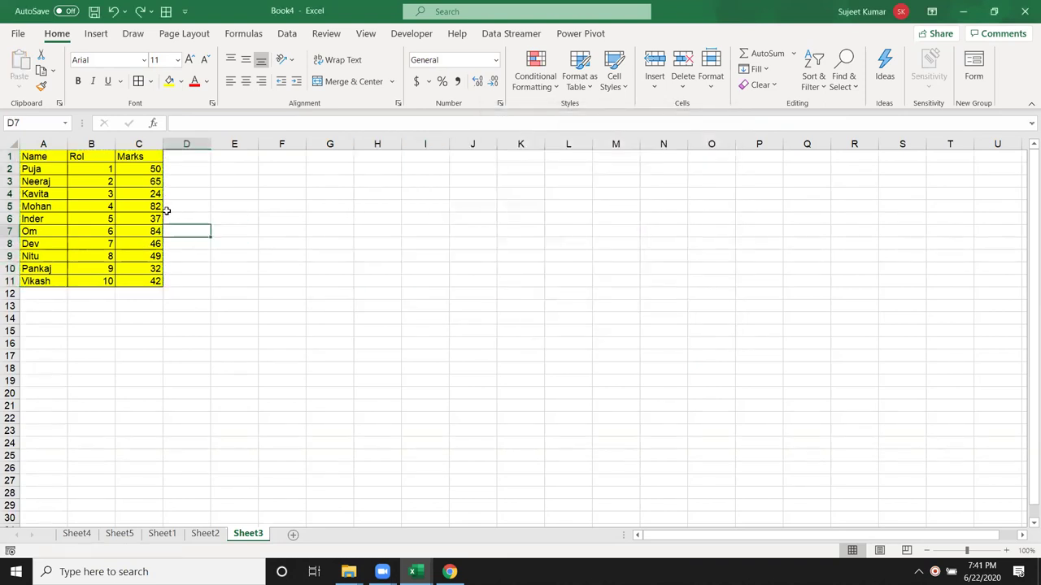
pyautogui.click(127, 190)
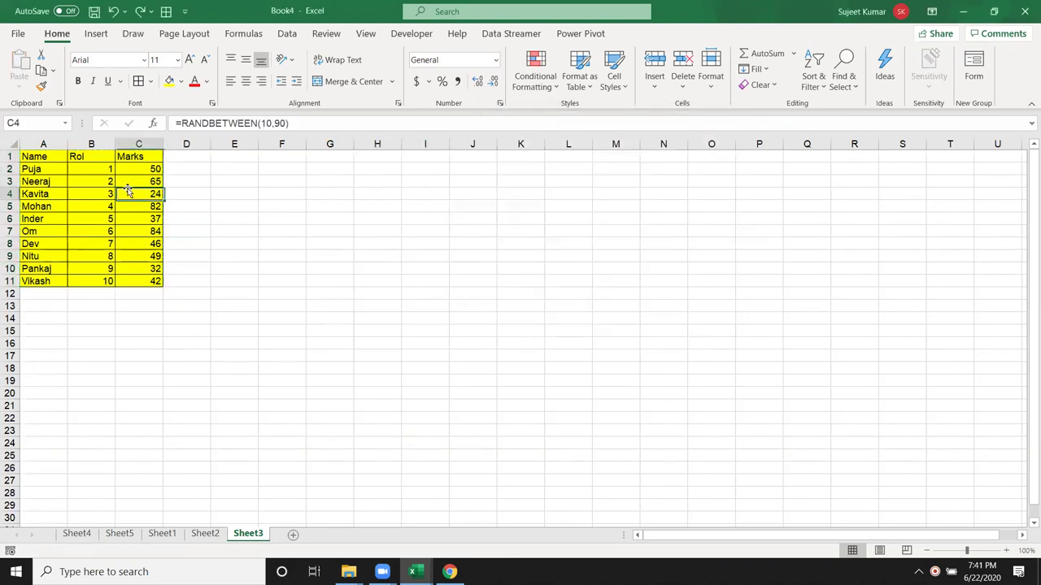
pyautogui.click(196, 185)
pyautogui.click(207, 194)
pyautogui.doubleClick(206, 195)
pyautogui.click(205, 219)
# Copy A1:C11 and Paste Special it as Formulas at G1.
pyautogui.moveTo(35, 157); pyautogui.dragTo(151, 282)
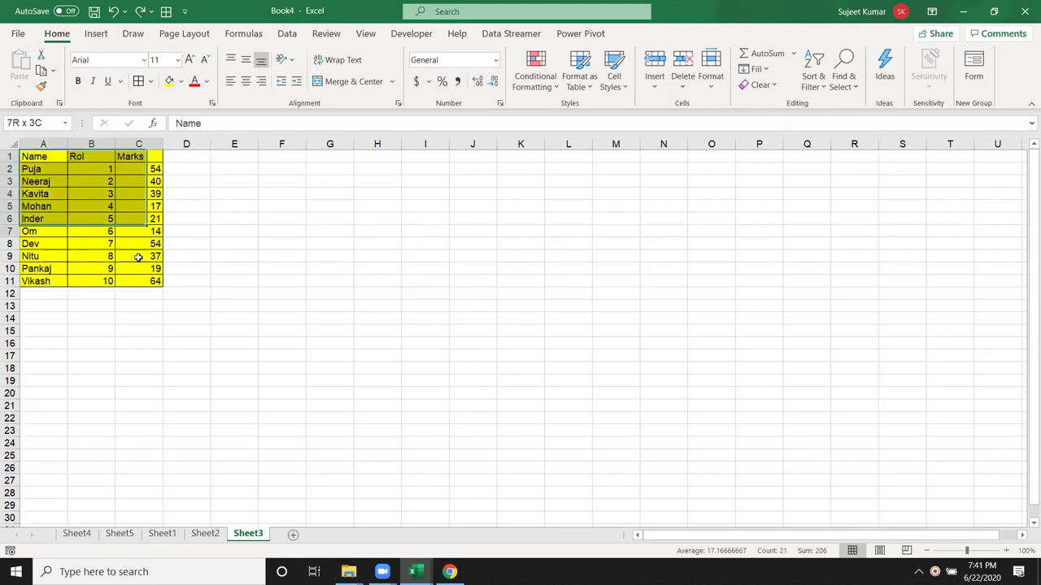
pyautogui.hotkey('ctrl', 'c')
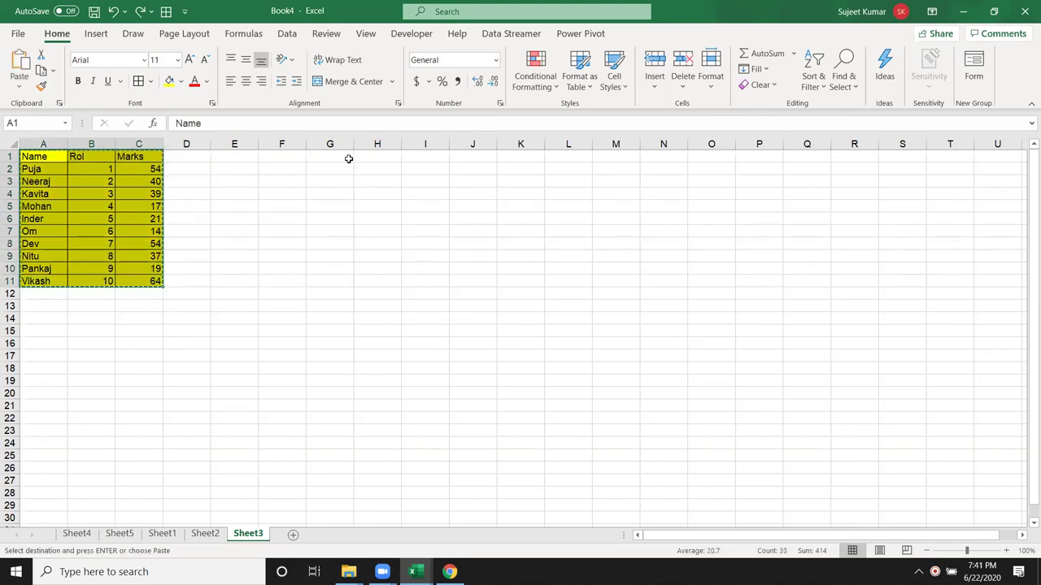
pyautogui.click(347, 160)
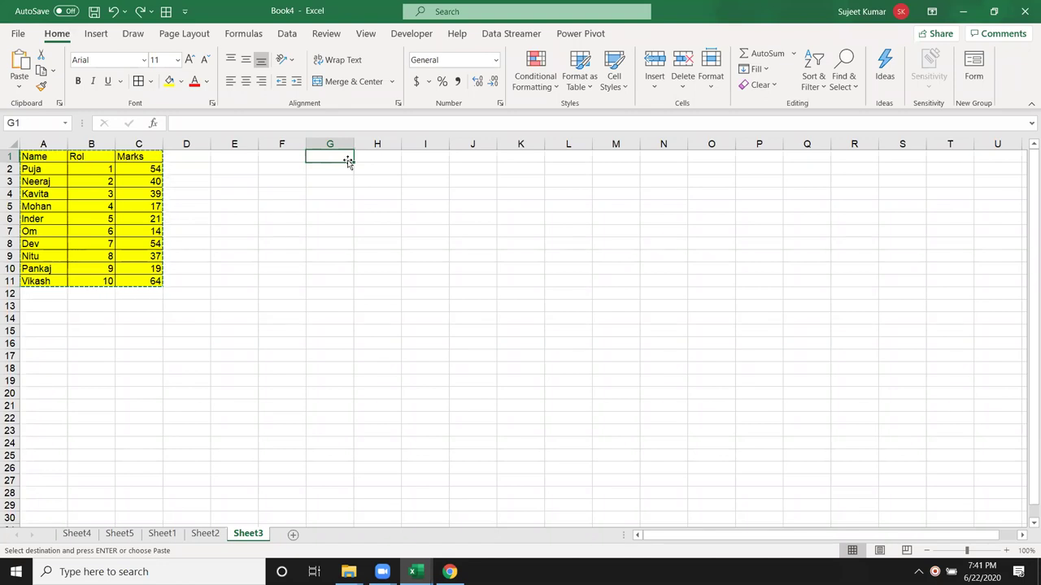
pyautogui.rightClick(334, 159)
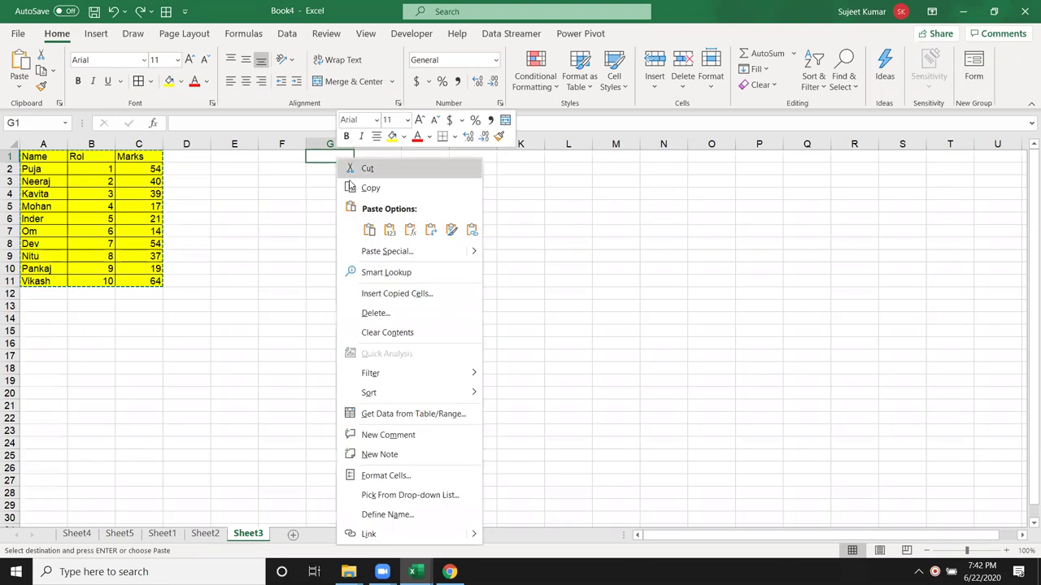
pyautogui.click(377, 252)
pyautogui.click(283, 185)
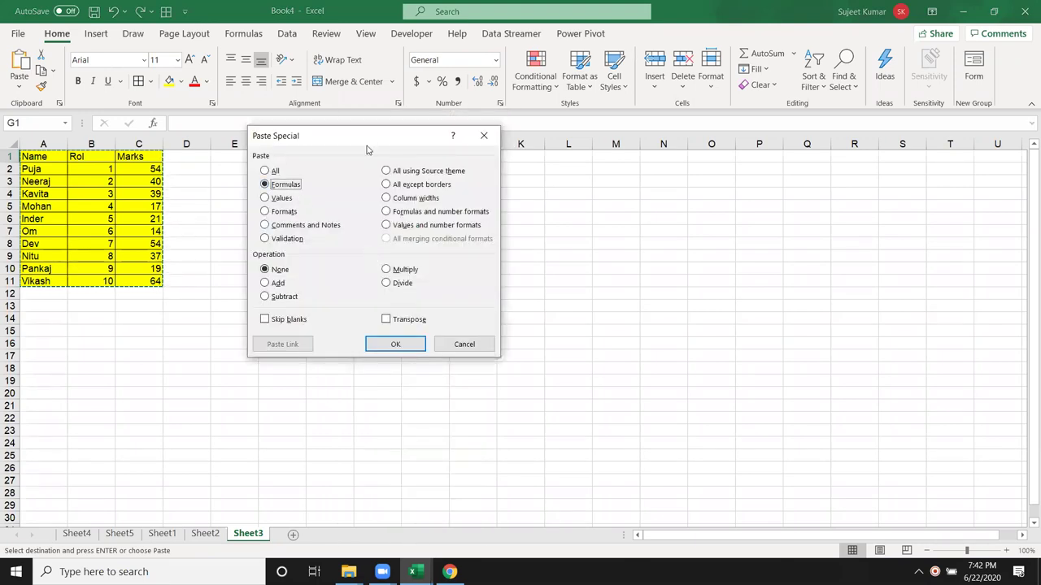
pyautogui.moveTo(366, 140); pyautogui.dragTo(590, 150)
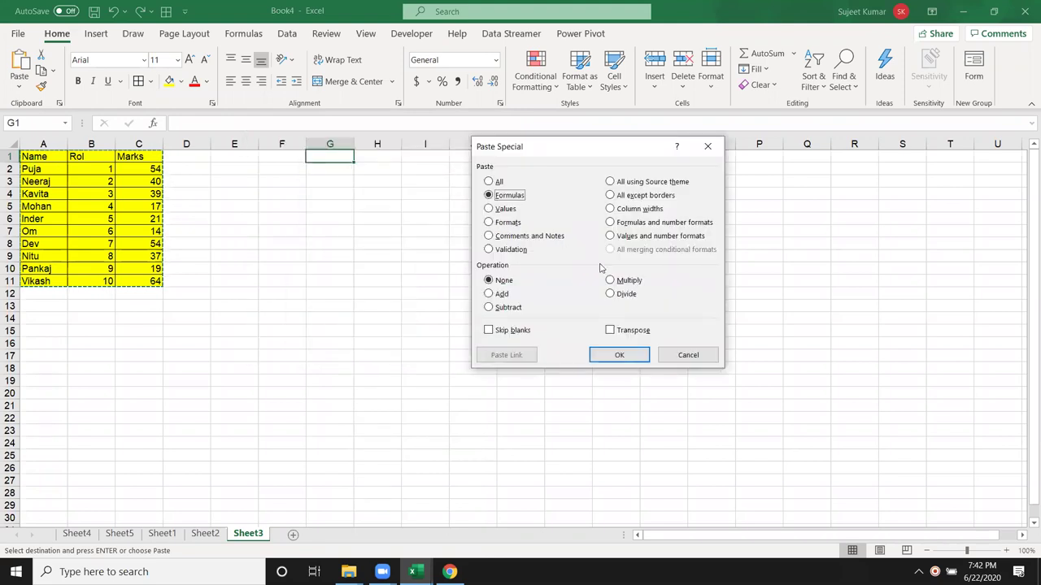
pyautogui.click(619, 355)
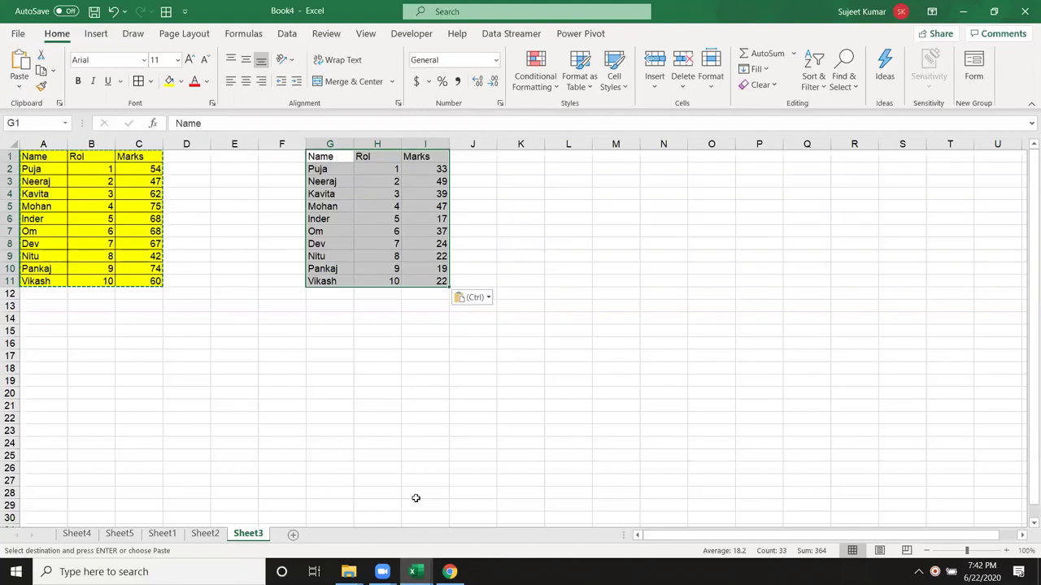
# Inspect the copied formulas: RANDBETWEEN in I3 and =H3+1 in H4.
pyautogui.click(36, 158)
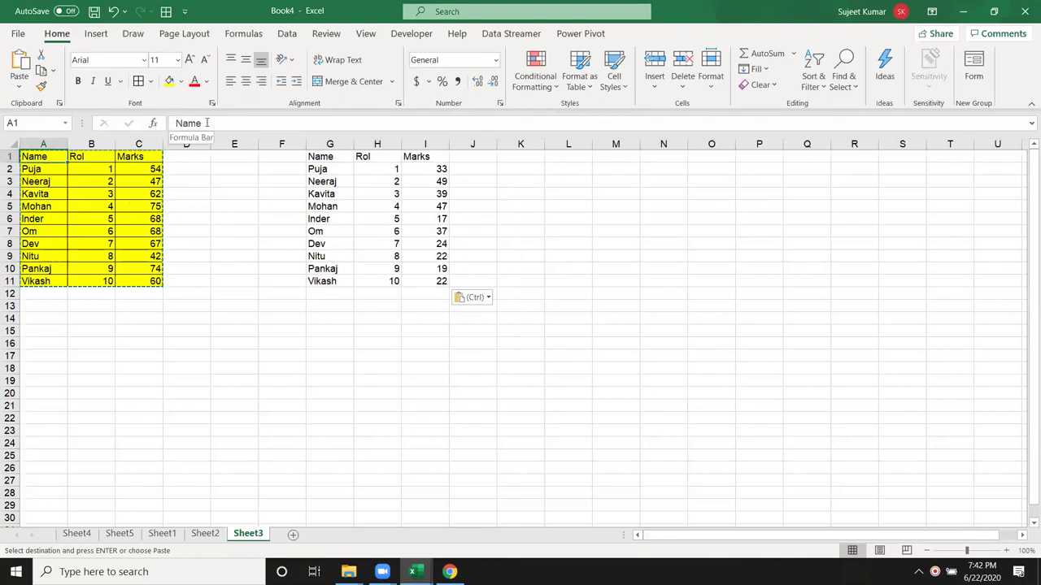
pyautogui.click(146, 180)
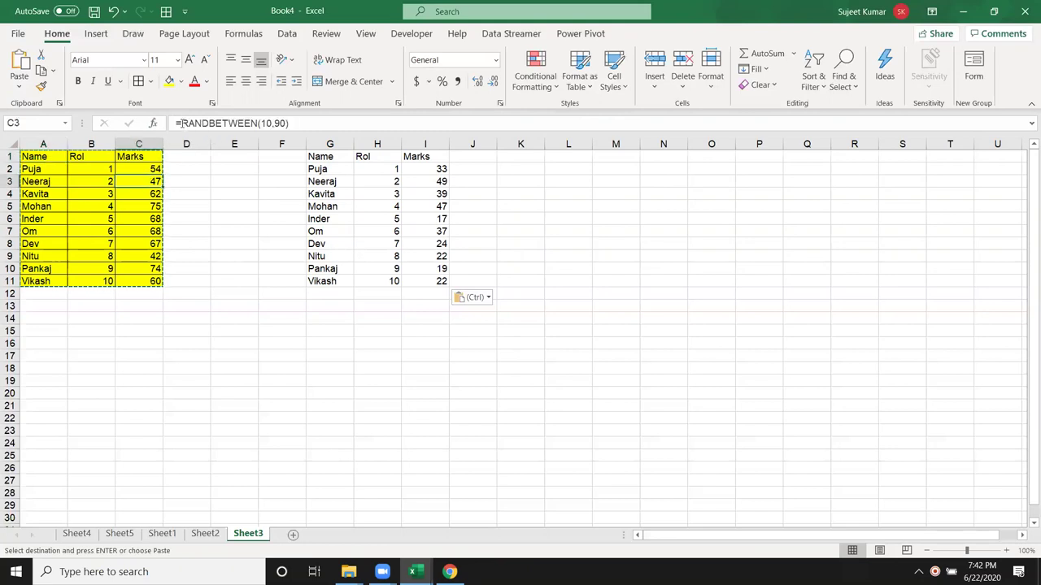
pyautogui.doubleClick(410, 181)
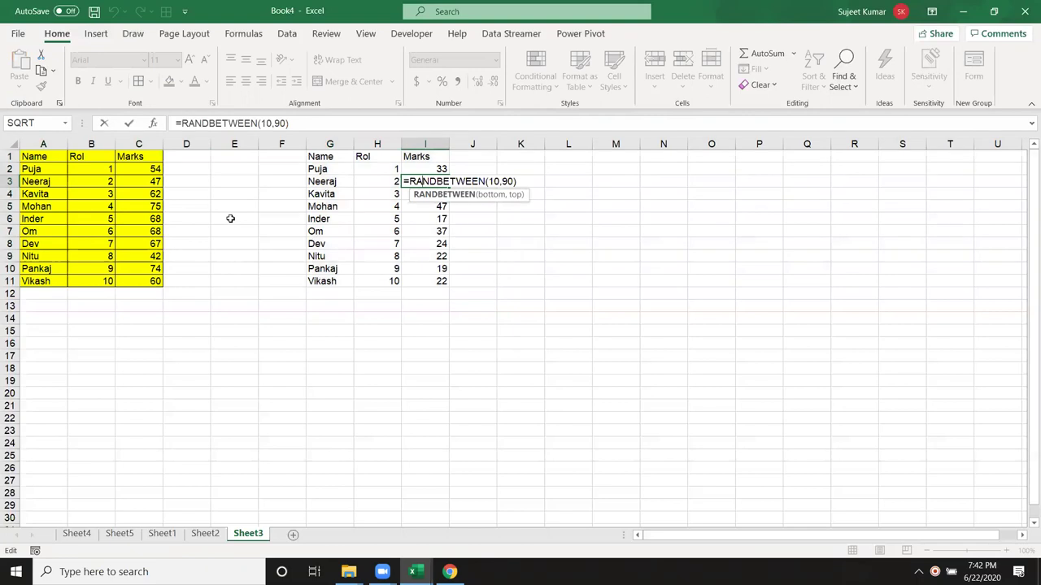
pyautogui.click(362, 195)
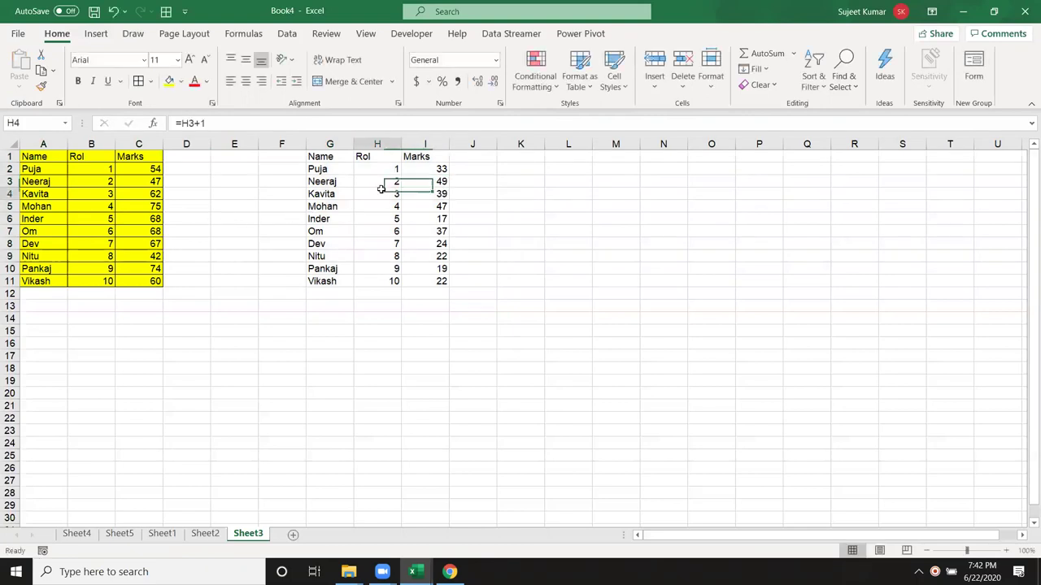
pyautogui.click(317, 196)
pyautogui.hotkey('ctrl', 'Down')
pyautogui.click(321, 195)
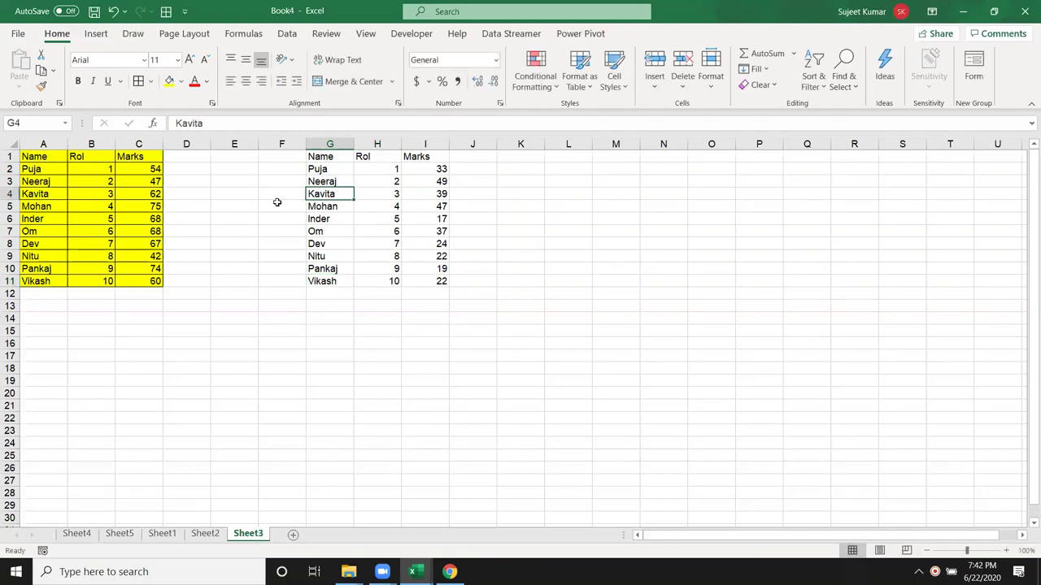
# Copy A1:C11 and Paste Special it as Values at G14.
pyautogui.moveTo(28, 156); pyautogui.dragTo(145, 281)
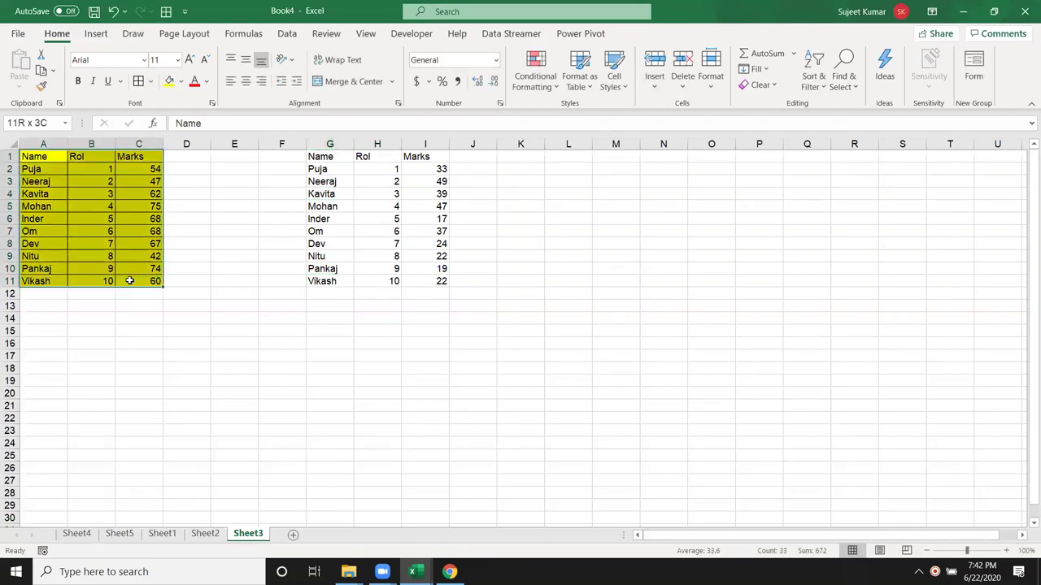
pyautogui.hotkey('ctrl', 'c')
pyautogui.click(325, 319)
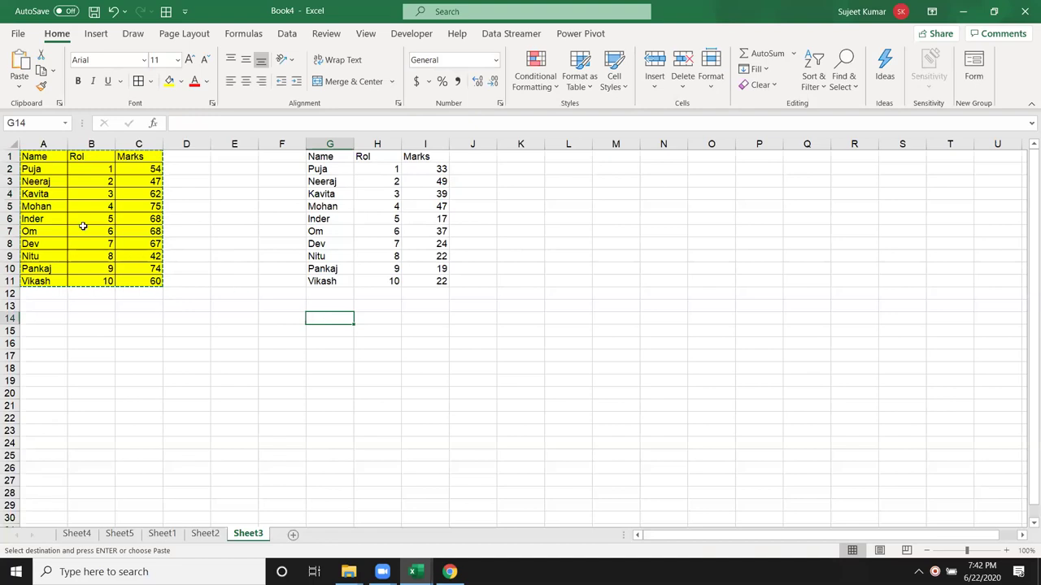
pyautogui.rightClick(337, 315)
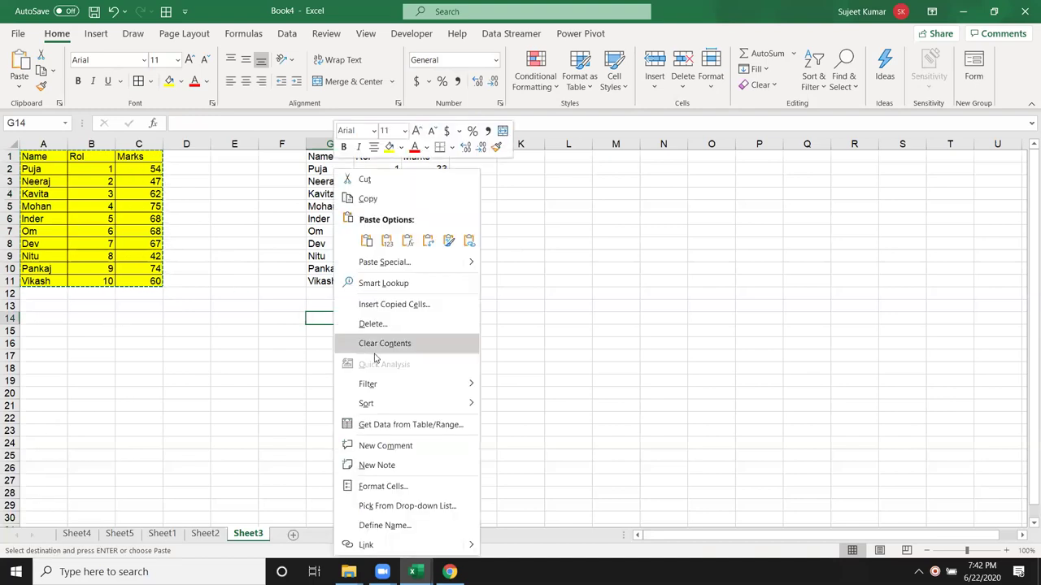
pyautogui.click(379, 269)
pyautogui.click(293, 210)
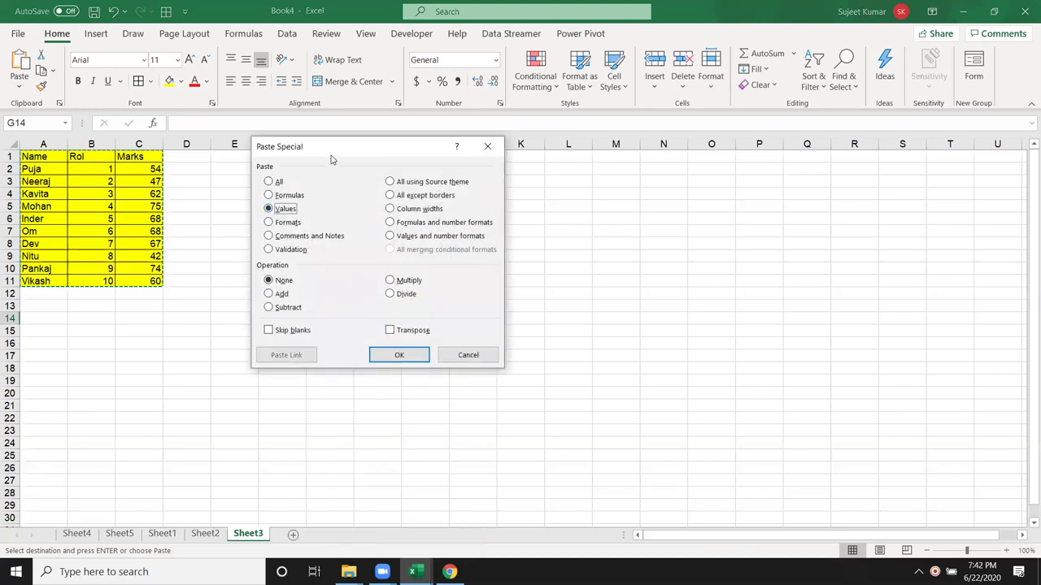
pyautogui.moveTo(336, 149); pyautogui.dragTo(661, 117)
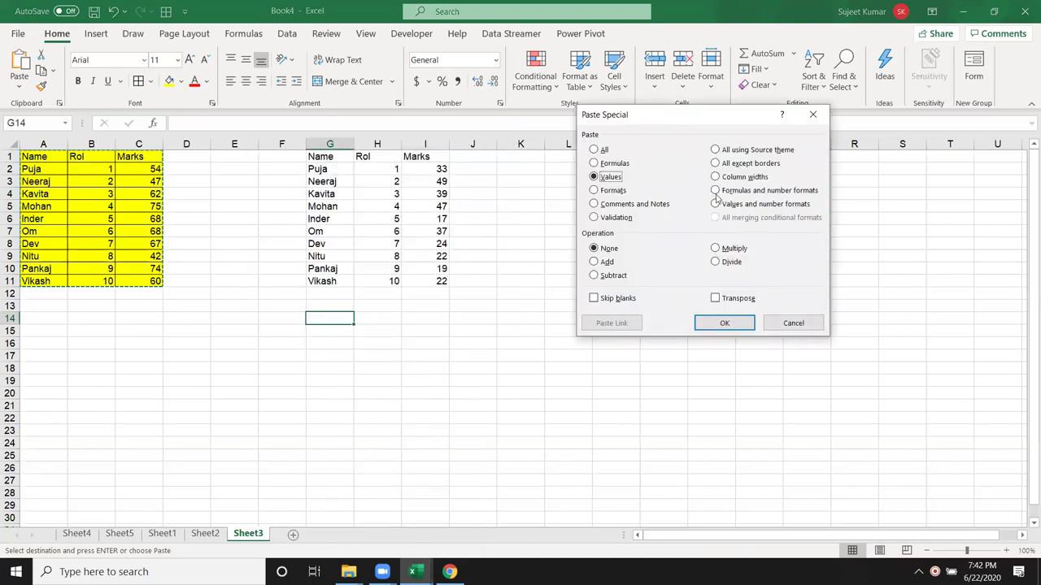
pyautogui.click(722, 324)
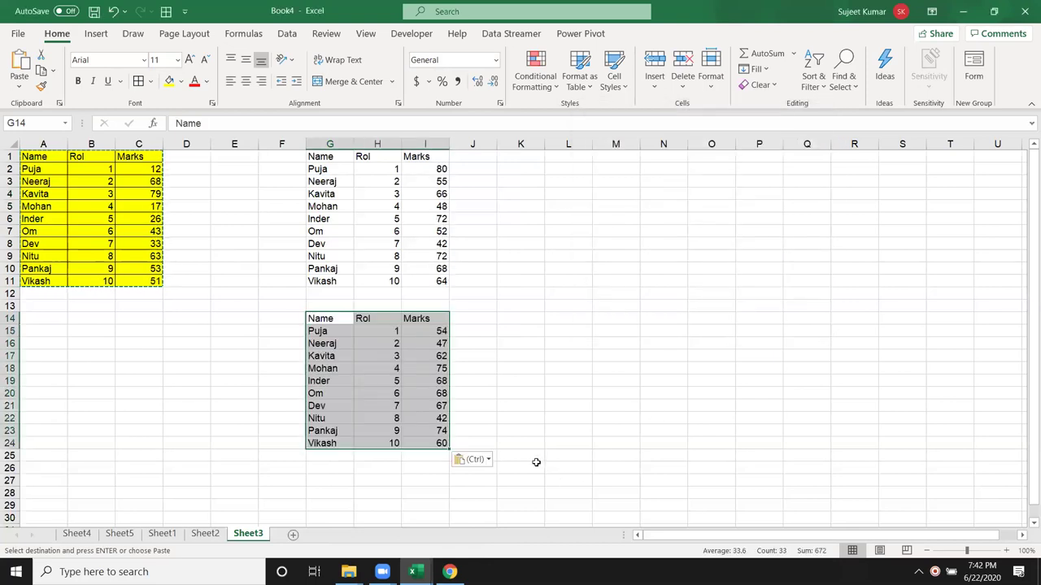
# Check that the G14 copy's marks are fixed while I5 still holds RANDBETWEEN.
pyautogui.click(440, 331)
pyautogui.press('Down')
pyautogui.press('Down')
pyautogui.press('Down')
pyautogui.press('Down')
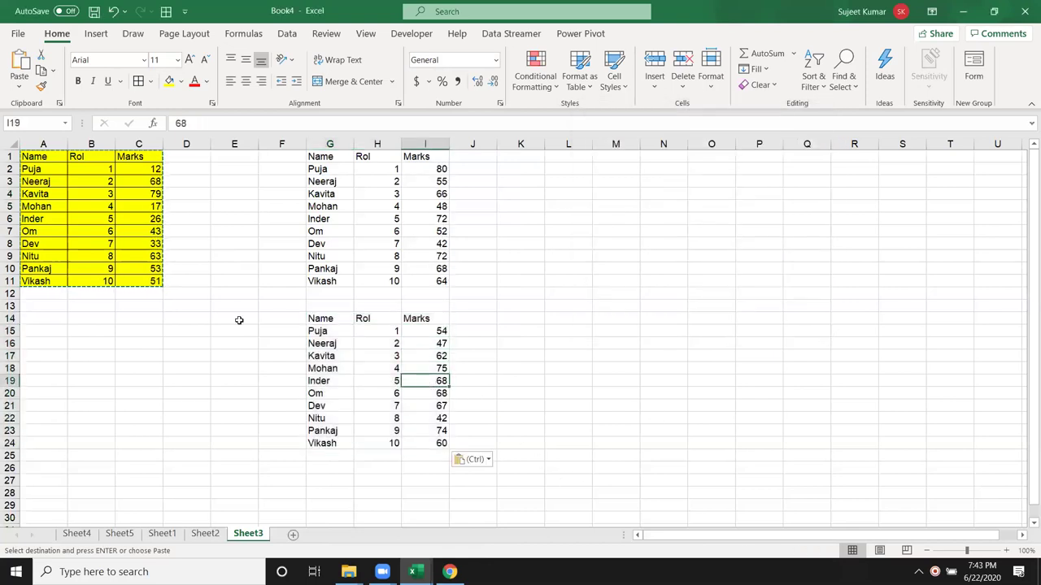
pyautogui.click(151, 226)
pyautogui.click(443, 208)
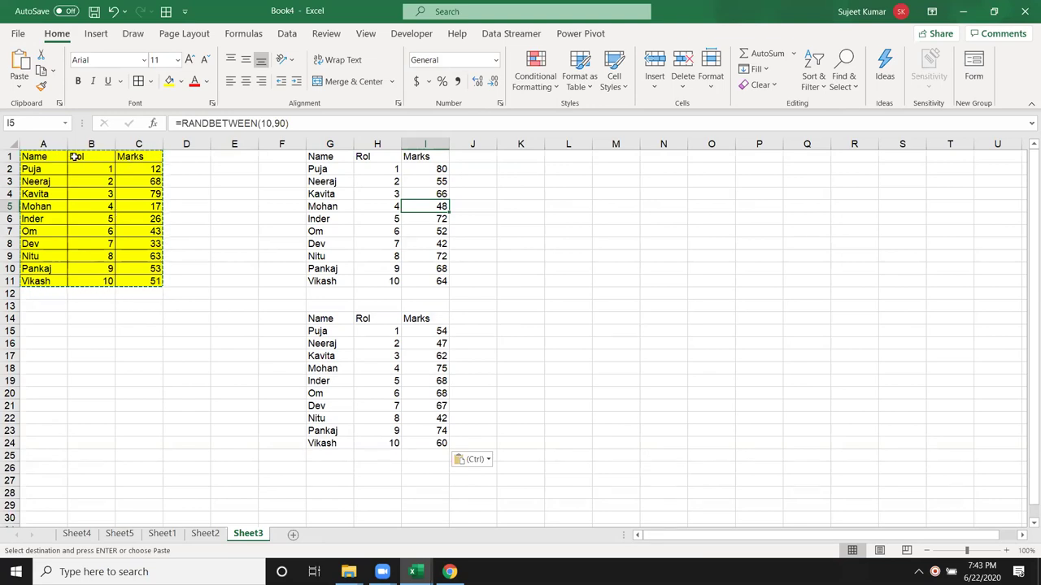
# Paste Special the copied table as Values at M1.
pyautogui.click(597, 159)
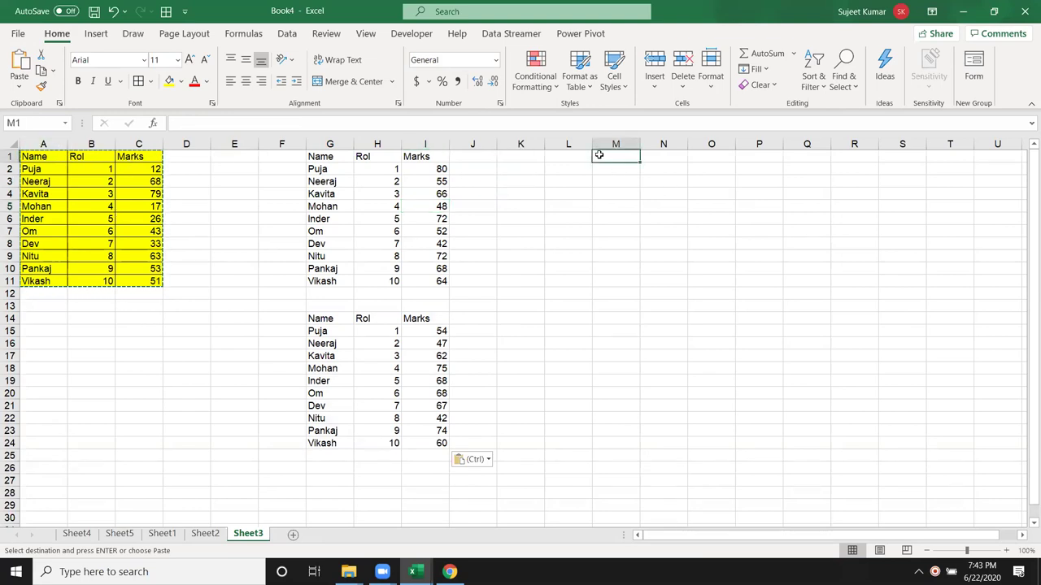
pyautogui.rightClick(598, 161)
pyautogui.click(617, 247)
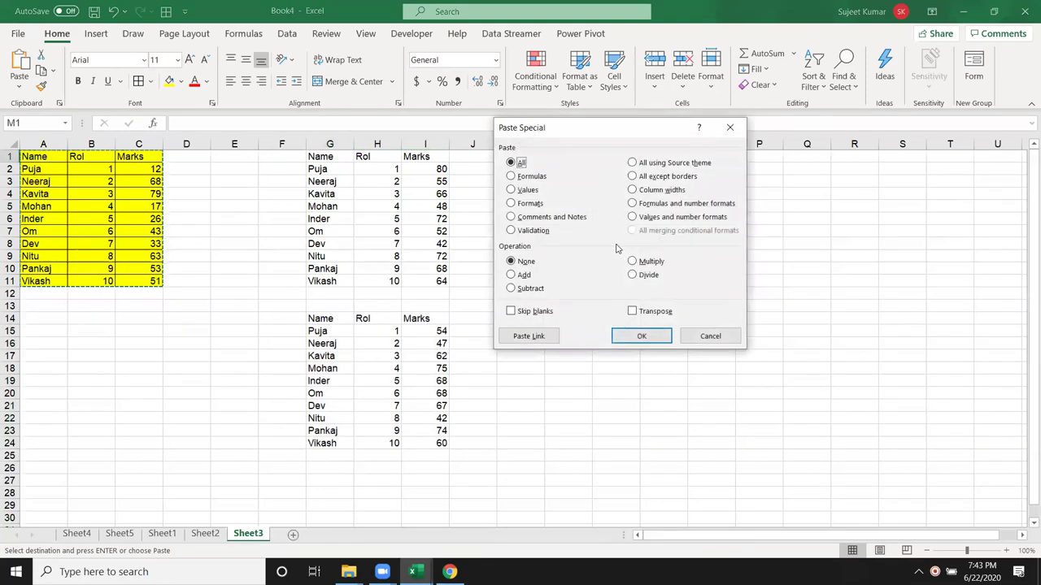
pyautogui.click(513, 190)
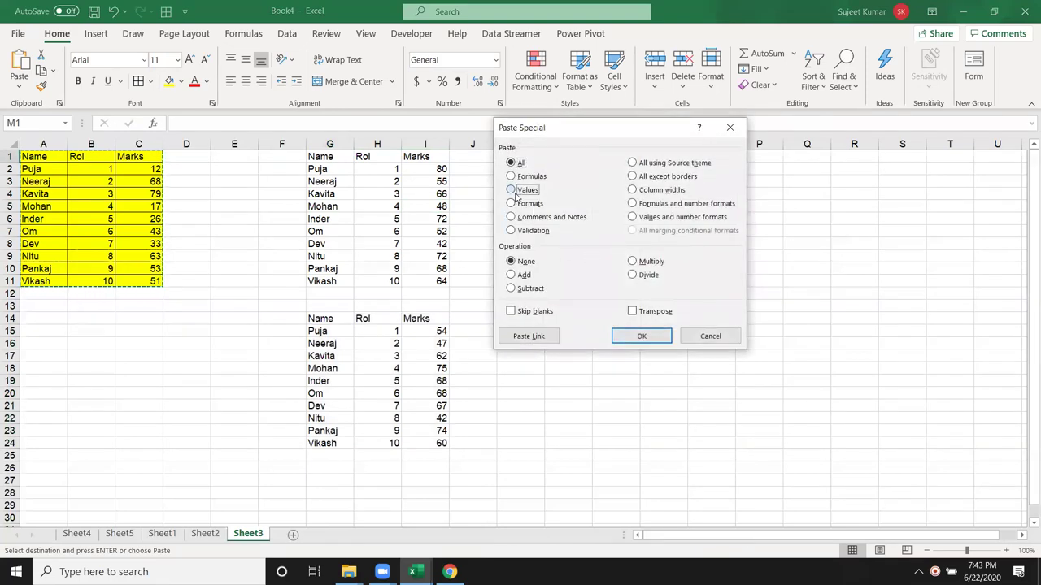
pyautogui.click(642, 338)
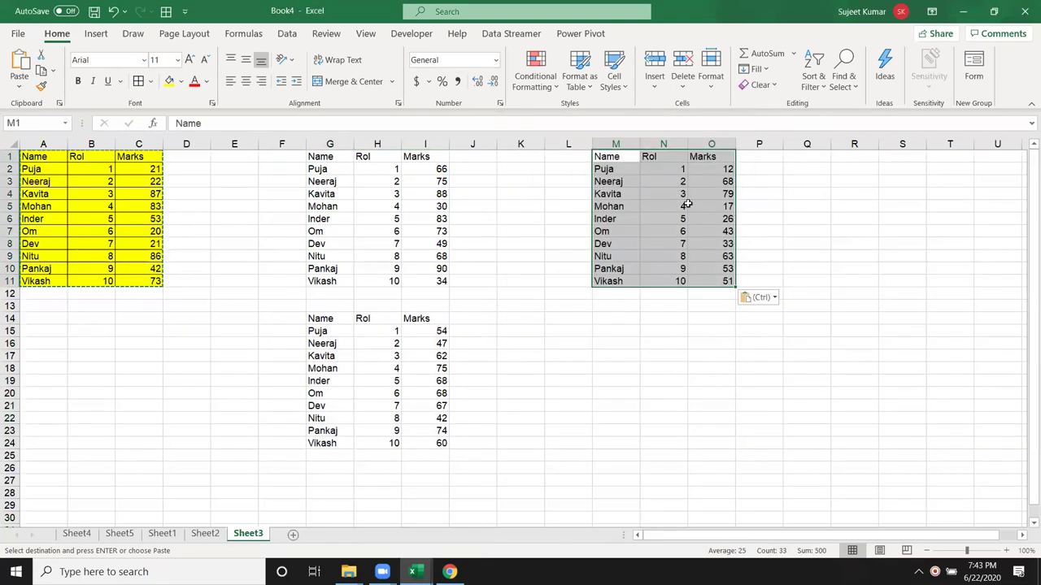
# Confirm O6 holds a plain 26 and let the sheet recalculate.
pyautogui.click(724, 181)
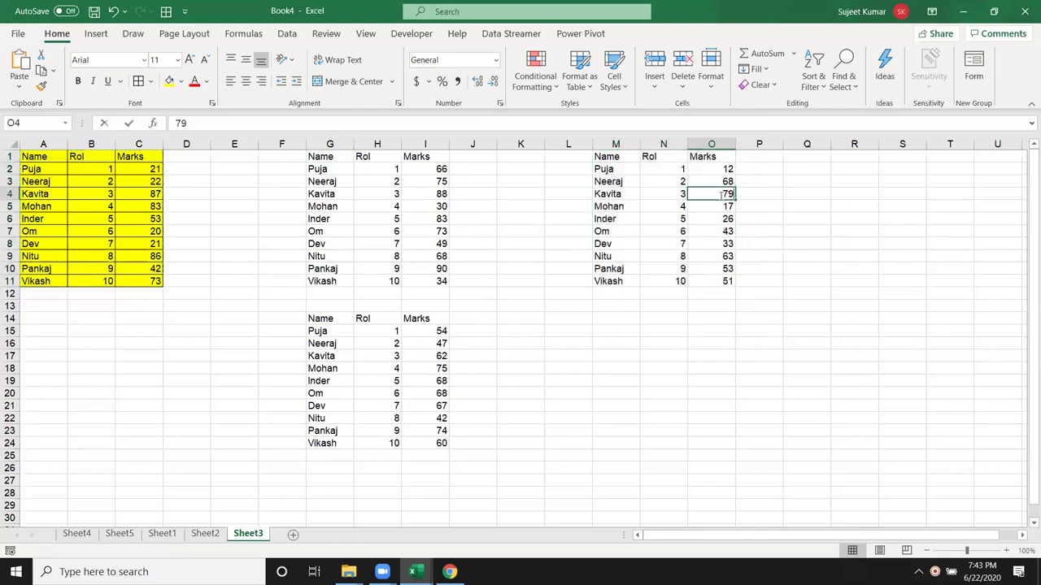
pyautogui.doubleClick(715, 219)
pyautogui.click(718, 295)
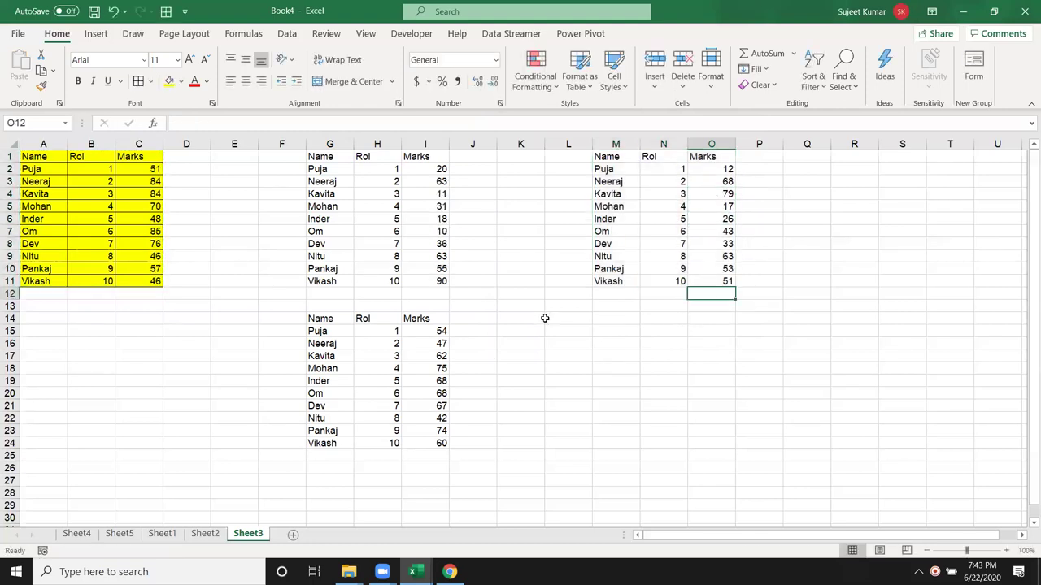
pyautogui.click(506, 320)
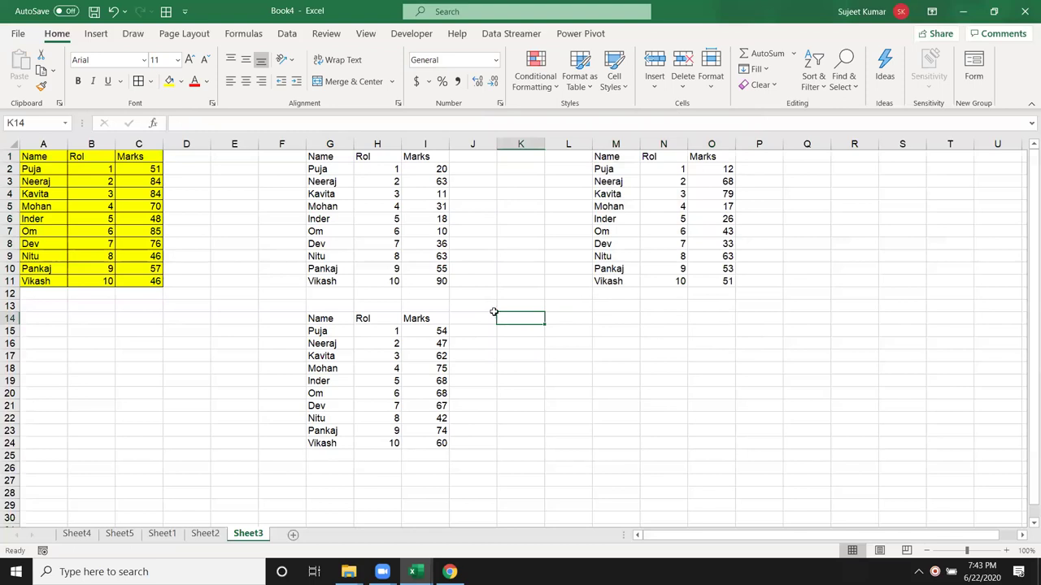
# Check the Marks formulas from I11 up to I3, then edit K3 to recalculate.
pyautogui.click(422, 279)
pyautogui.click(424, 268)
pyautogui.click(427, 219)
pyautogui.click(431, 181)
pyautogui.click(518, 178)
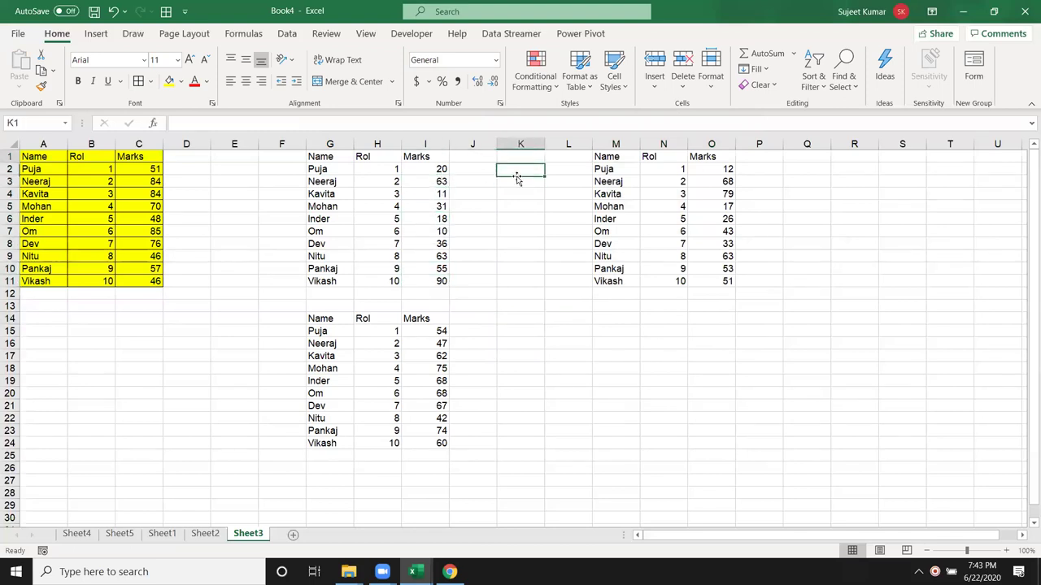
pyautogui.doubleClick(516, 178)
# Select the Marks in column I and try typing 20 in I2, then discard it.
pyautogui.click(504, 210)
pyautogui.moveTo(429, 168); pyautogui.dragTo(418, 278)
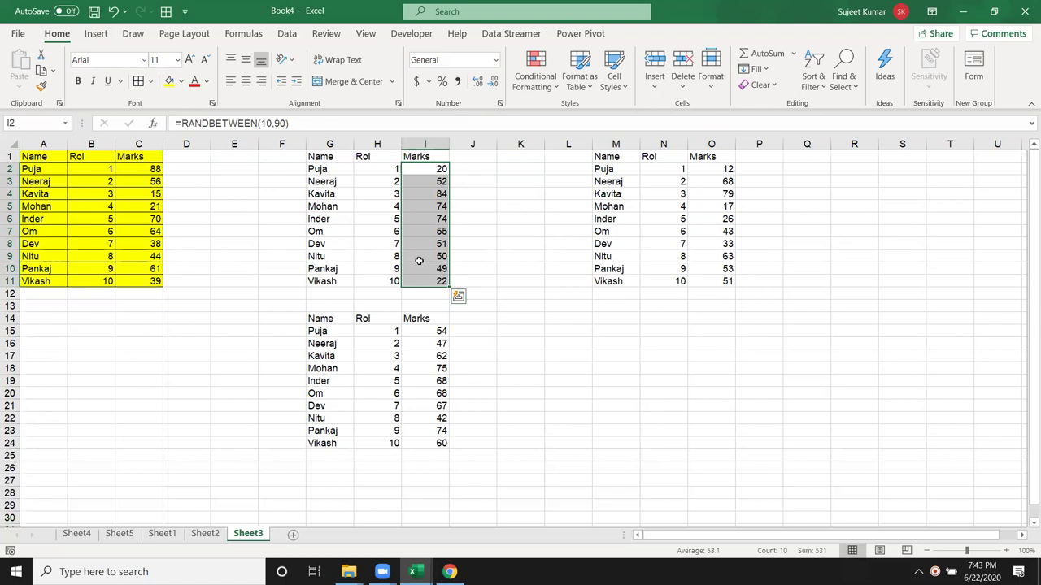
pyautogui.click(442, 168)
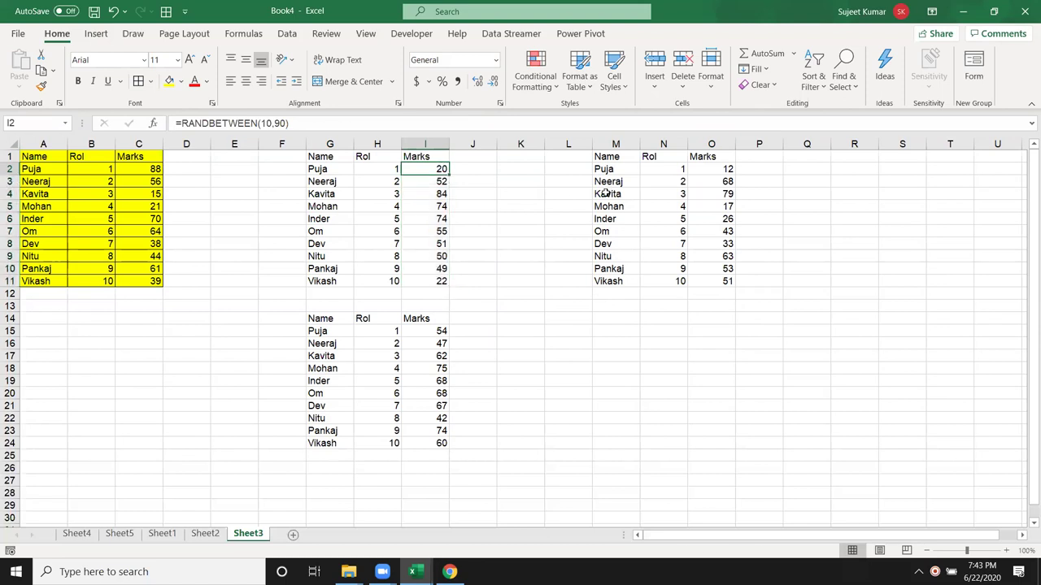
pyautogui.write('20')
pyautogui.press('Escape')
# Copy I2:I11 and choose Values in Paste Special.
pyautogui.keyDown('shift'); pyautogui.click(440, 279); pyautogui.keyUp('shift')
pyautogui.hotkey('ctrl', 'c')
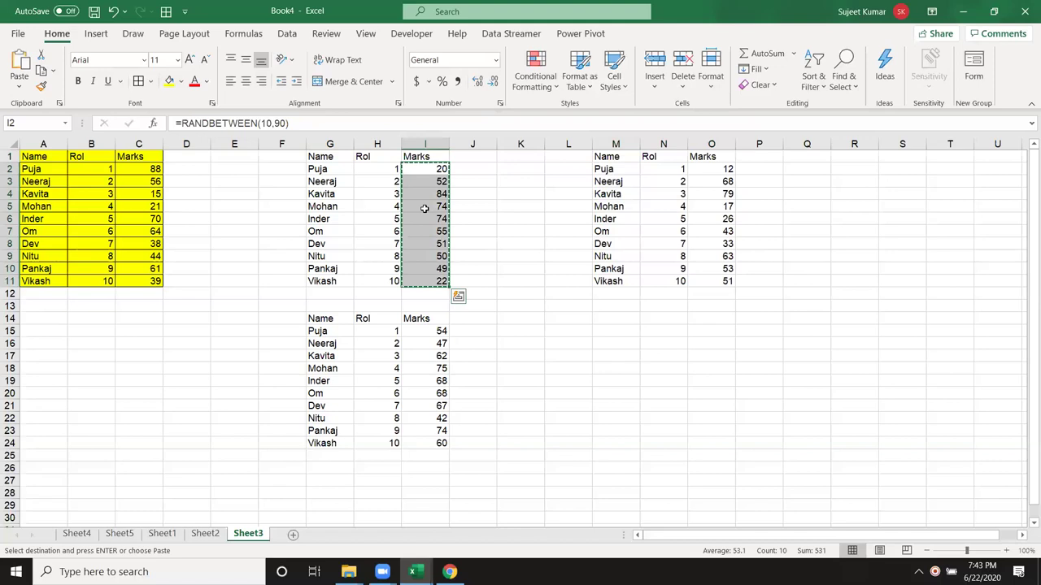
pyautogui.rightClick(425, 207)
pyautogui.click(475, 262)
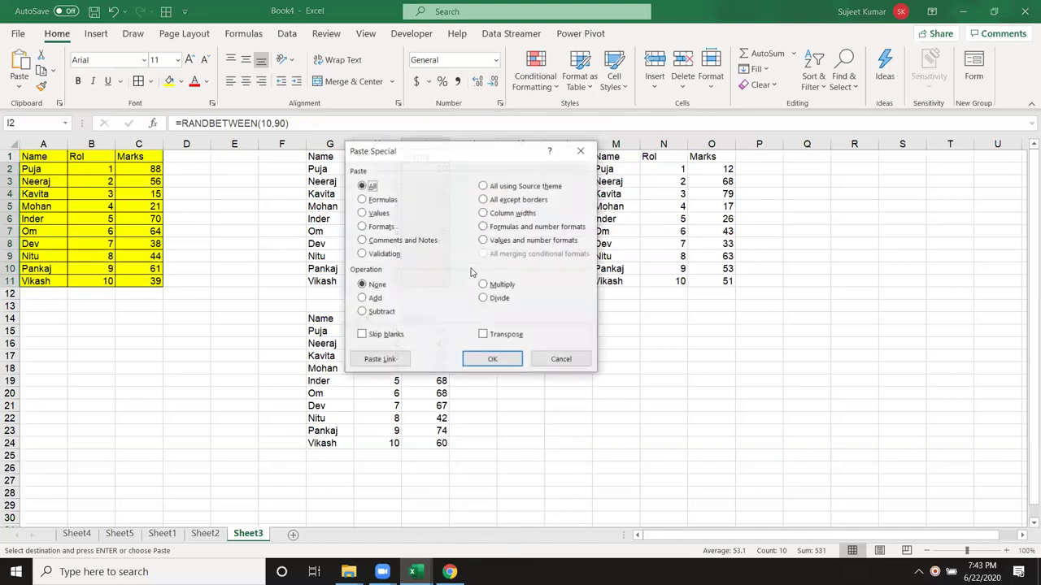
pyautogui.click(369, 214)
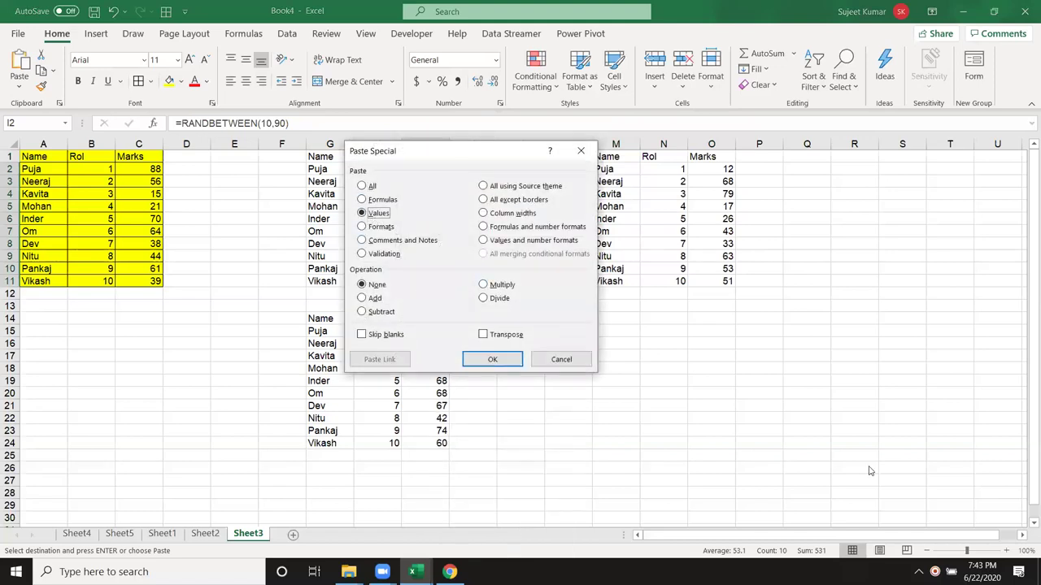
# Exit the graphics tray utility from the system tray.
pyautogui.click(919, 572)
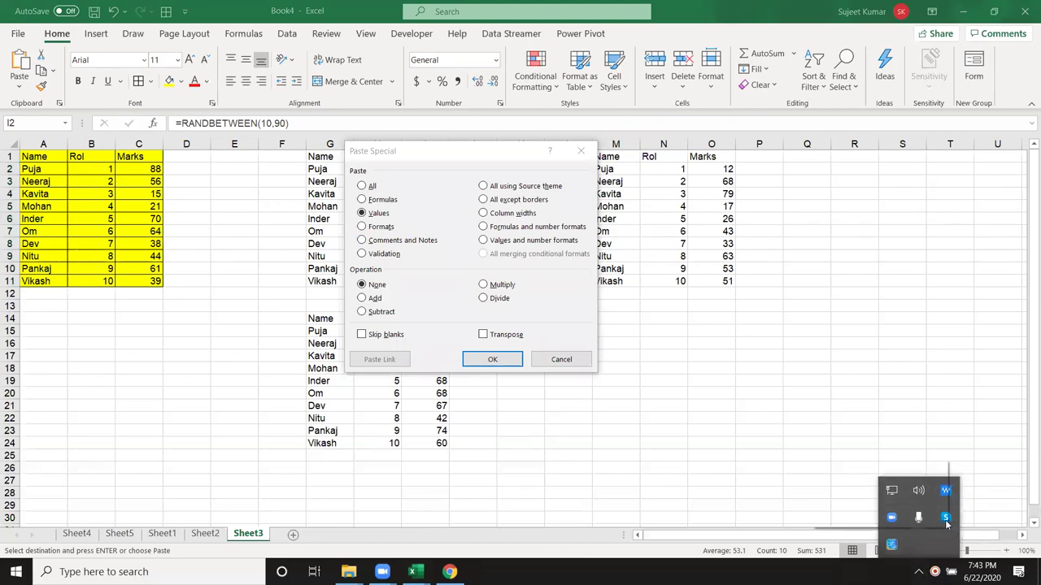
pyautogui.moveTo(950, 532); pyautogui.dragTo(942, 552)
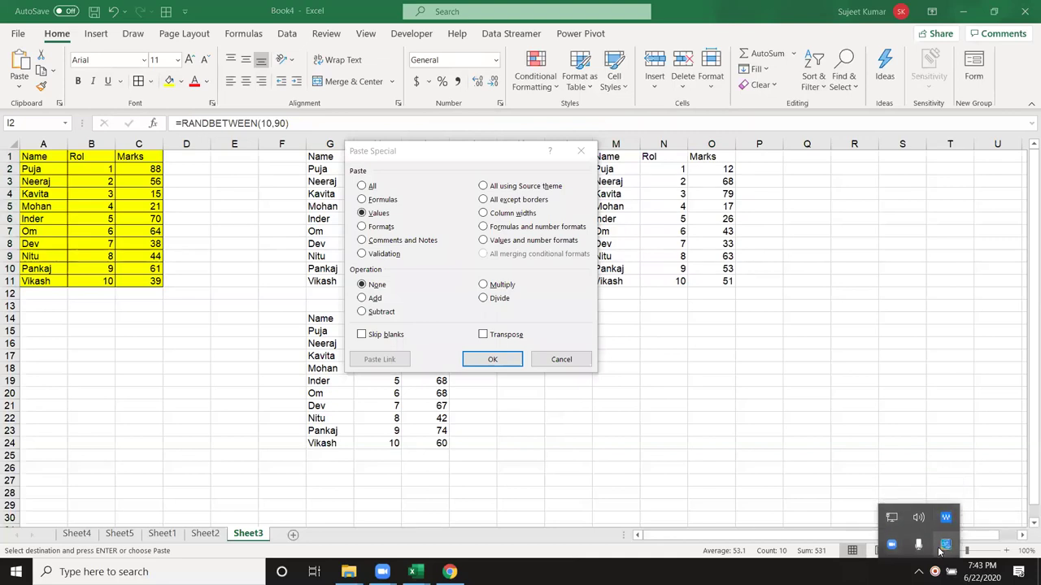
pyautogui.rightClick(940, 550)
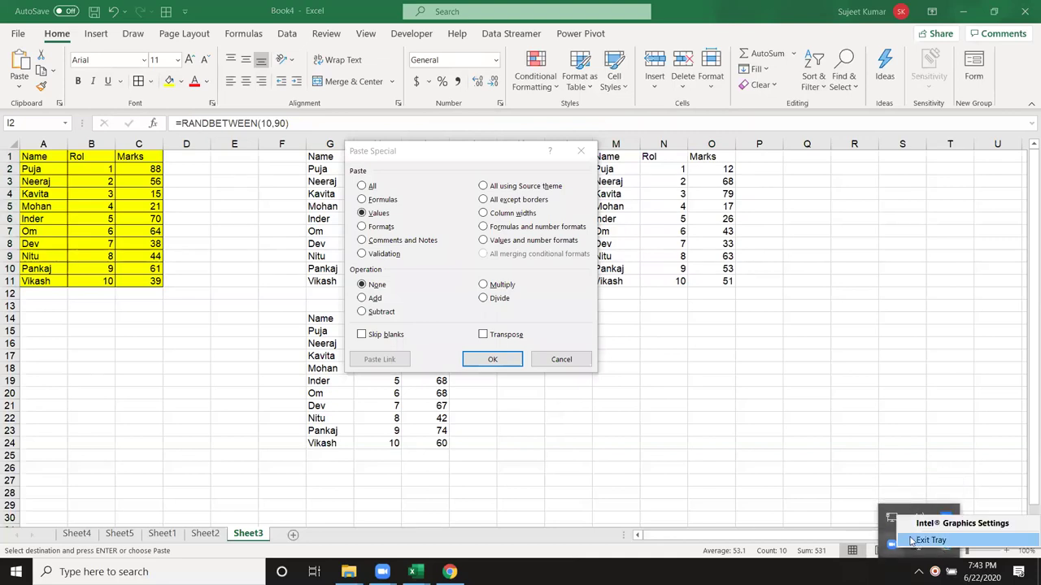
pyautogui.click(911, 541)
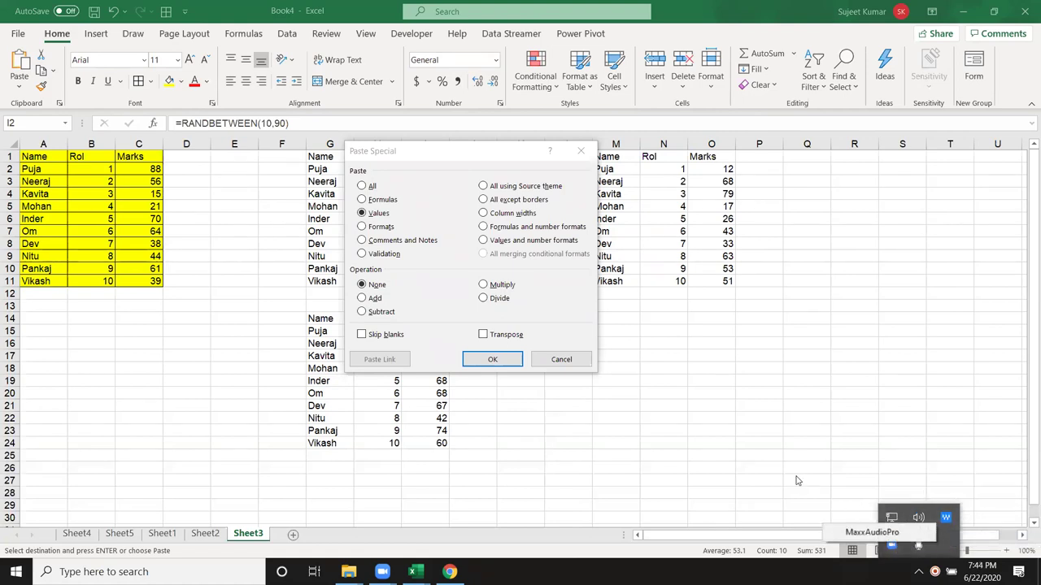
# Paste the Marks back into I2:I11 as fixed values and select I4:I11 to check them.
pyautogui.click(552, 315)
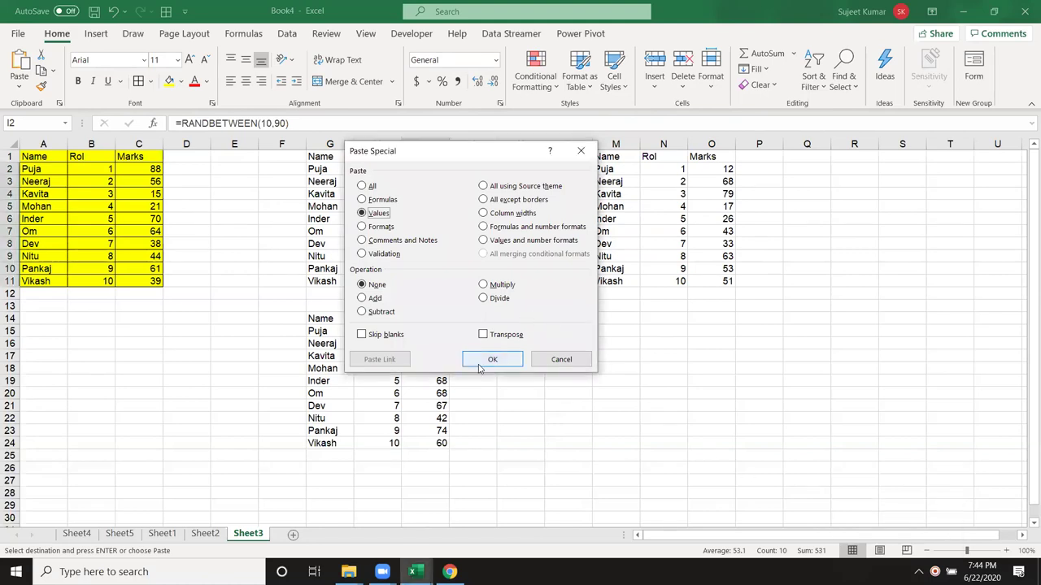
pyautogui.click(482, 364)
pyautogui.click(426, 266)
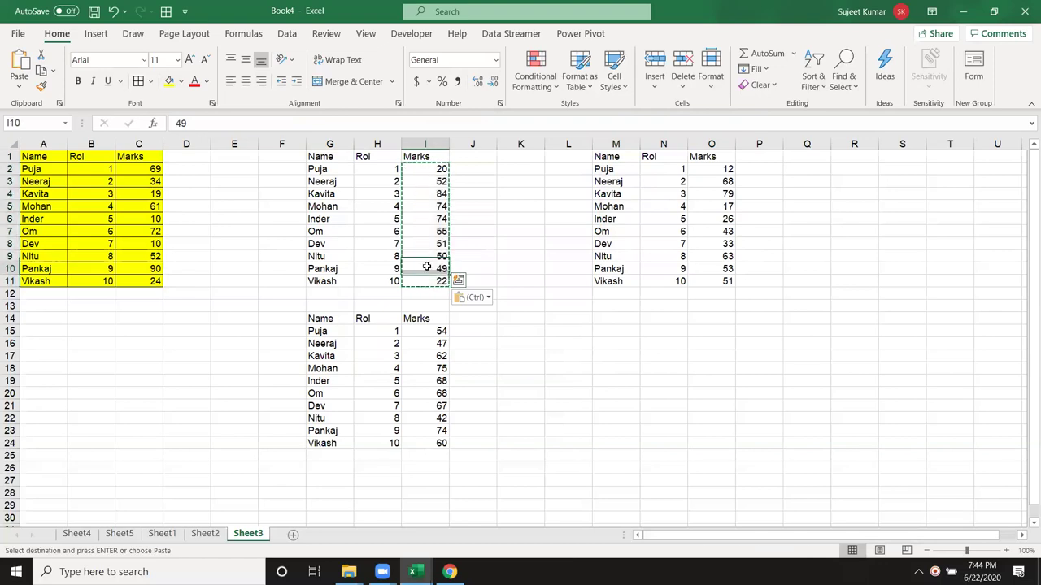
pyautogui.press('Escape')
pyautogui.moveTo(425, 193); pyautogui.dragTo(426, 281)
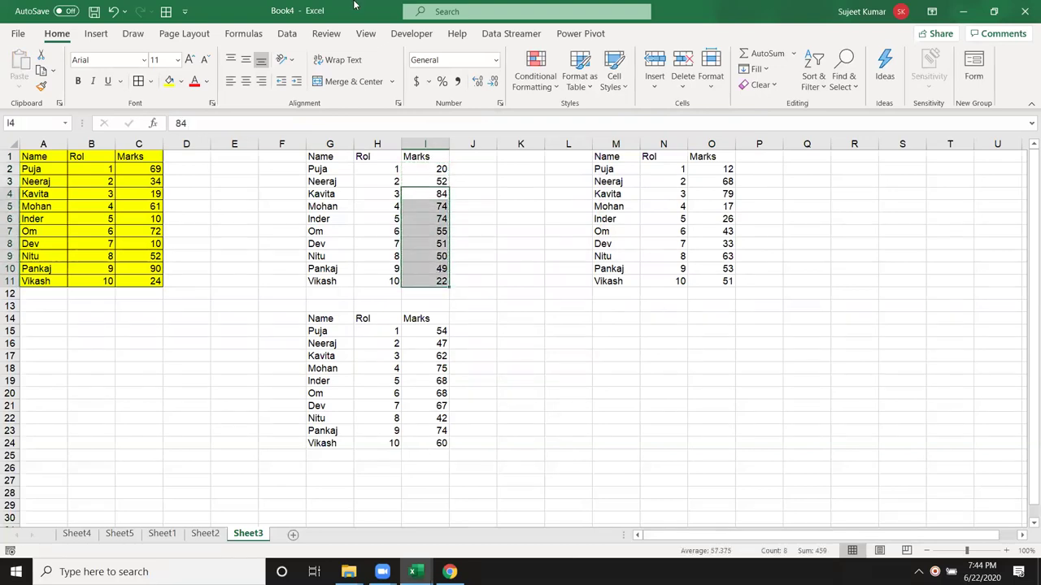
# Switch to the DataP workbook, view its Summary sheet, and close it.
pyautogui.click(282, 193)
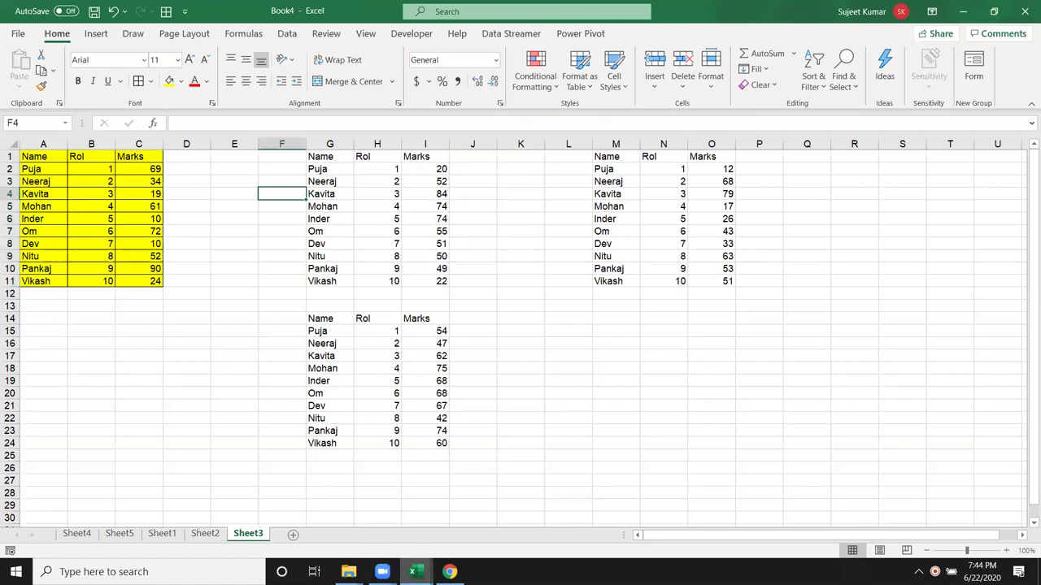
pyautogui.moveTo(413, 572)
pyautogui.click(462, 541)
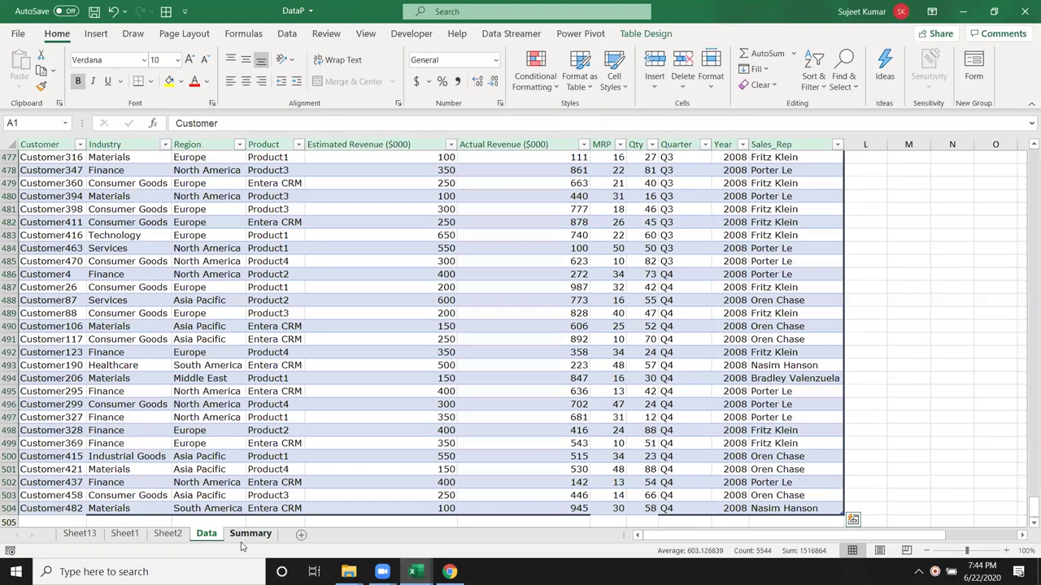
pyautogui.click(244, 540)
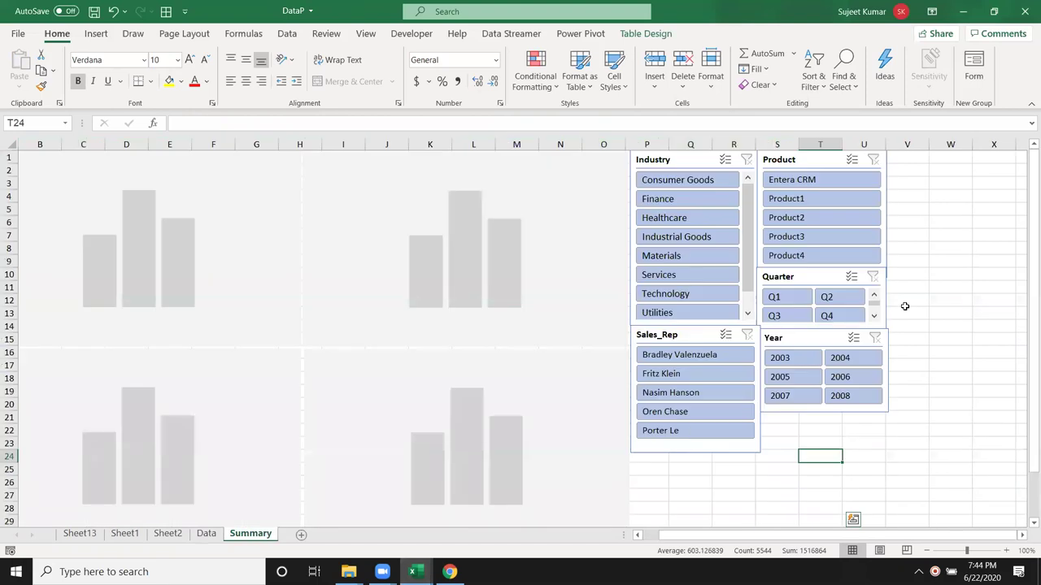
pyautogui.click(1024, 14)
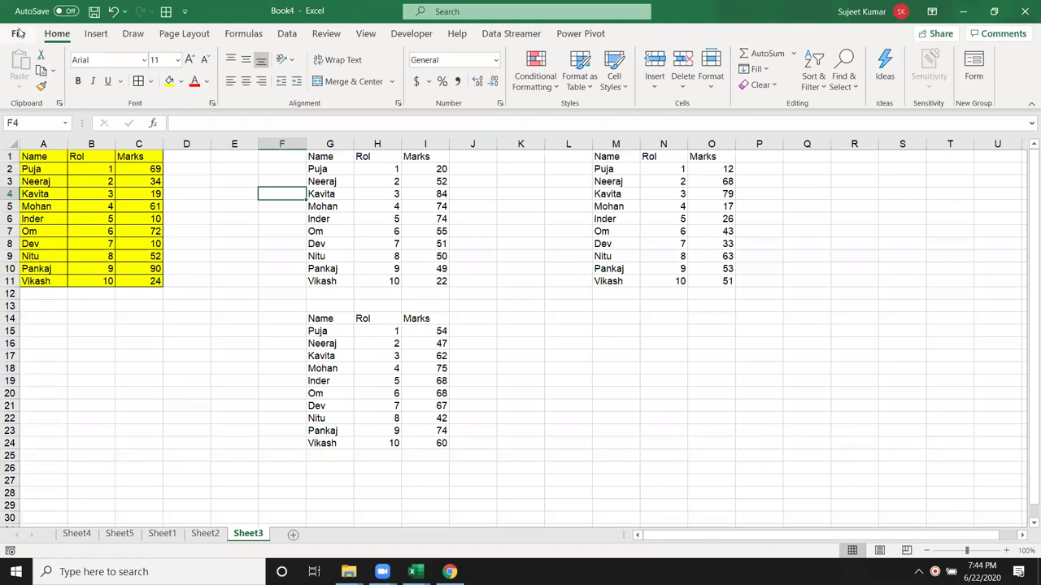
# Open 6.HUMAN RESOURCES DASHBOARD from the recent workbooks list.
pyautogui.click(17, 33)
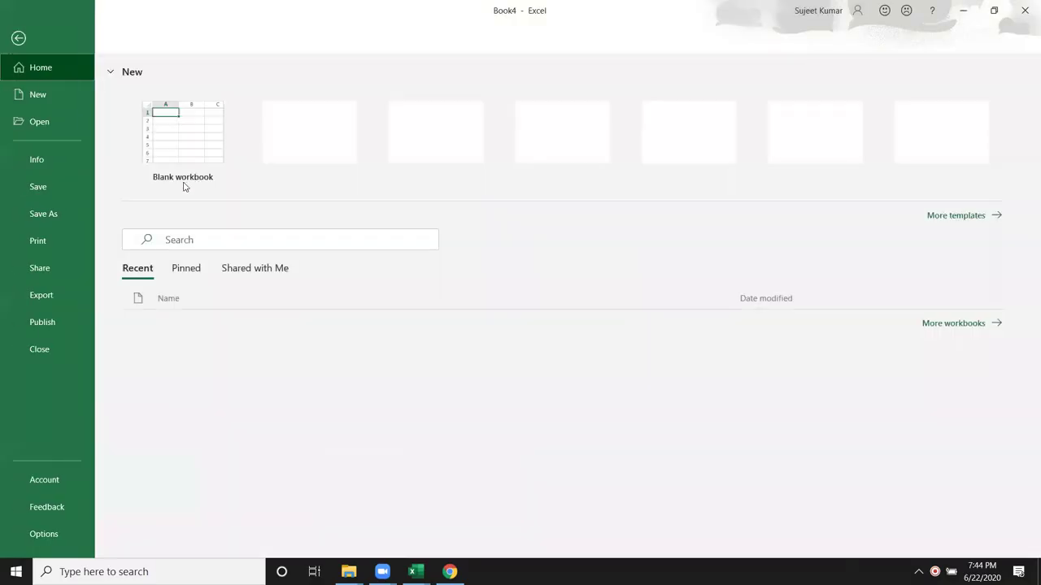
pyautogui.click(45, 120)
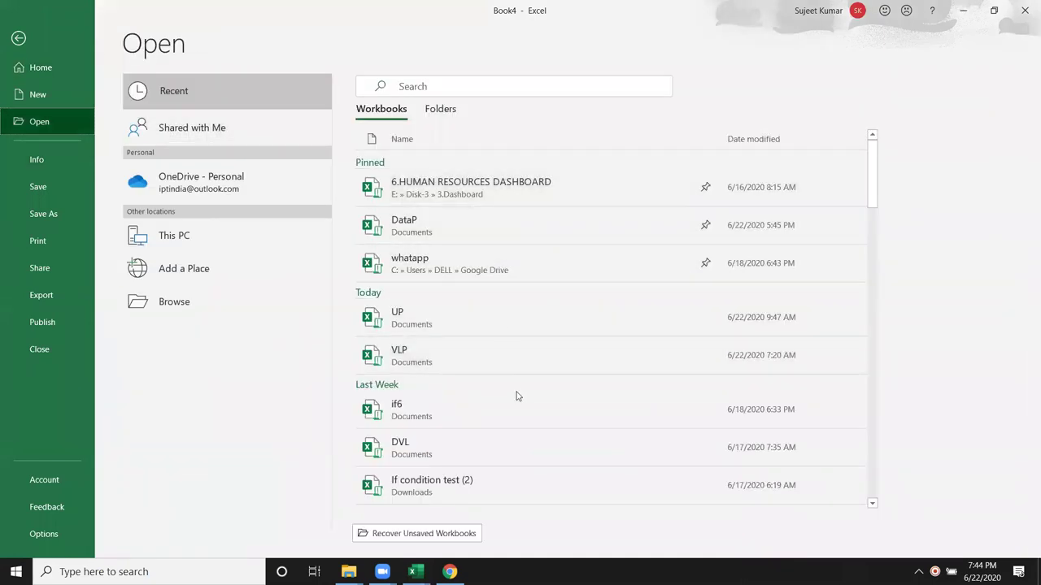
pyautogui.click(482, 184)
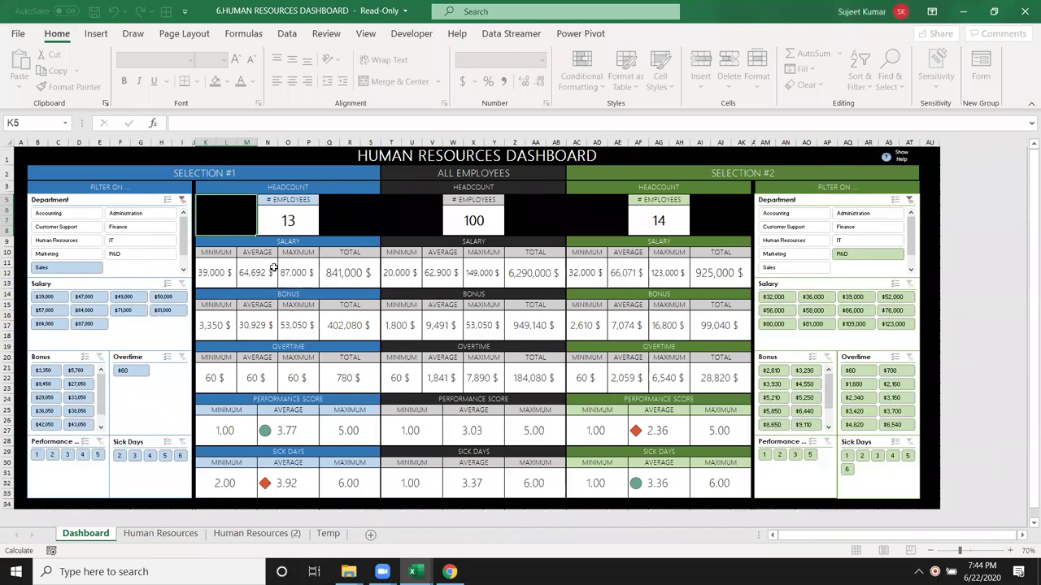
pyautogui.click(183, 535)
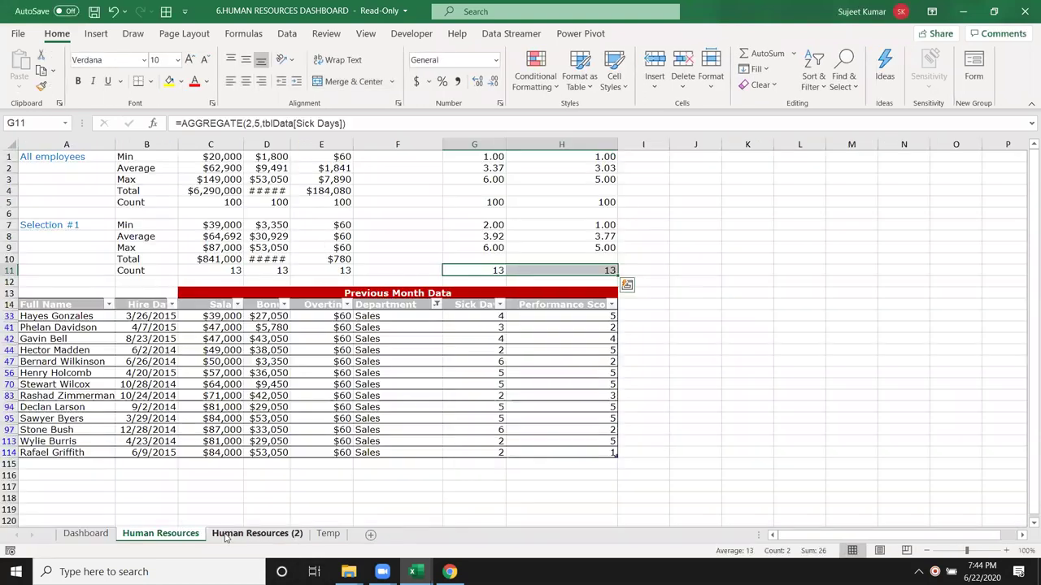
pyautogui.click(226, 535)
pyautogui.click(86, 533)
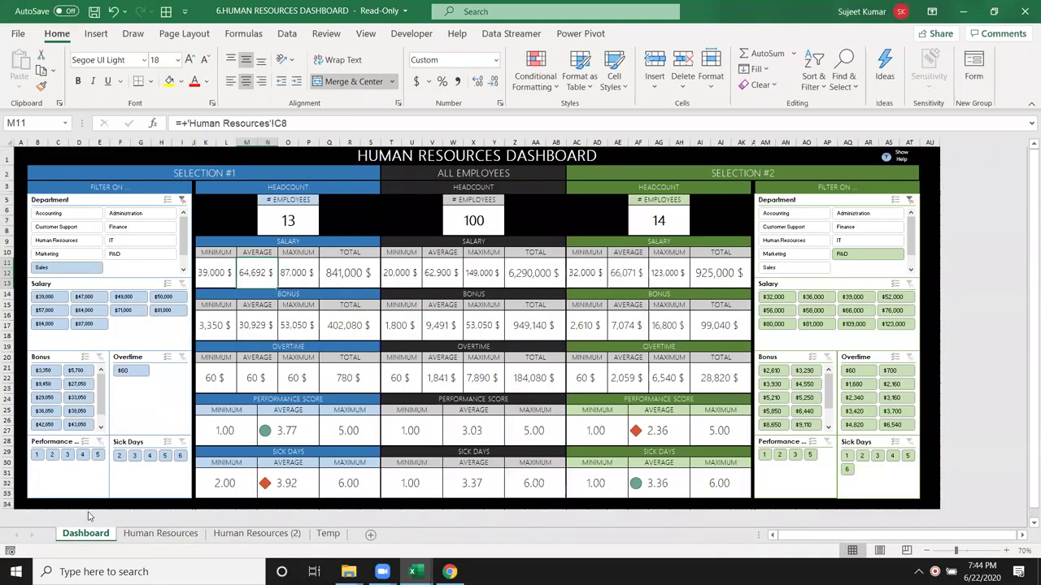
pyautogui.click(345, 270)
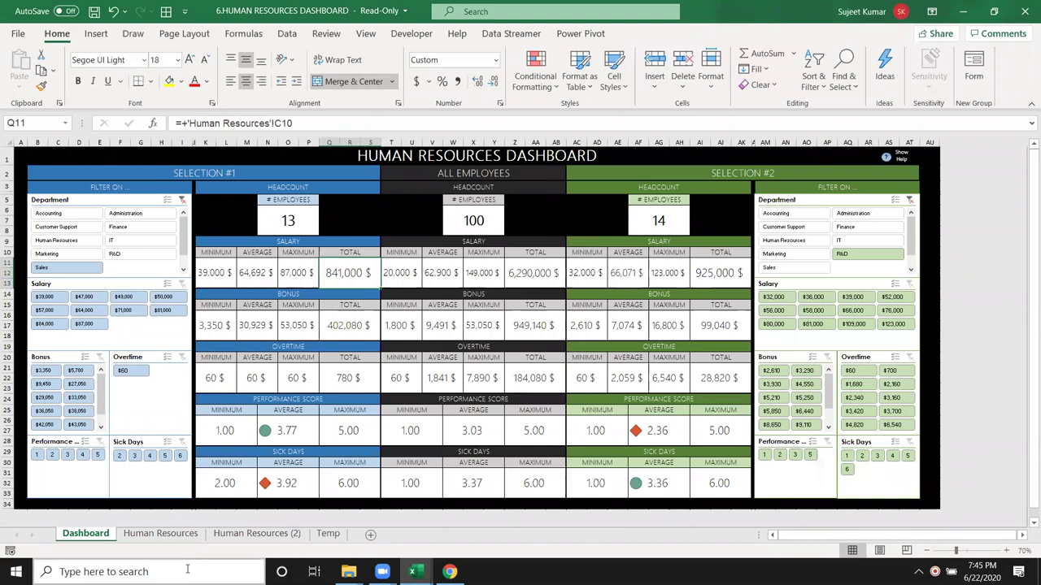
pyautogui.click(213, 290)
pyautogui.click(293, 273)
pyautogui.click(289, 327)
pyautogui.click(273, 372)
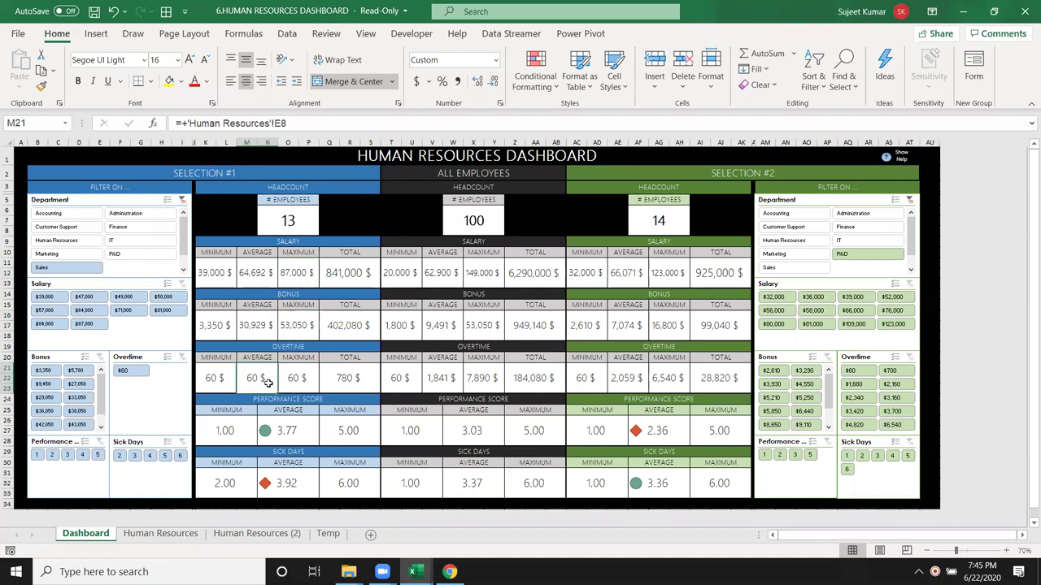
# Move or Copy the Dashboard sheet with Create a copy ticked and (new book) as destination.
pyautogui.rightClick(75, 536)
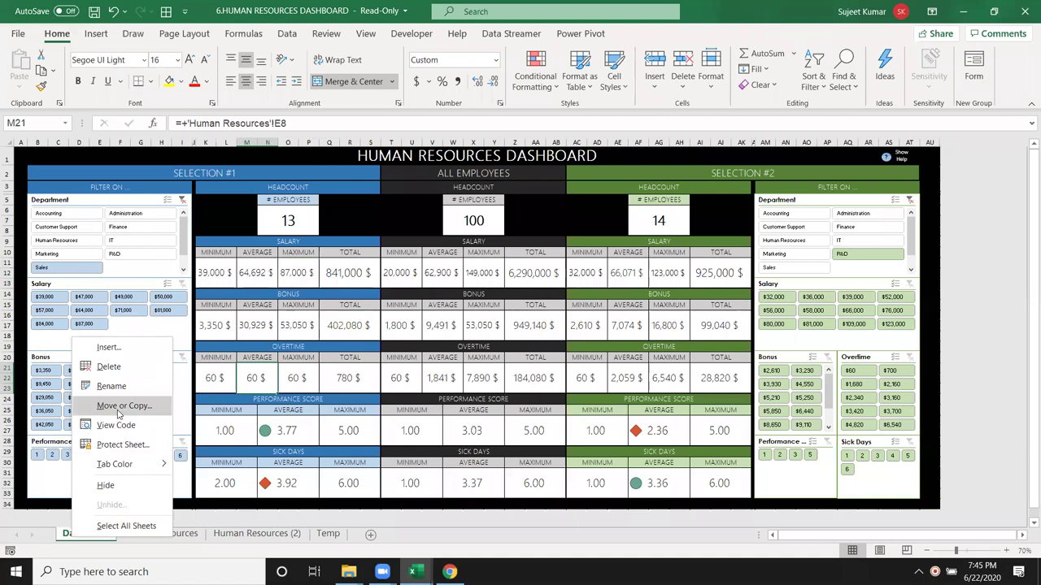
pyautogui.rightClick(79, 536)
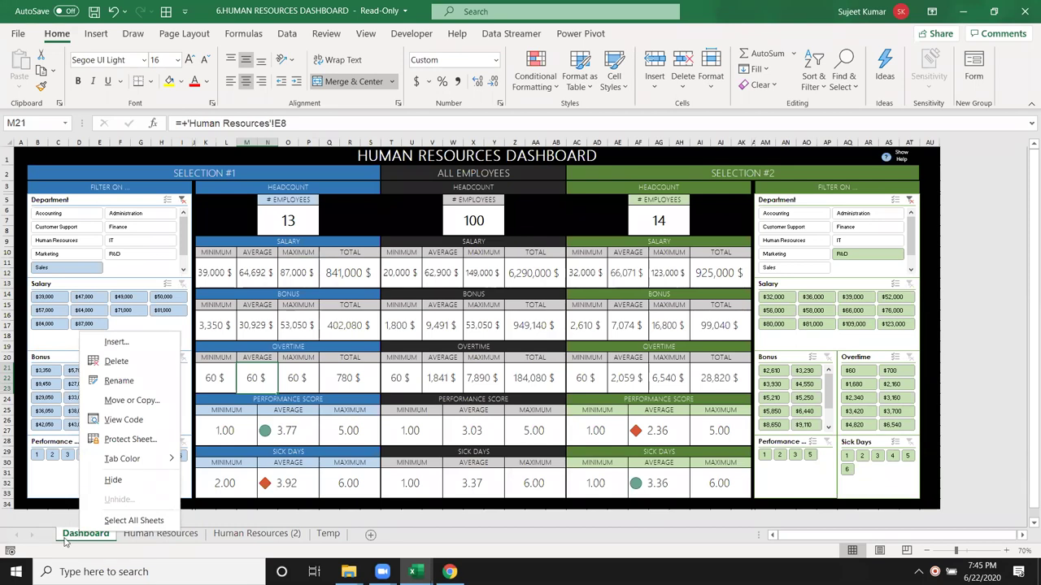
pyautogui.rightClick(65, 540)
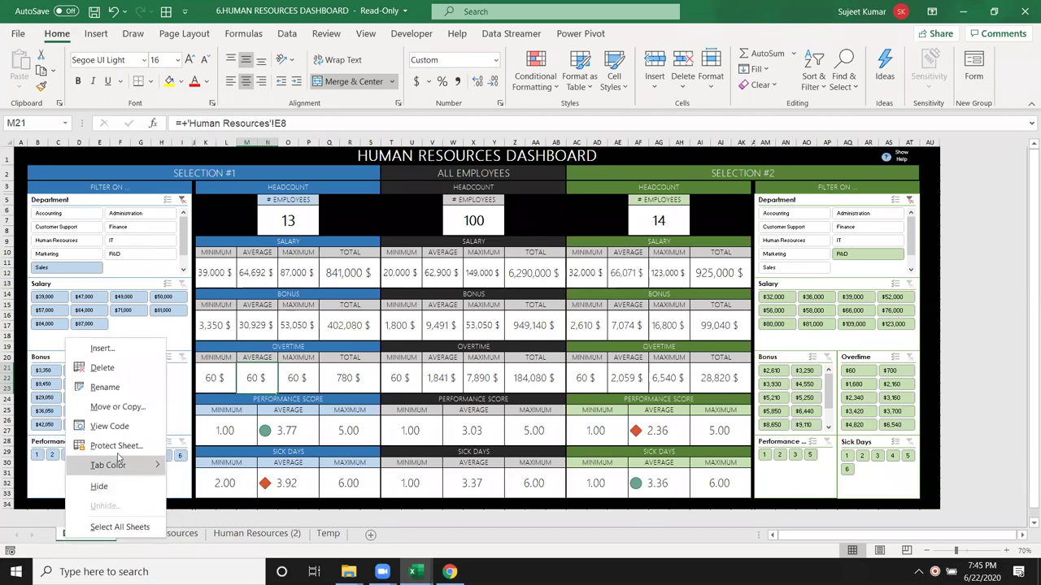
pyautogui.click(122, 406)
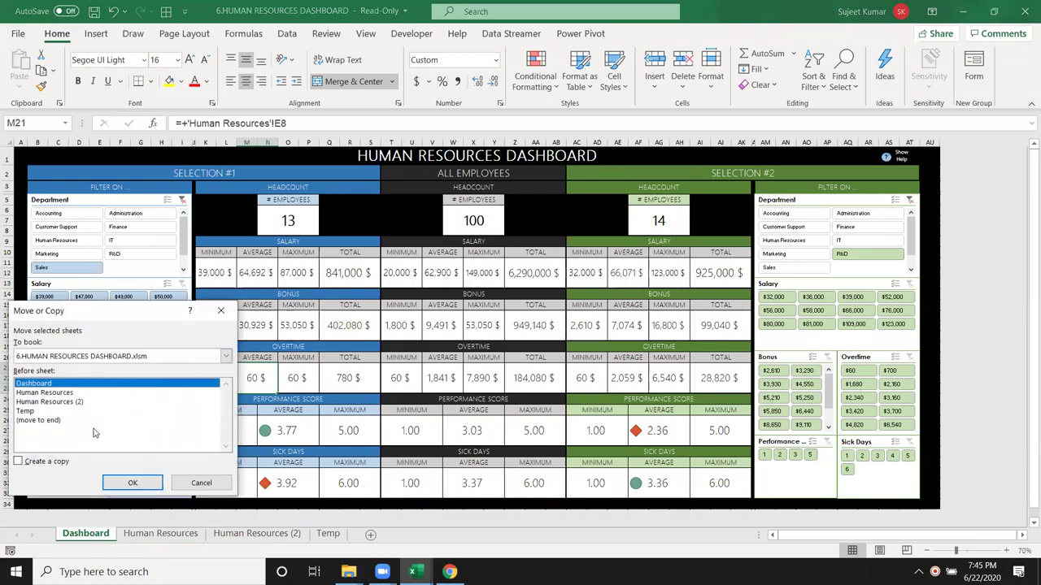
pyautogui.click(67, 463)
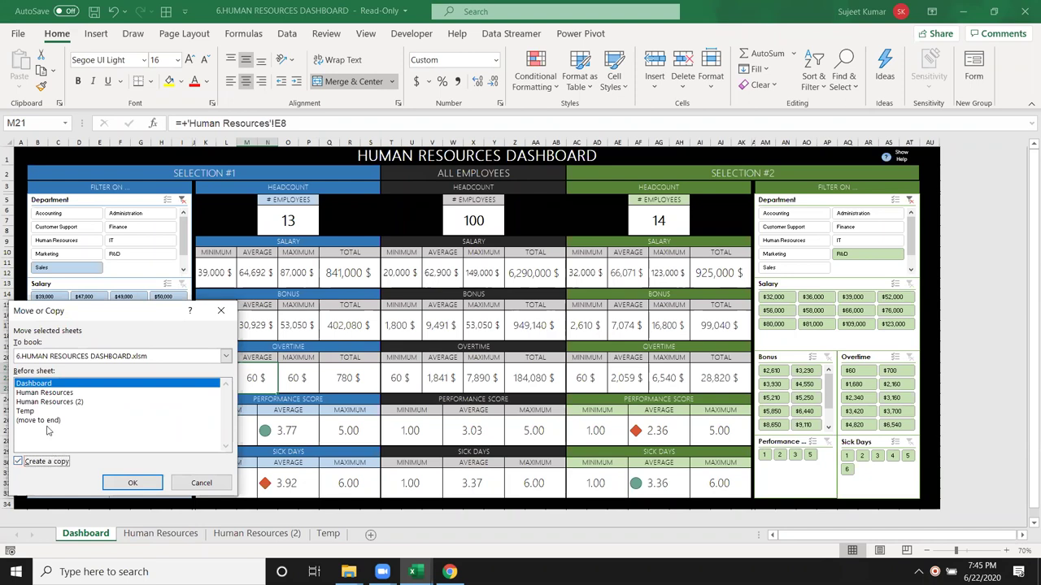
pyautogui.click(56, 358)
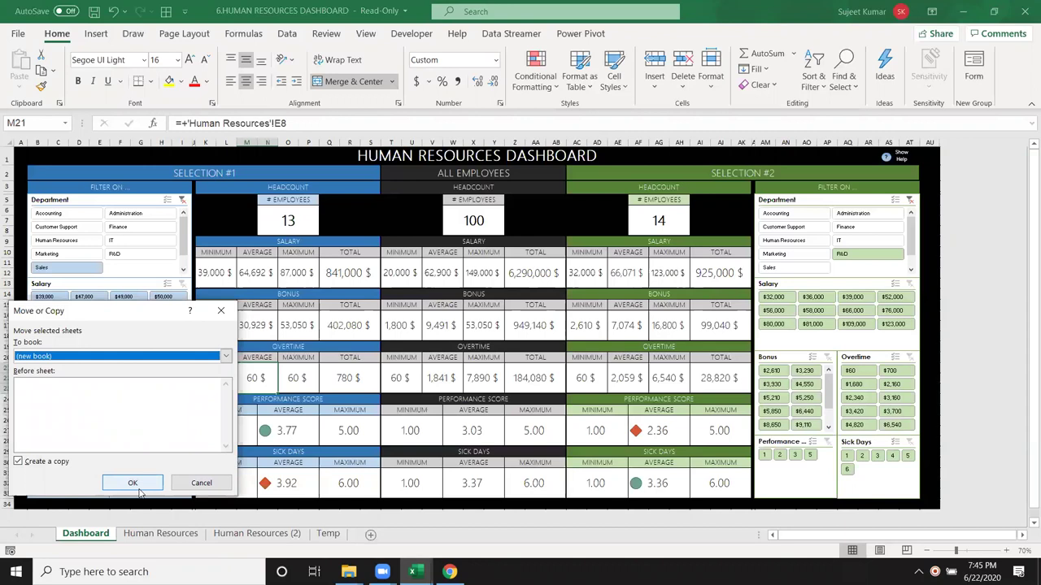
pyautogui.click(132, 483)
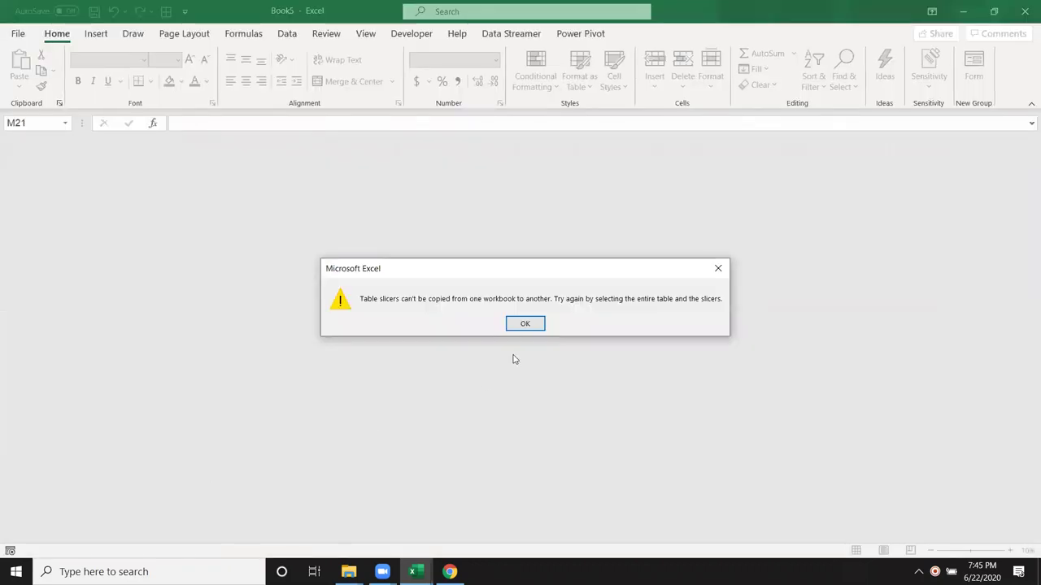
# Dismiss the slicer warning and toggle between the original and copied dashboards.
pyautogui.click(526, 324)
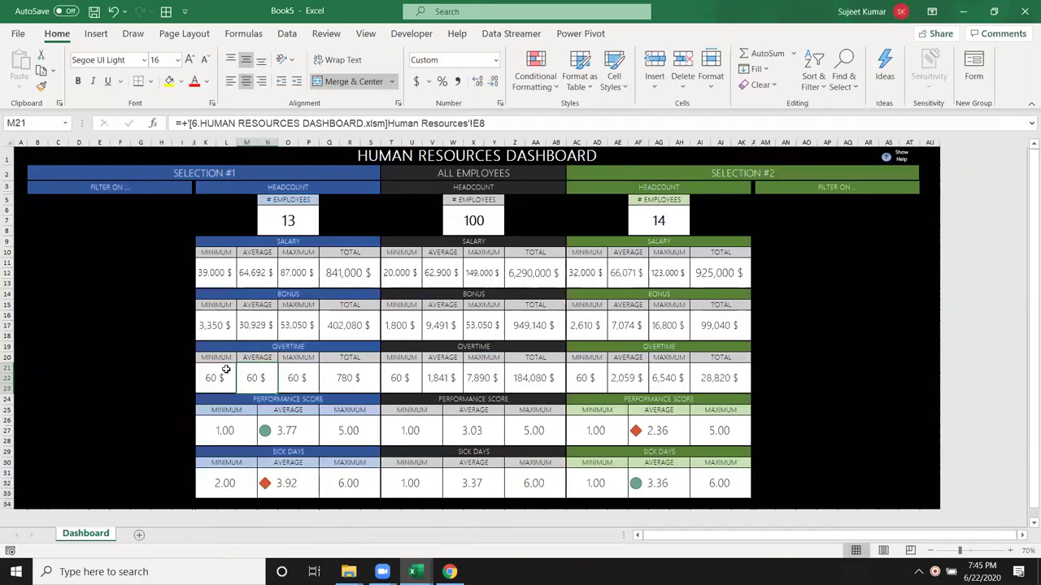
pyautogui.hotkey('ctrl', 'Tab')
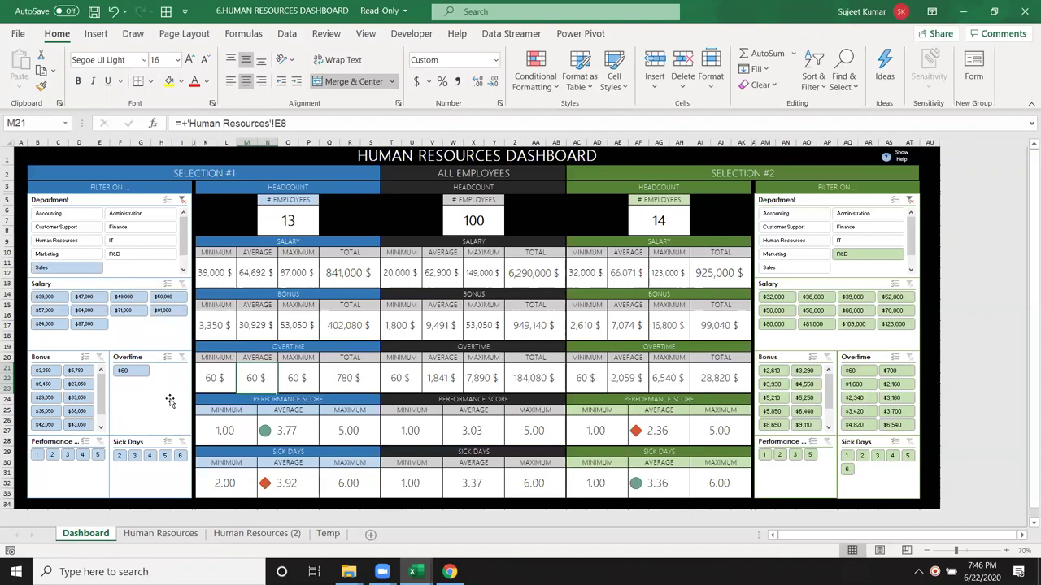
pyautogui.hotkey('ctrl', 'Tab')
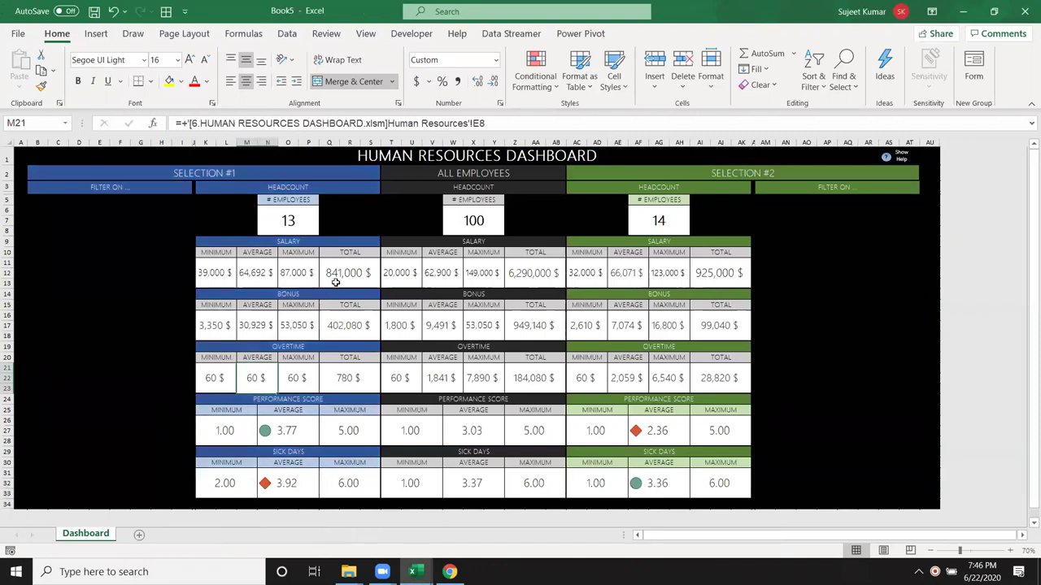
# Inspect the TOTAL and 28,820 $ link formulas, then select the whole dashboard with Ctrl+A.
pyautogui.click(349, 358)
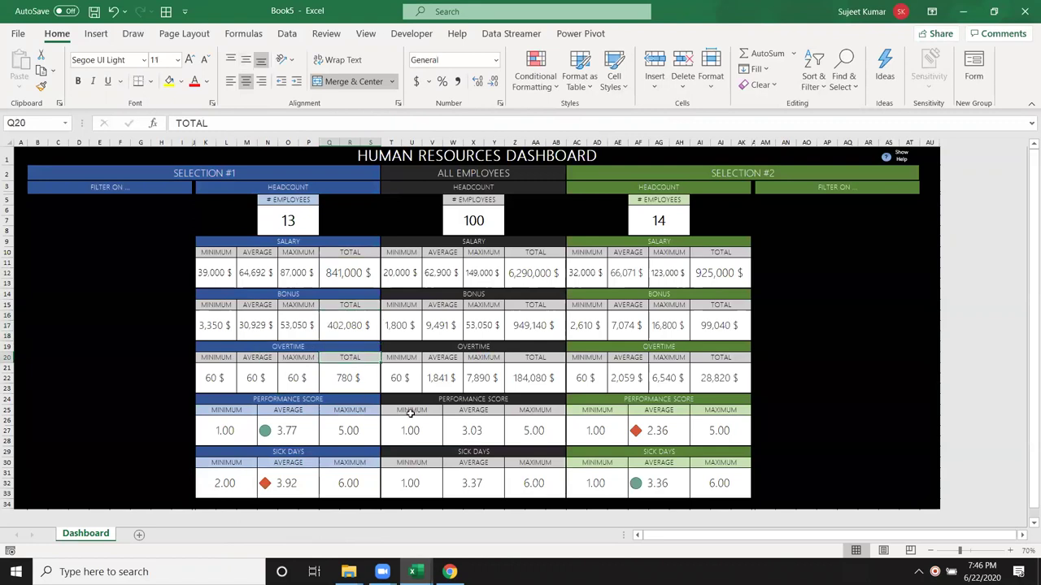
pyautogui.click(410, 411)
pyautogui.click(505, 382)
pyautogui.click(586, 383)
pyautogui.click(668, 378)
pyautogui.click(713, 374)
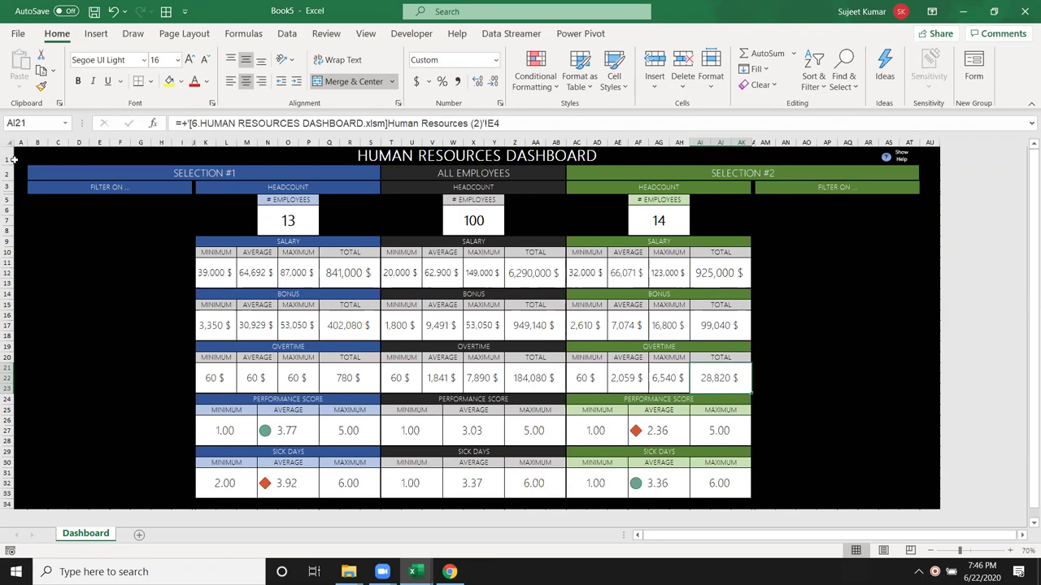
pyautogui.click(14, 160)
pyautogui.hotkey('ctrl', 'a')
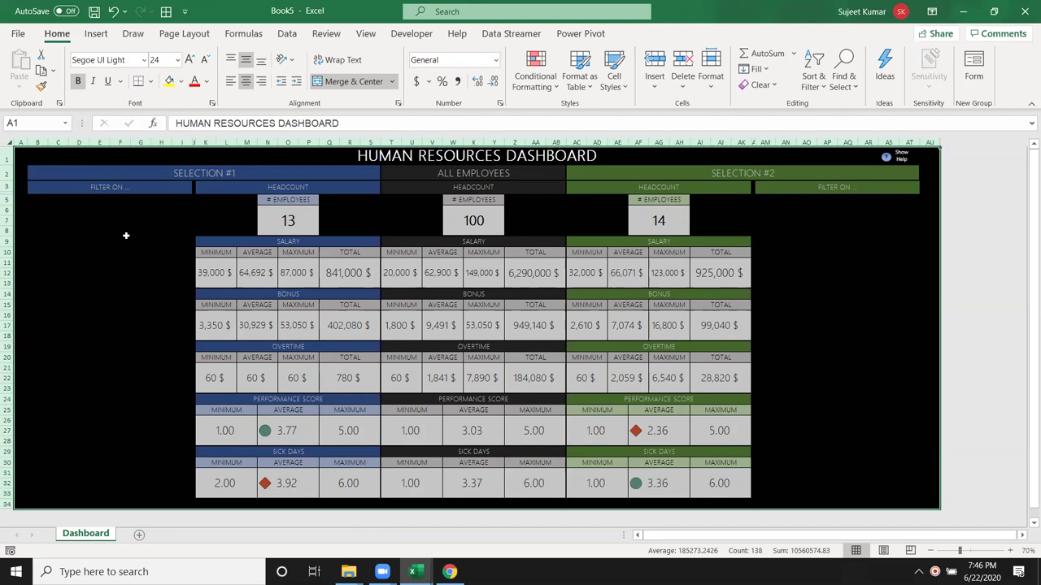
# Paste the copied dashboard over itself as Values, then double-click average salary cell M11.
pyautogui.hotkey('ctrl', 'c')
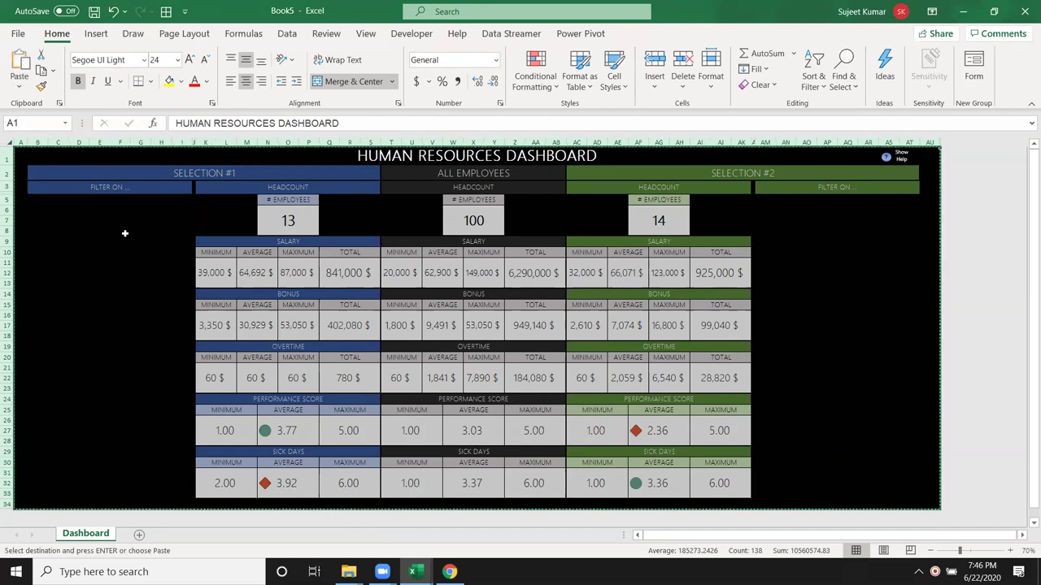
pyautogui.rightClick(172, 263)
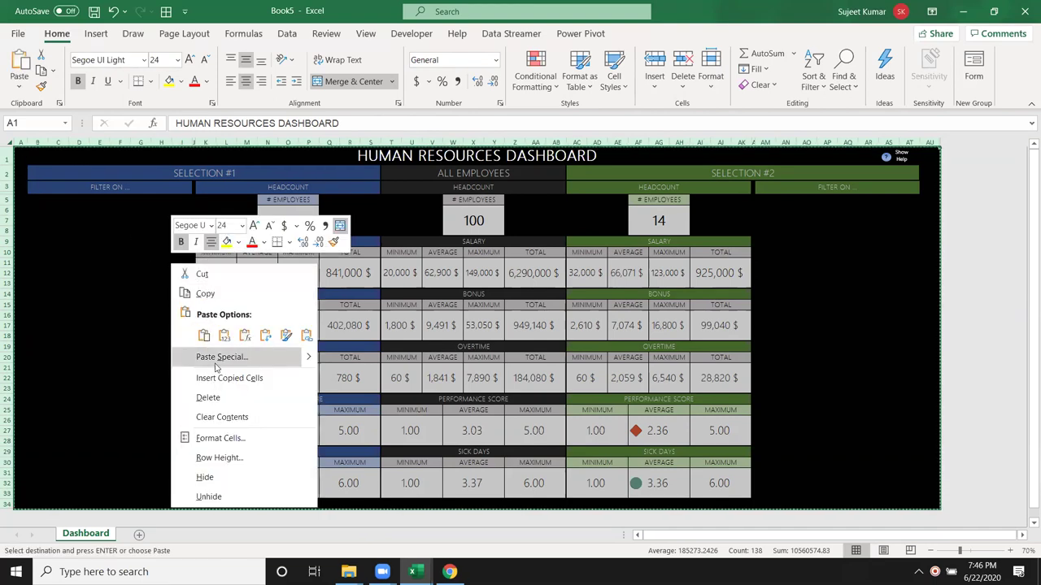
pyautogui.click(207, 332)
pyautogui.click(121, 310)
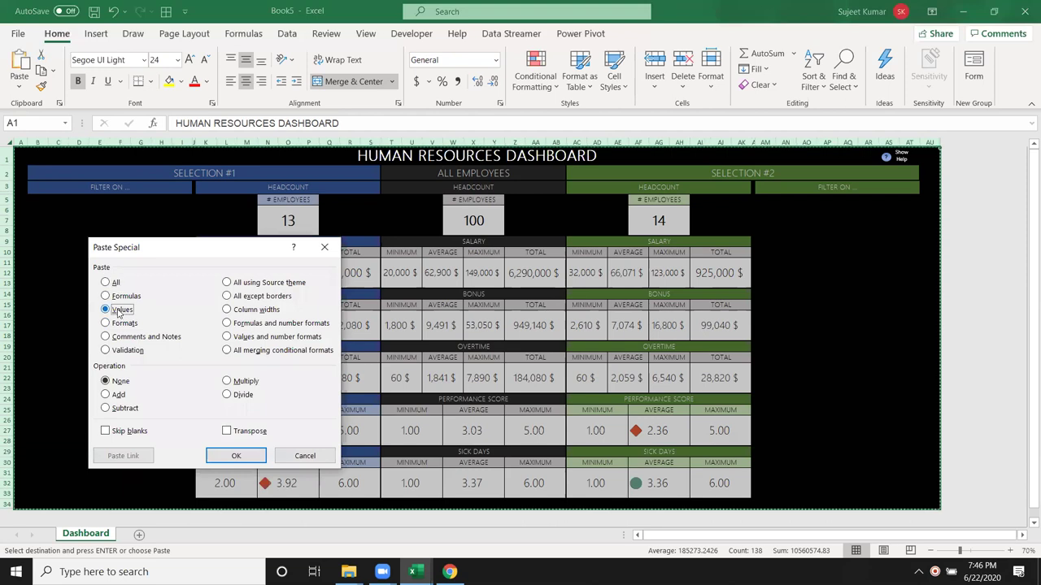
pyautogui.click(244, 456)
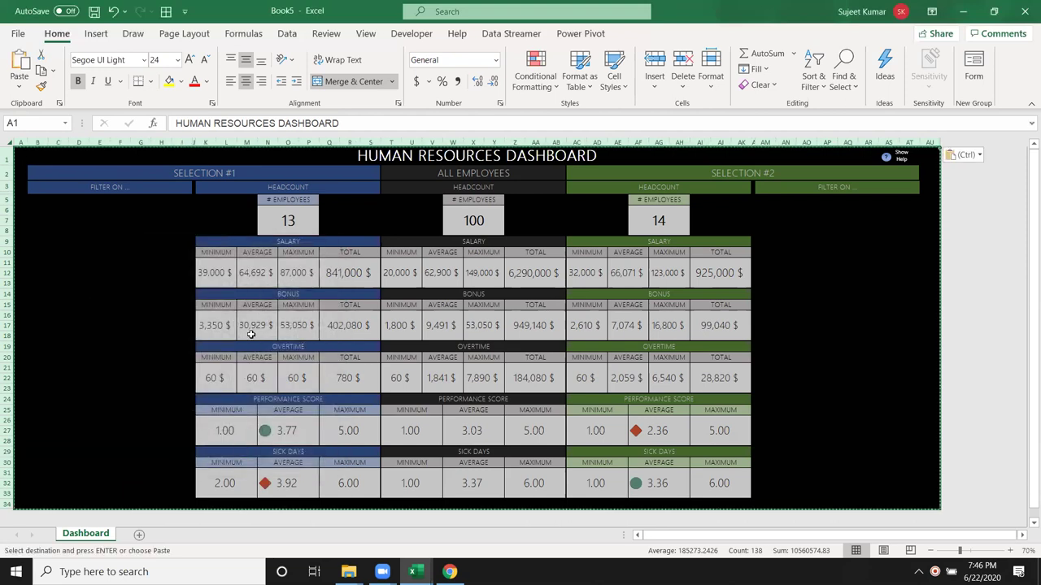
pyautogui.click(253, 279)
pyautogui.doubleClick(253, 279)
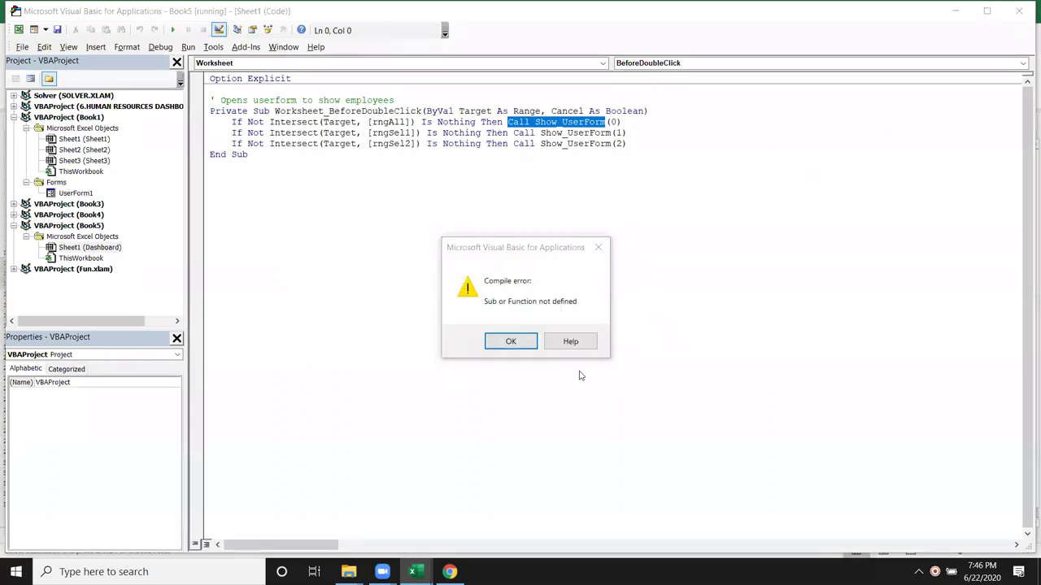
# Dismiss the compile error, delete all the sheet's VBA code, and reset the project.
pyautogui.click(511, 340)
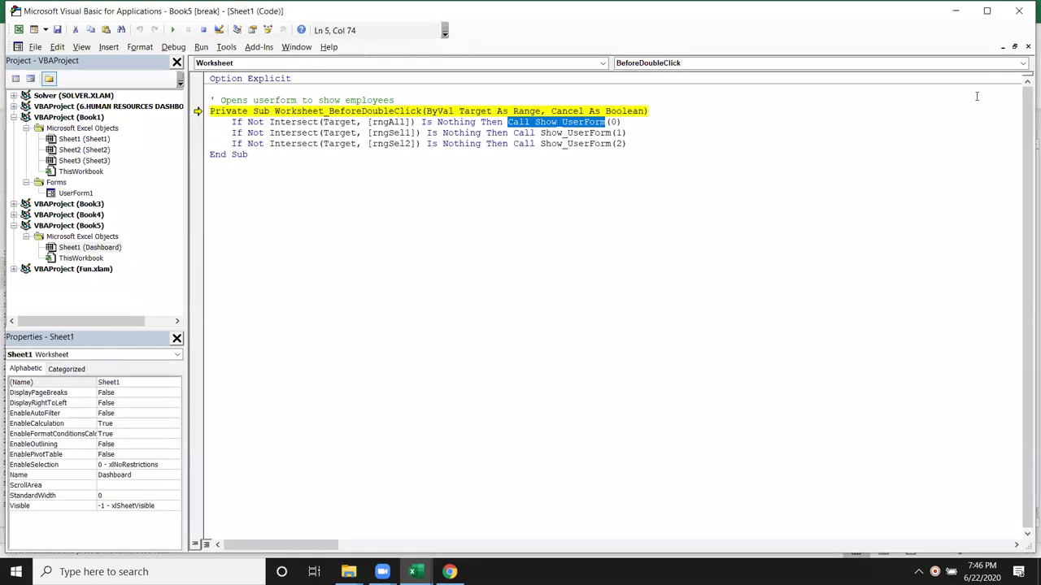
pyautogui.click(1019, 11)
pyautogui.click(524, 339)
pyautogui.click(425, 290)
pyautogui.hotkey('ctrl', 'a')
pyautogui.press('Delete')
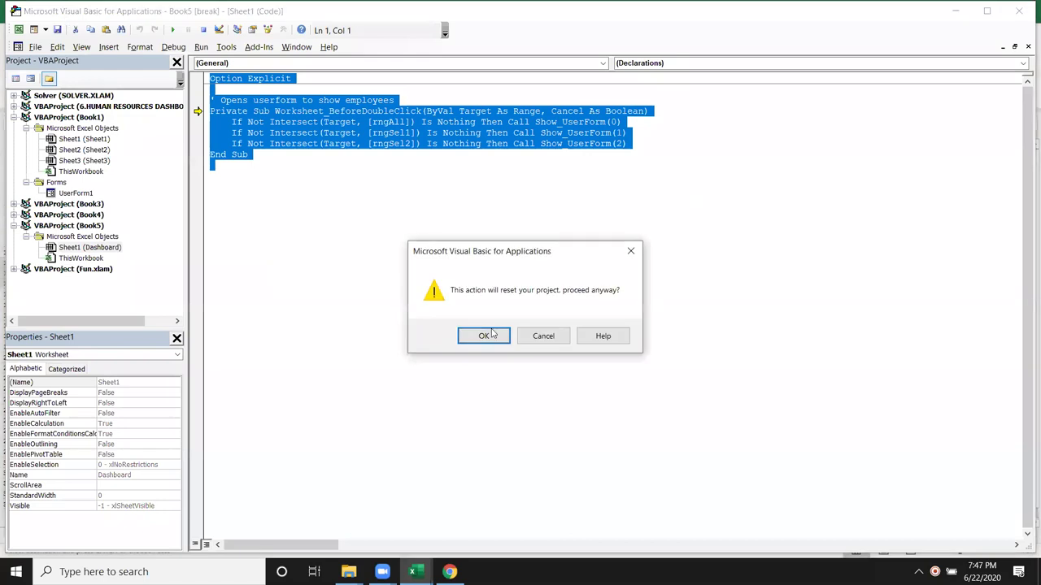
pyautogui.click(483, 335)
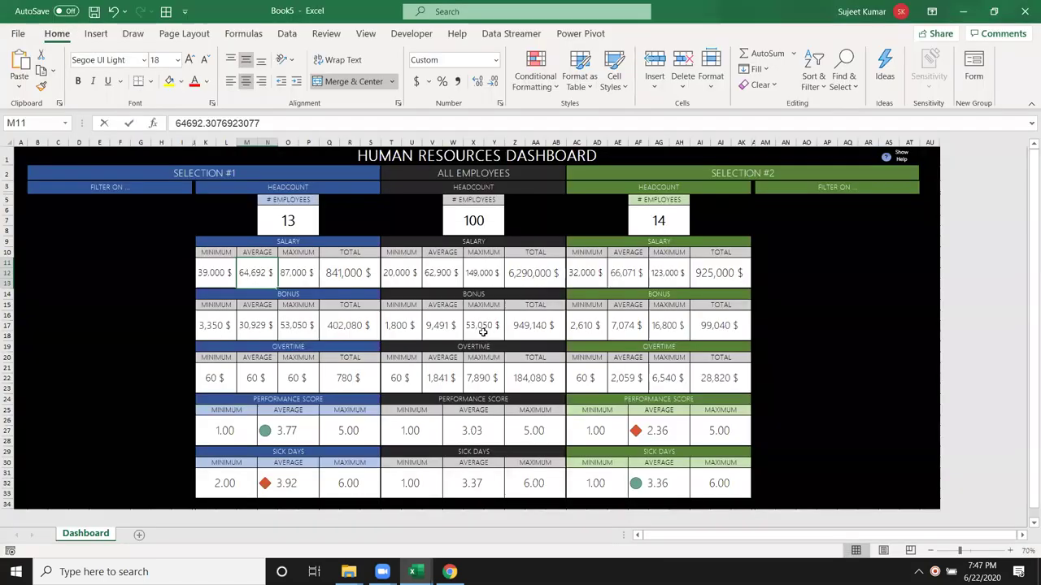
# Check the average salary and OVERTIME cells, then close Book5 choosing Don't Save.
pyautogui.click(325, 321)
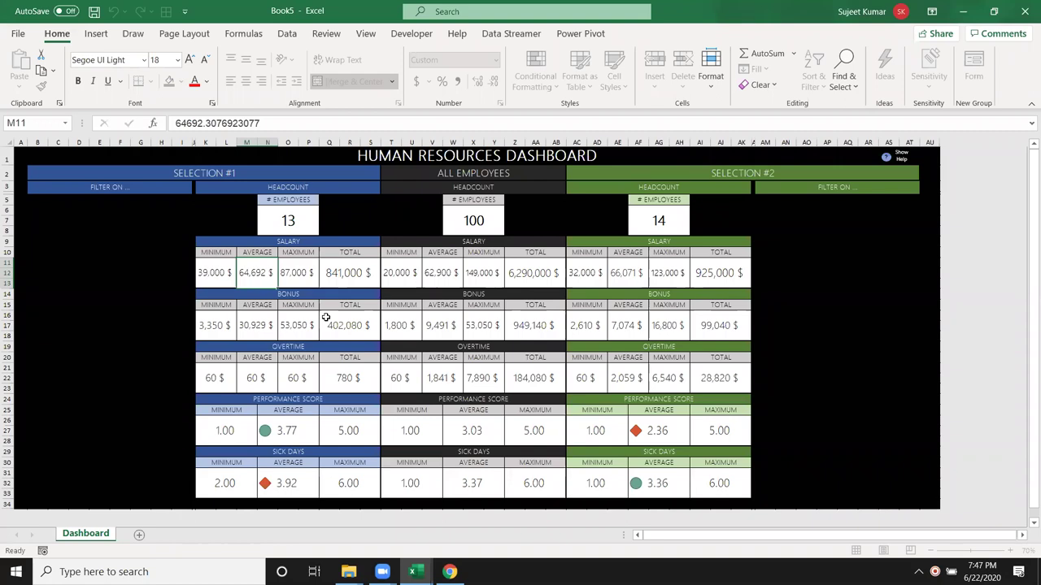
pyautogui.click(479, 347)
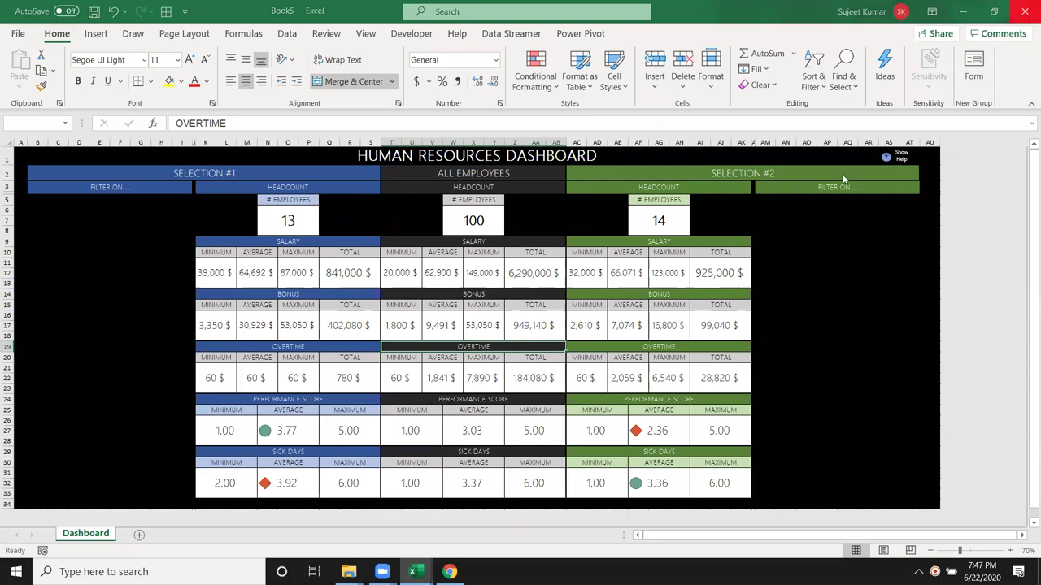
pyautogui.click(1024, 11)
pyautogui.click(574, 365)
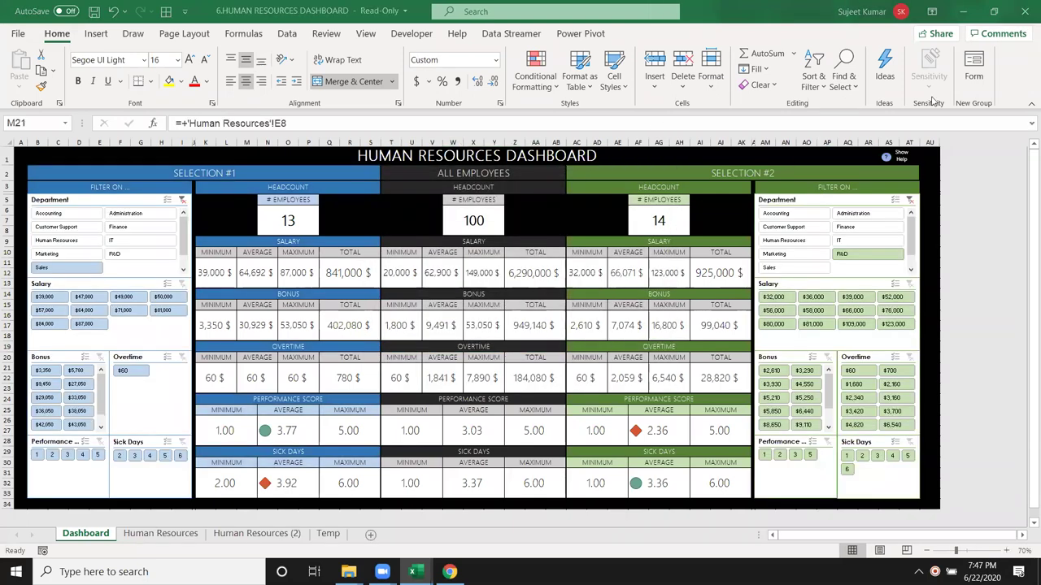
# Close the HR dashboard and clear the extra tables in columns G through O.
pyautogui.click(1023, 10)
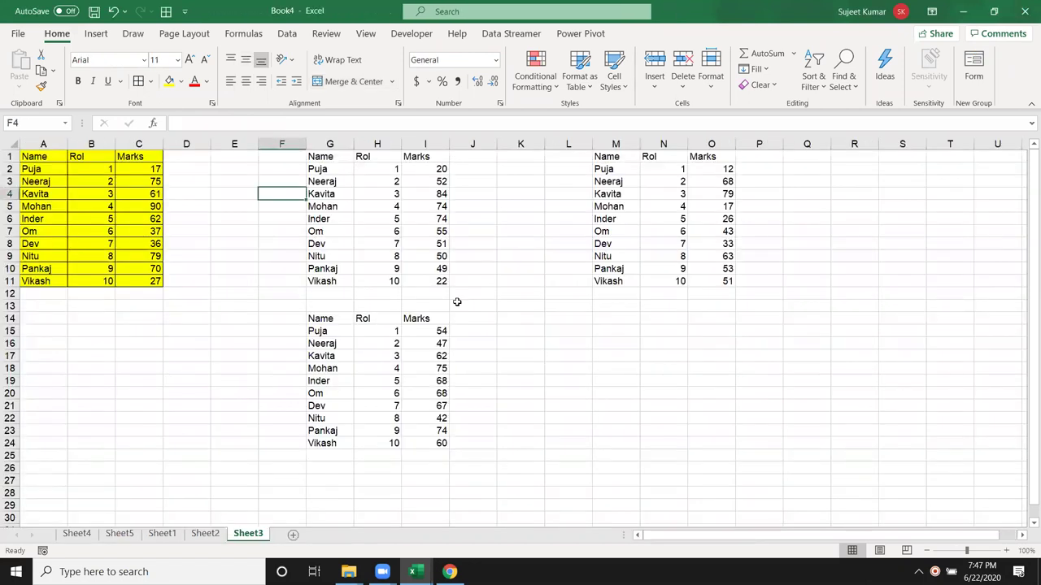
pyautogui.click(480, 294)
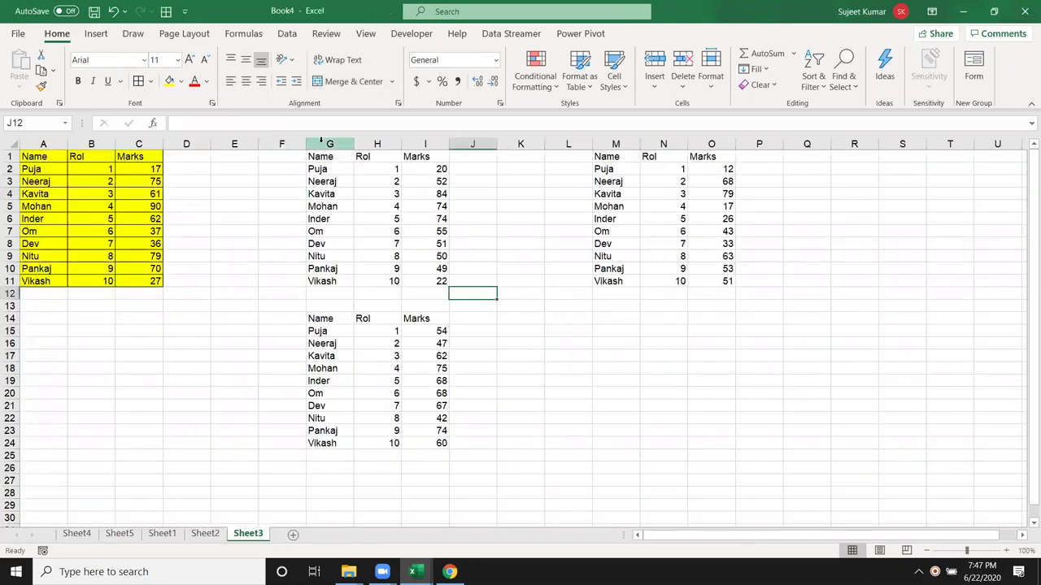
pyautogui.moveTo(321, 140); pyautogui.dragTo(709, 140)
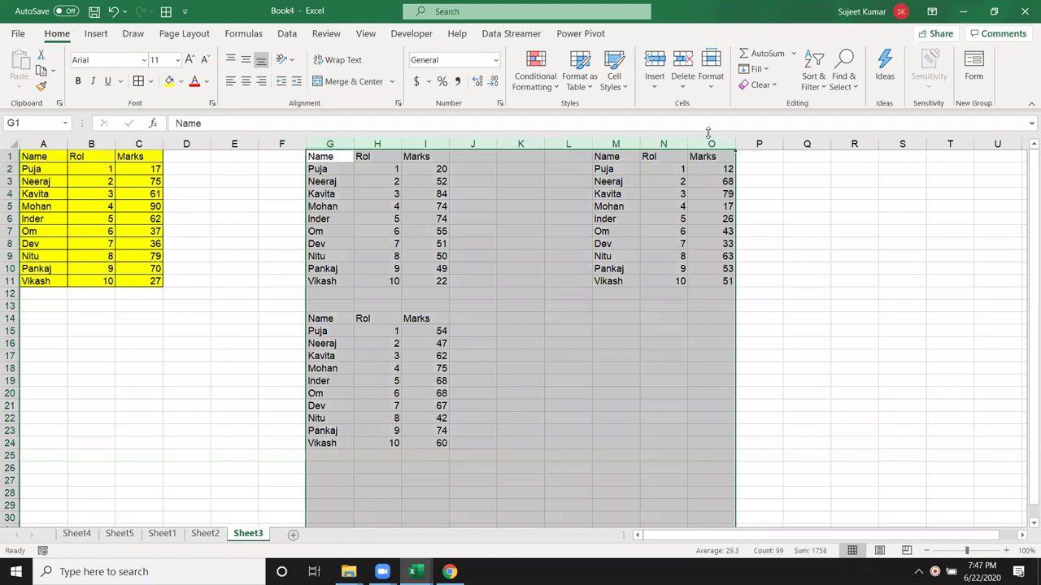
pyautogui.press('Delete')
pyautogui.click(371, 270)
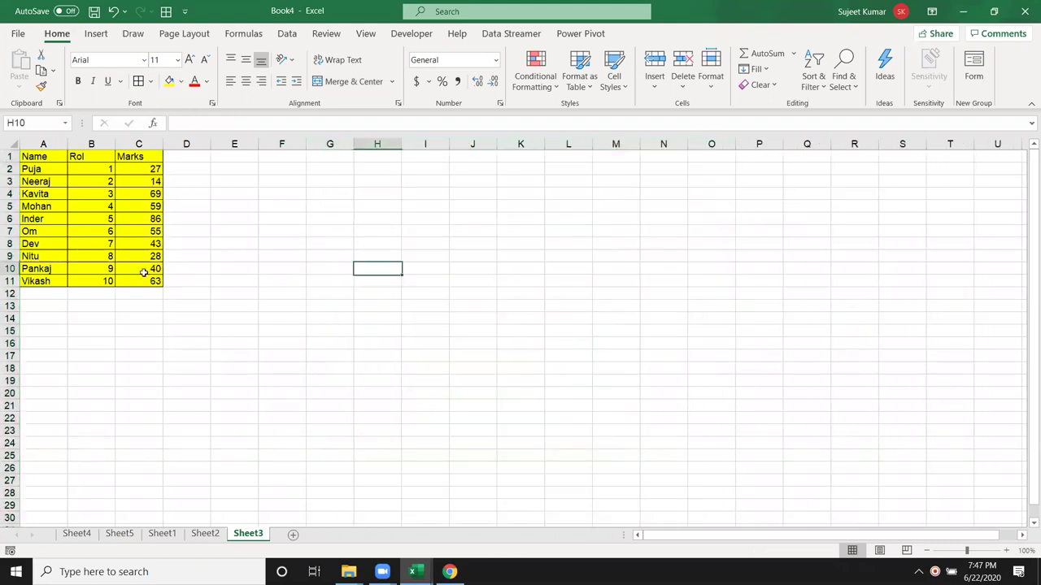
# Copy the Name/Rol/Marks table A1:C11 and paste only its formats into H1.
pyautogui.click(37, 167)
pyautogui.moveTo(38, 156); pyautogui.dragTo(142, 281)
pyautogui.hotkey('ctrl', 'c')
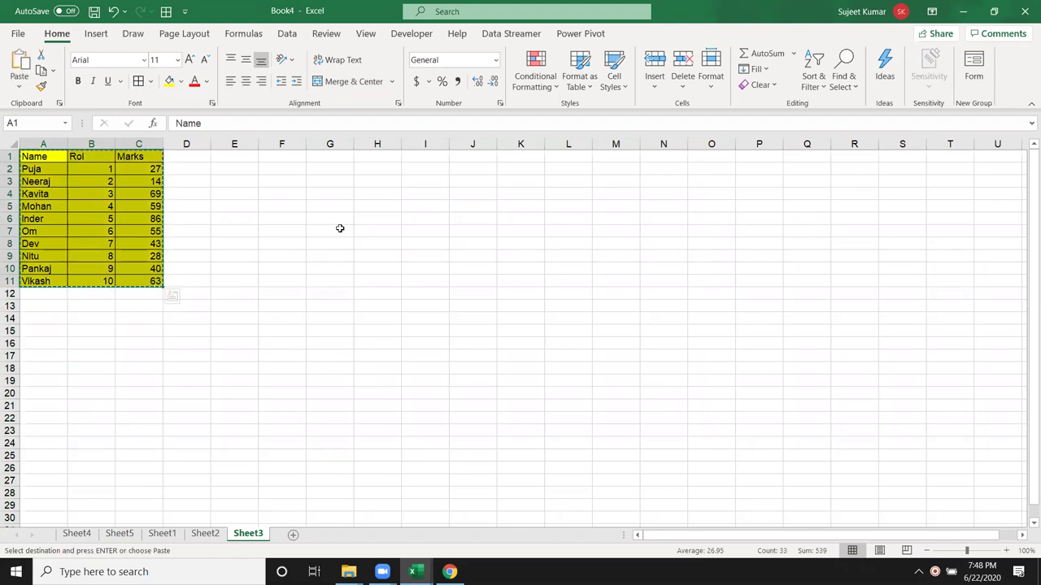
pyautogui.click(362, 164)
pyautogui.rightClick(365, 156)
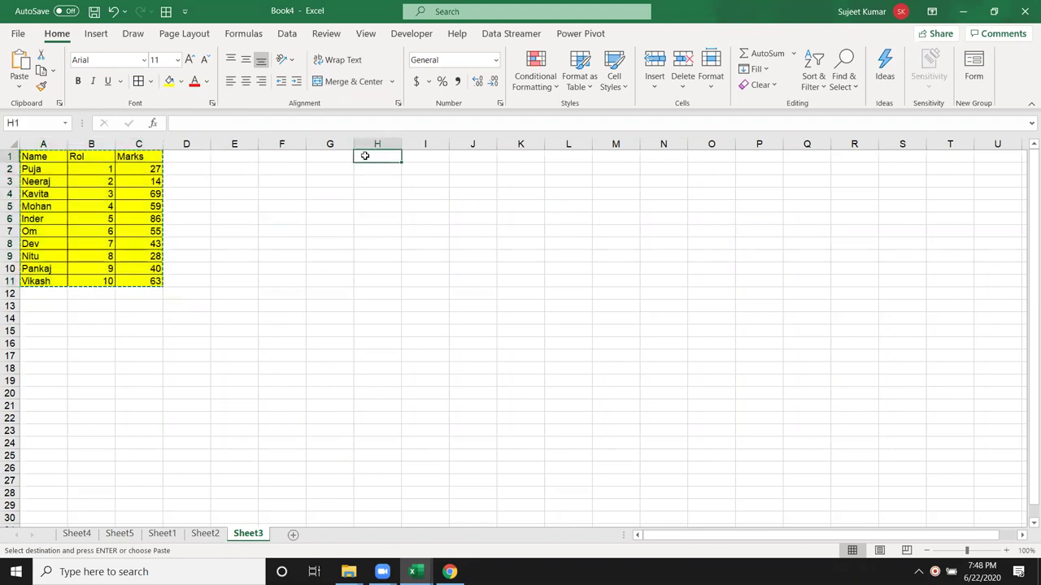
pyautogui.click(420, 257)
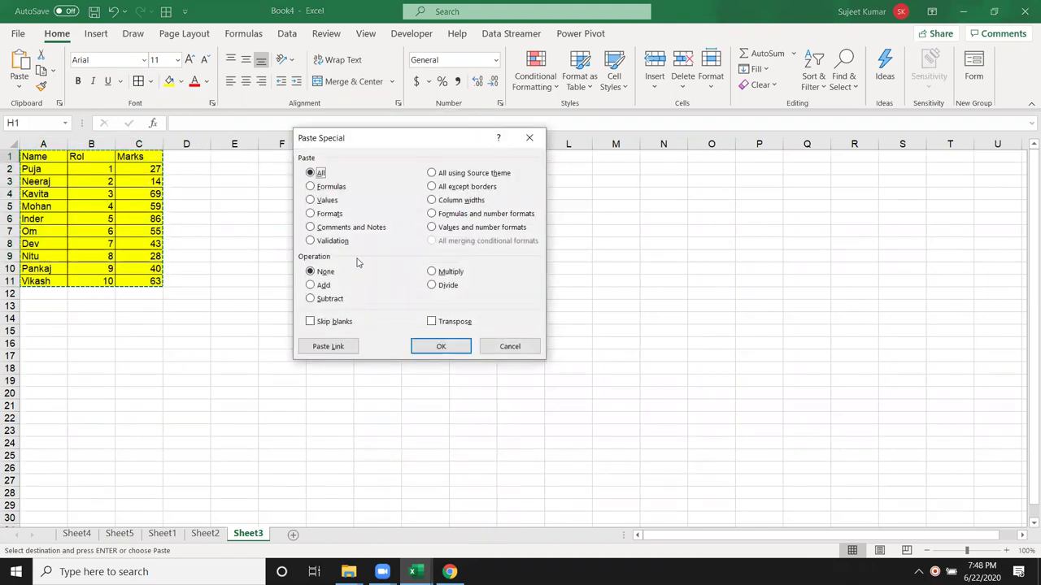
pyautogui.click(330, 215)
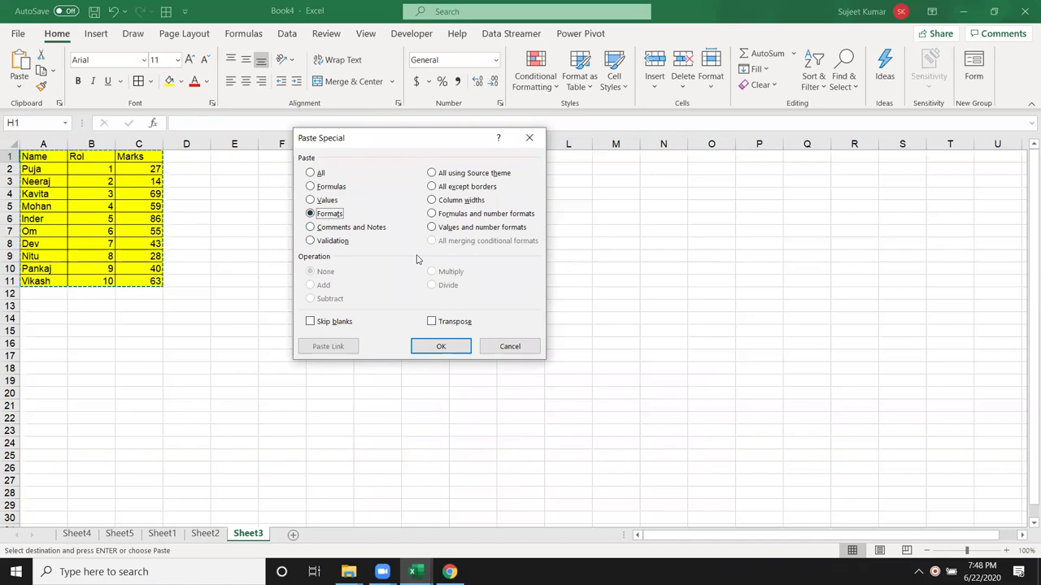
pyautogui.click(466, 351)
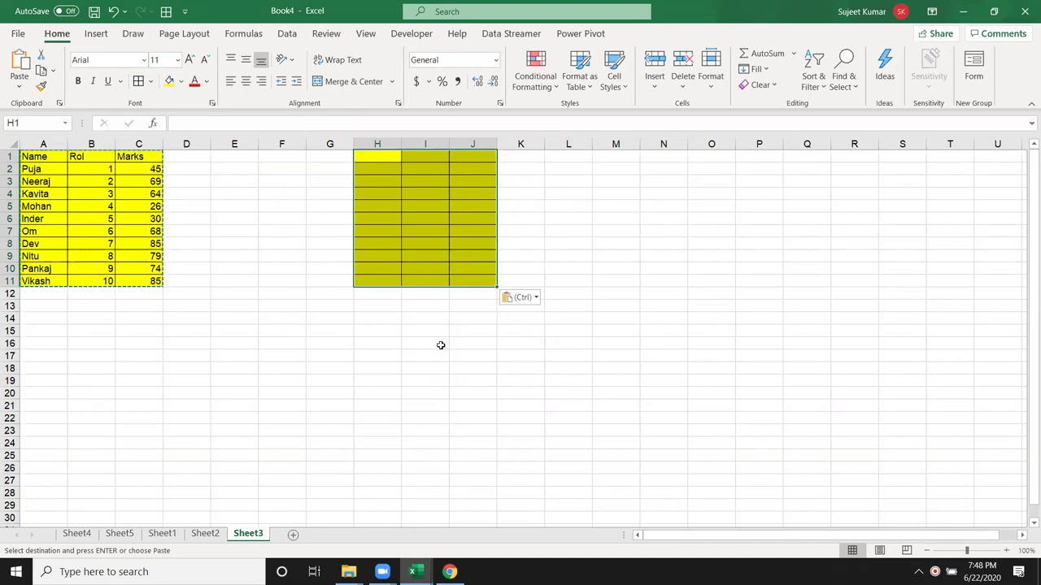
# Clear the pasted formatting from columns H through J.
pyautogui.click(236, 218)
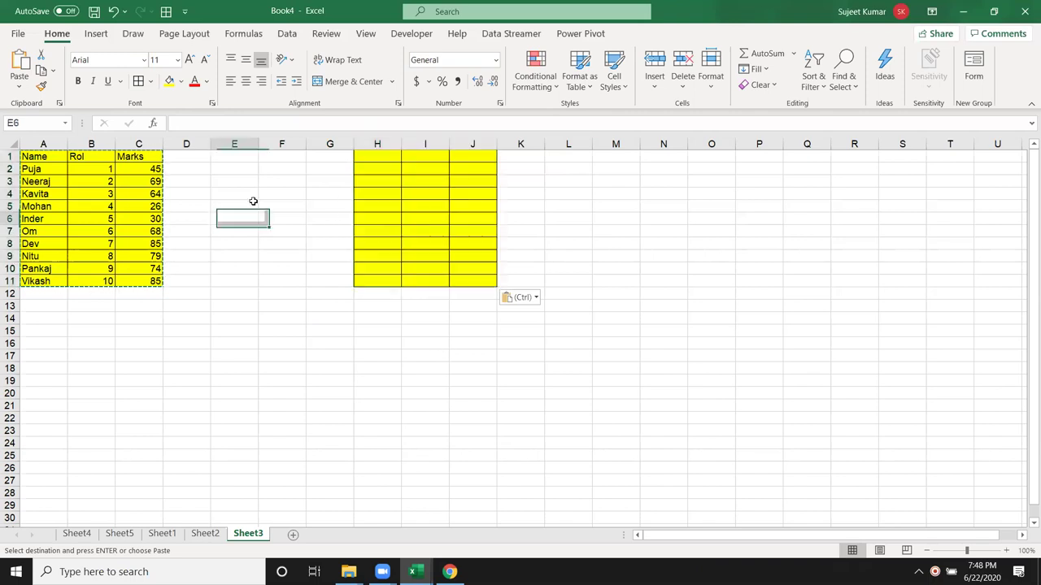
pyautogui.moveTo(357, 145); pyautogui.dragTo(481, 136)
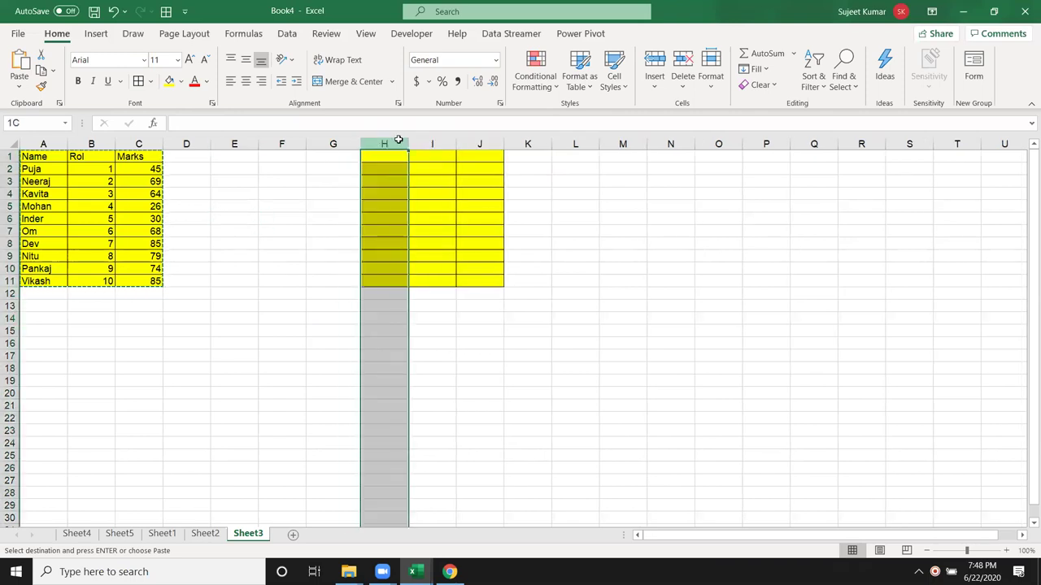
pyautogui.press('Delete')
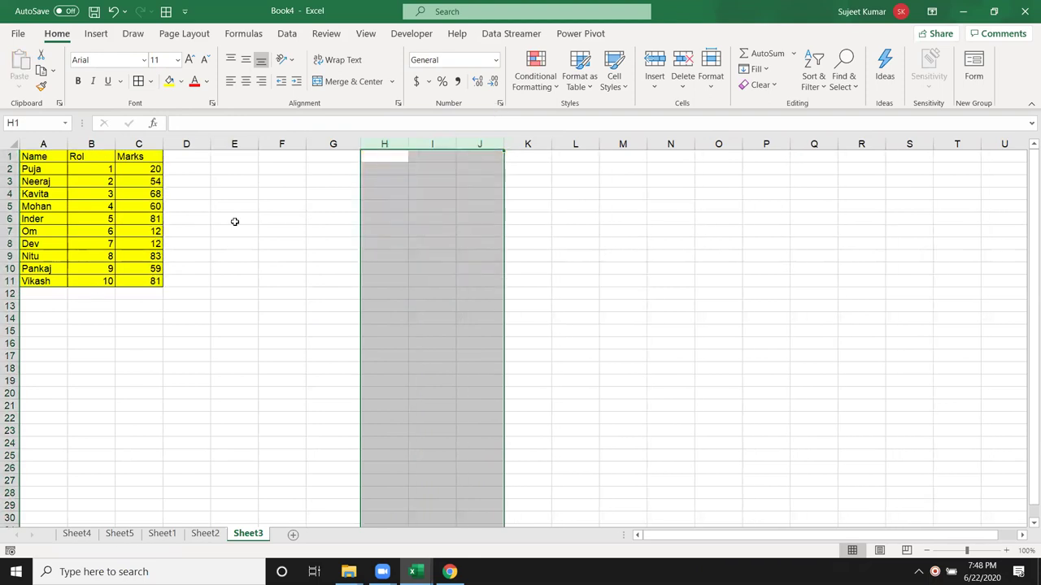
pyautogui.click(234, 219)
pyautogui.click(140, 155)
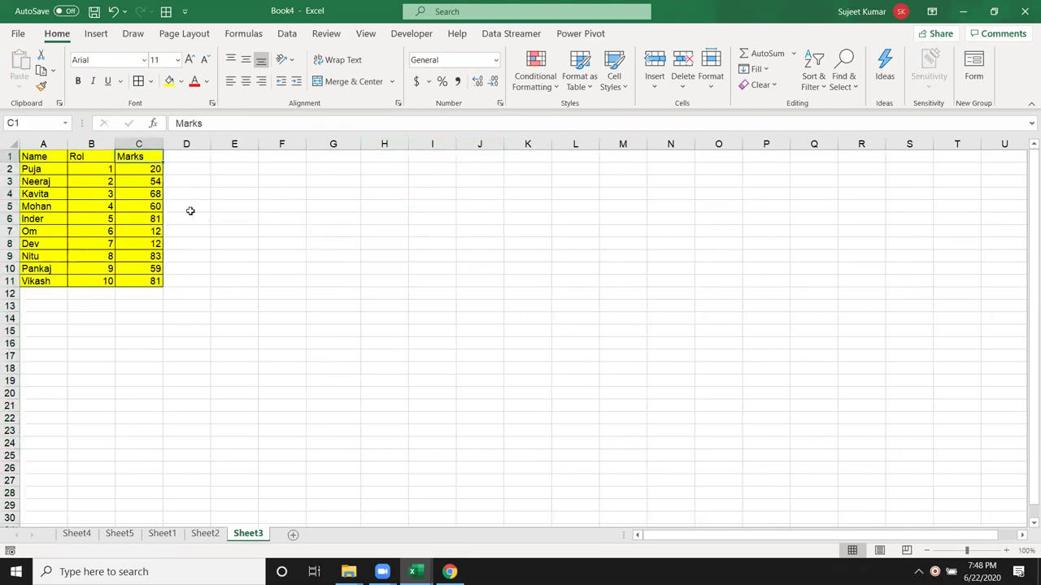
pyautogui.click(207, 172)
# Add and post a new comment 'This is a Final Marks' on Marks header C1.
pyautogui.rightClick(155, 159)
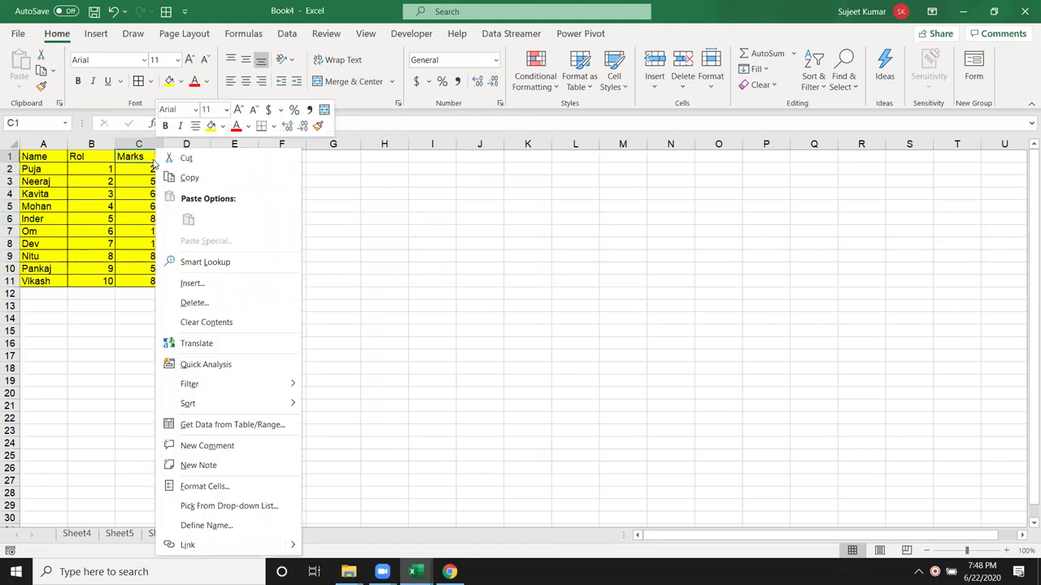
pyautogui.click(220, 445)
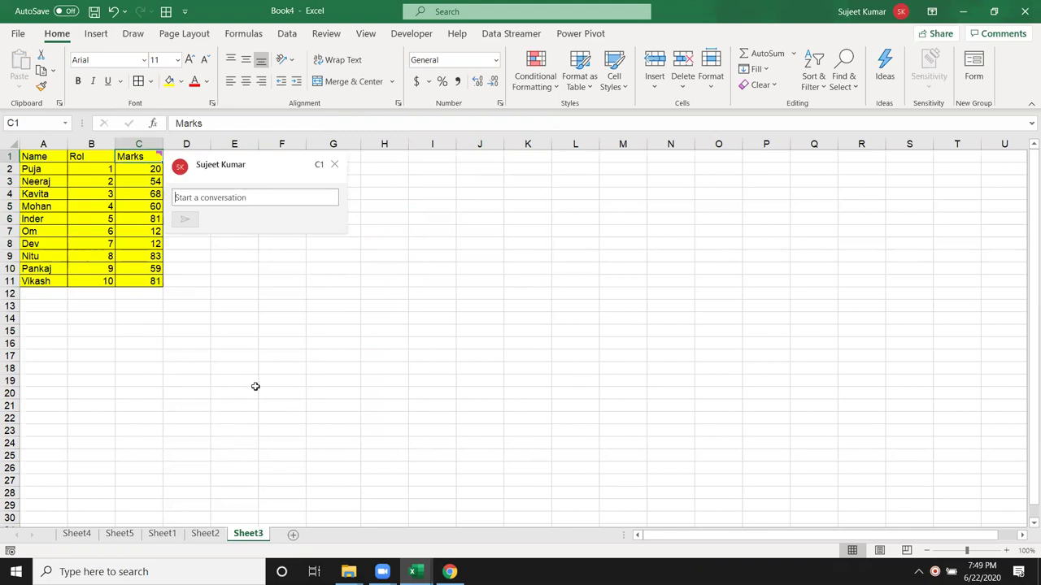
pyautogui.write('This isa')
pyautogui.press('BackSpace')
pyautogui.write('a ')
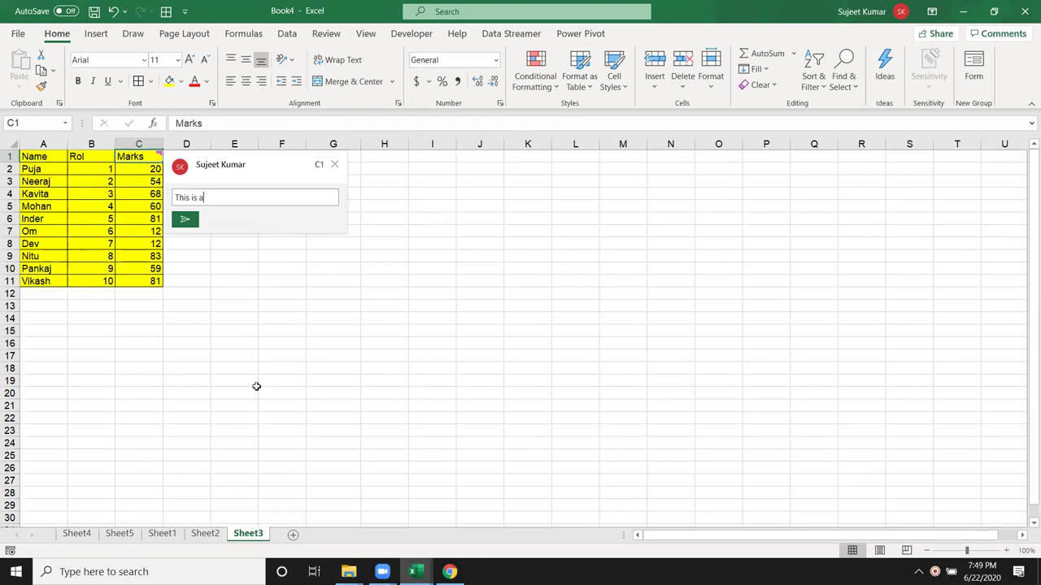
pyautogui.write('Final ')
pyautogui.write('Marks')
pyautogui.click(187, 221)
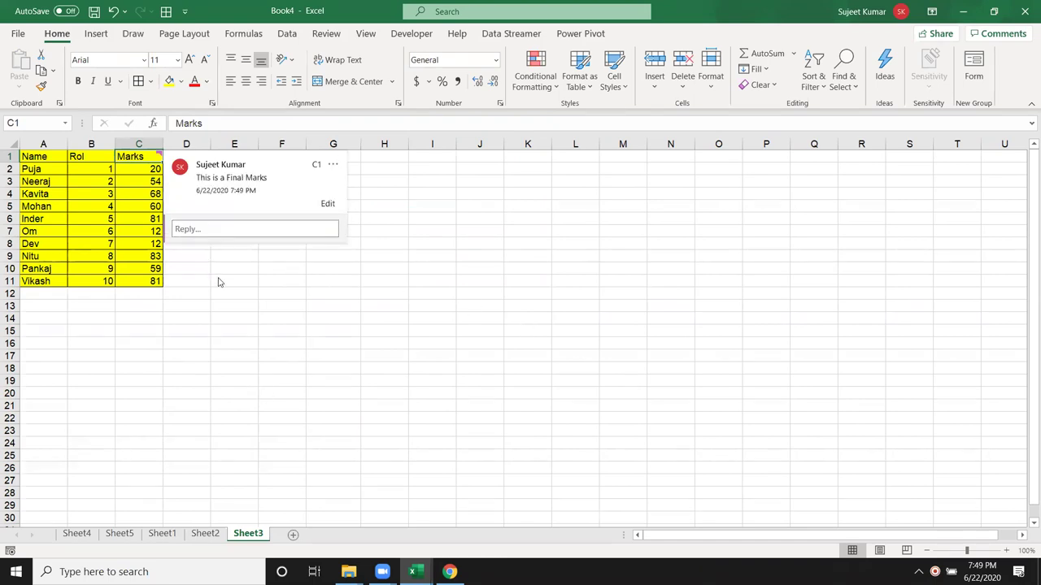
pyautogui.click(246, 298)
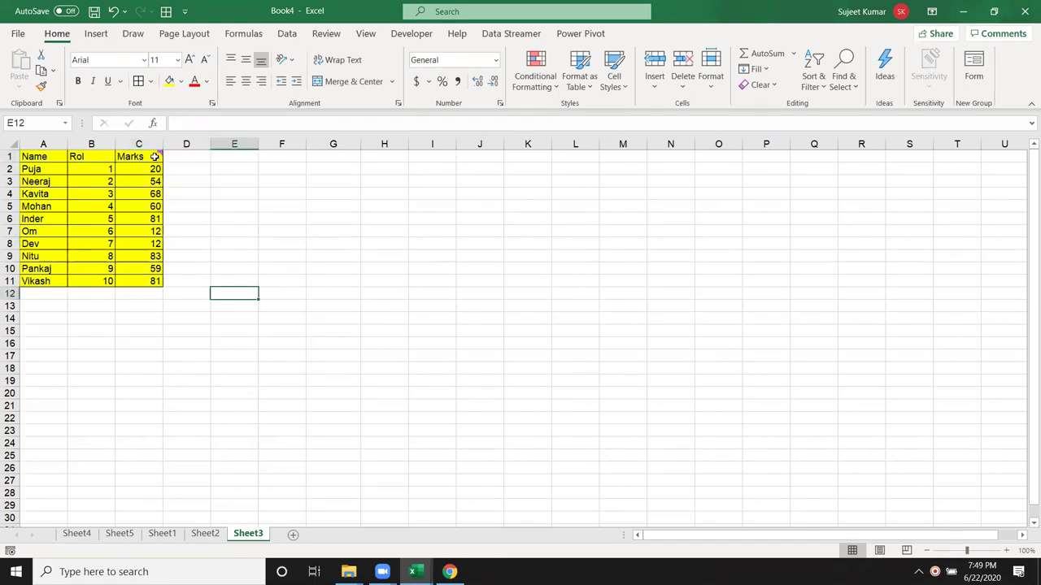
# Select and copy the Marks header cell C1 with its comment.
pyautogui.moveTo(153, 155)
pyautogui.rightClick(134, 162)
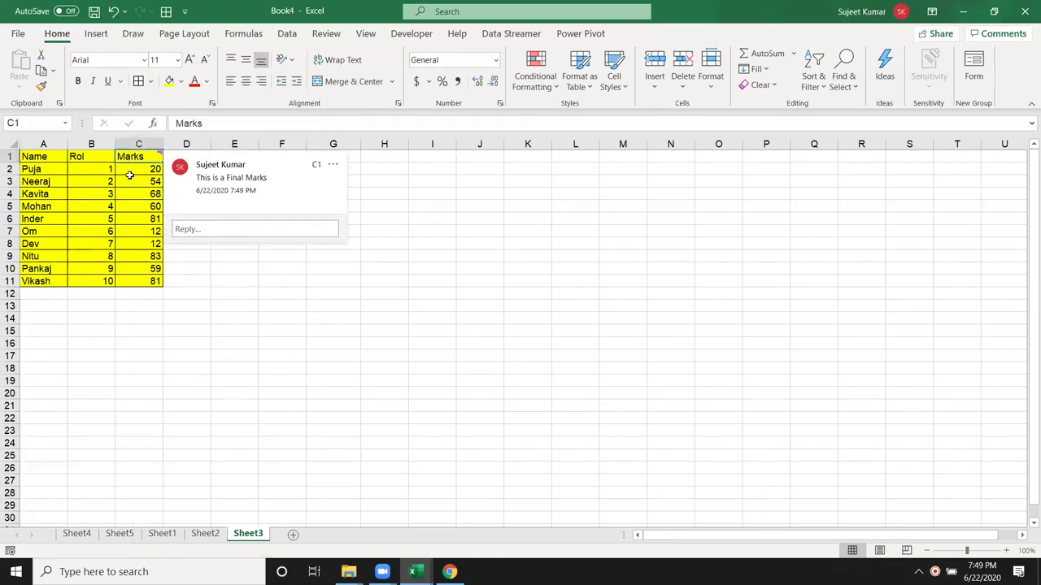
pyautogui.click(157, 276)
pyautogui.click(214, 218)
pyautogui.click(138, 164)
pyautogui.click(138, 156)
pyautogui.hotkey('ctrl', 'c')
# Paste Special only Comments and Notes from C1 into J2:J11.
pyautogui.moveTo(496, 171); pyautogui.dragTo(493, 281)
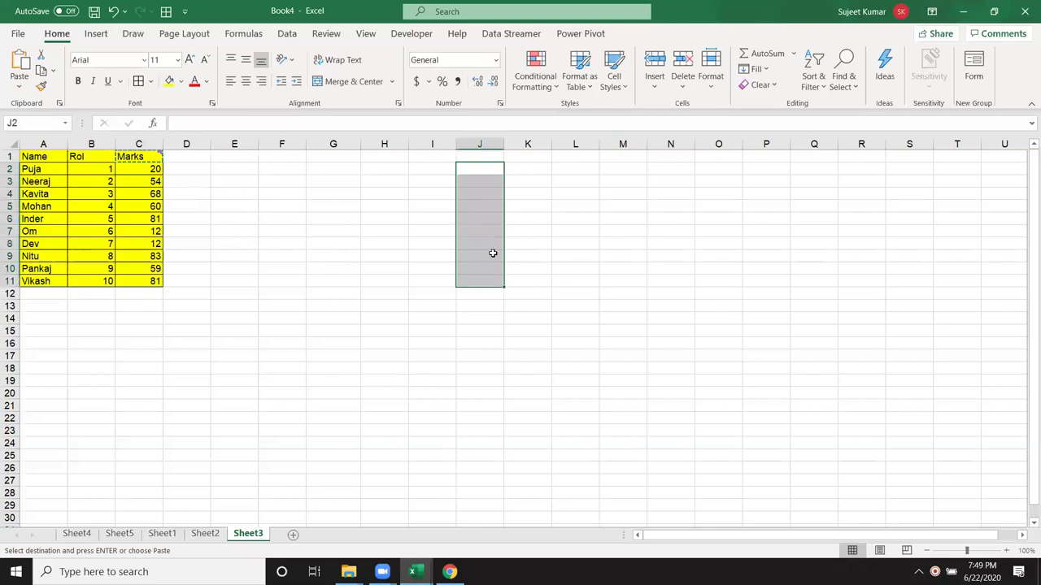
pyautogui.rightClick(493, 253)
pyautogui.click(546, 262)
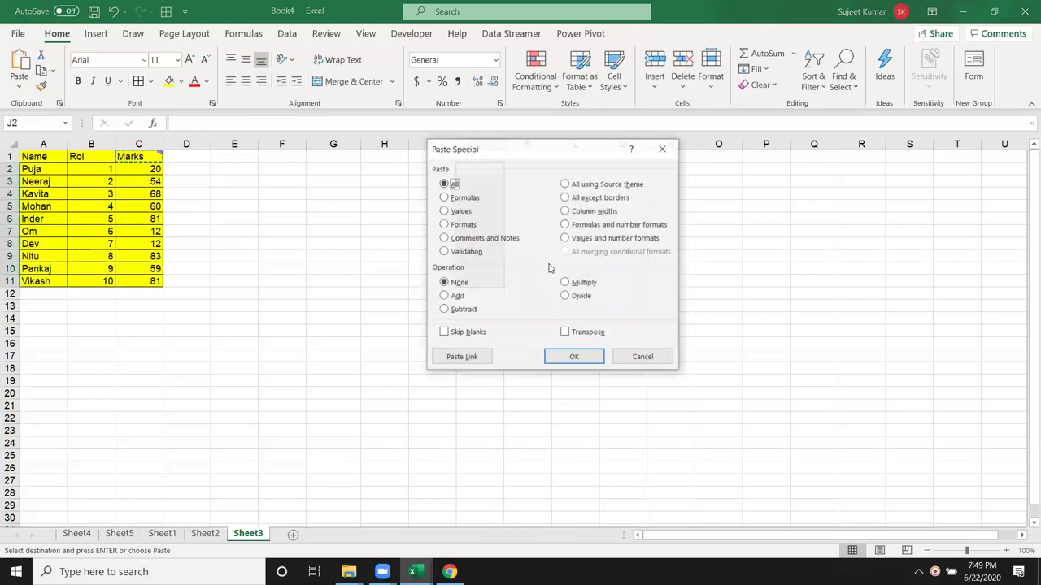
pyautogui.click(480, 239)
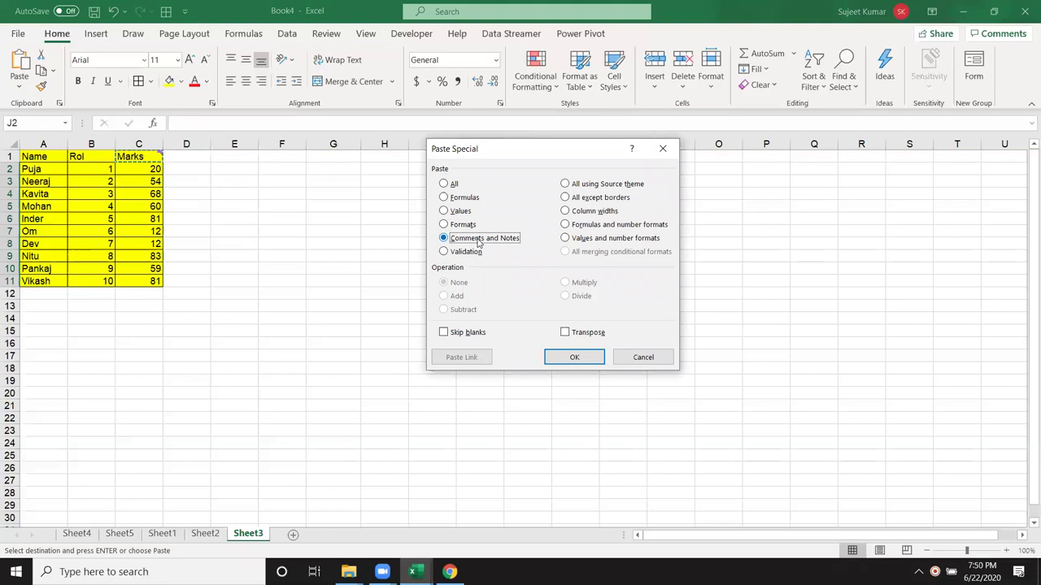
pyautogui.click(571, 363)
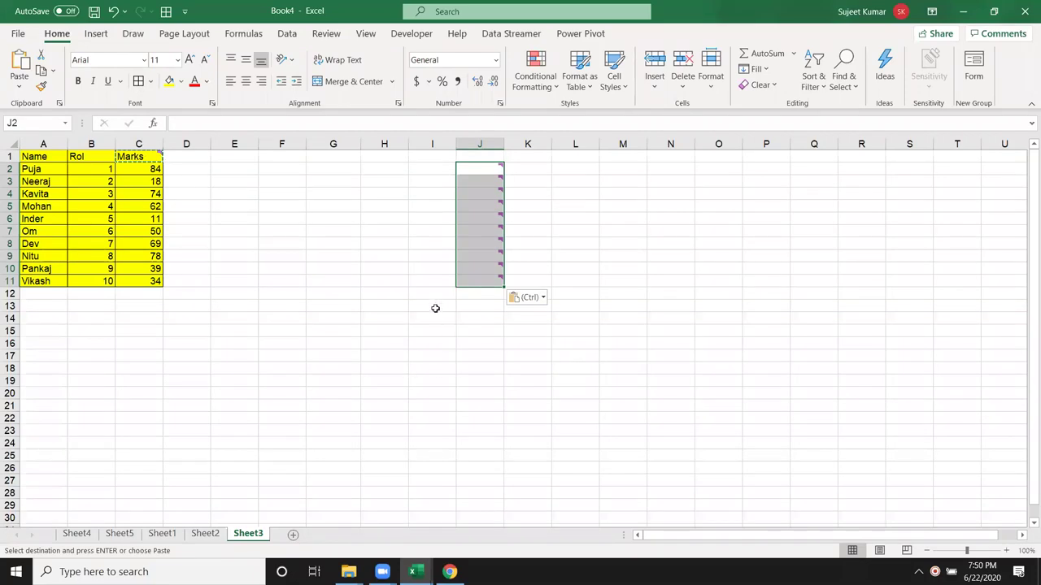
pyautogui.click(481, 143)
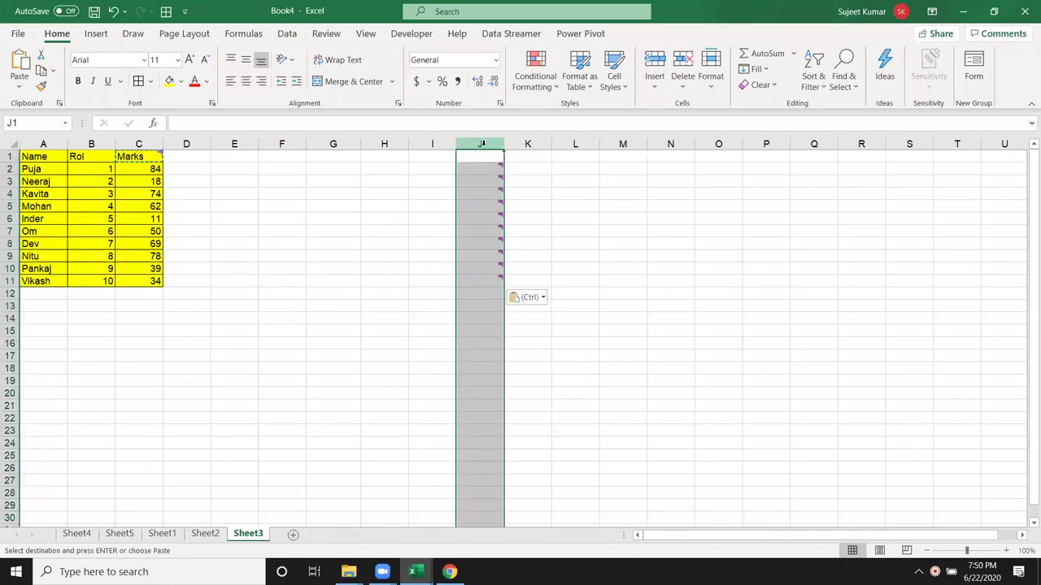
# Undo the pasted comments in column J and copy the table A1:C11.
pyautogui.hotkey('ctrl', 'z')
pyautogui.click(343, 205)
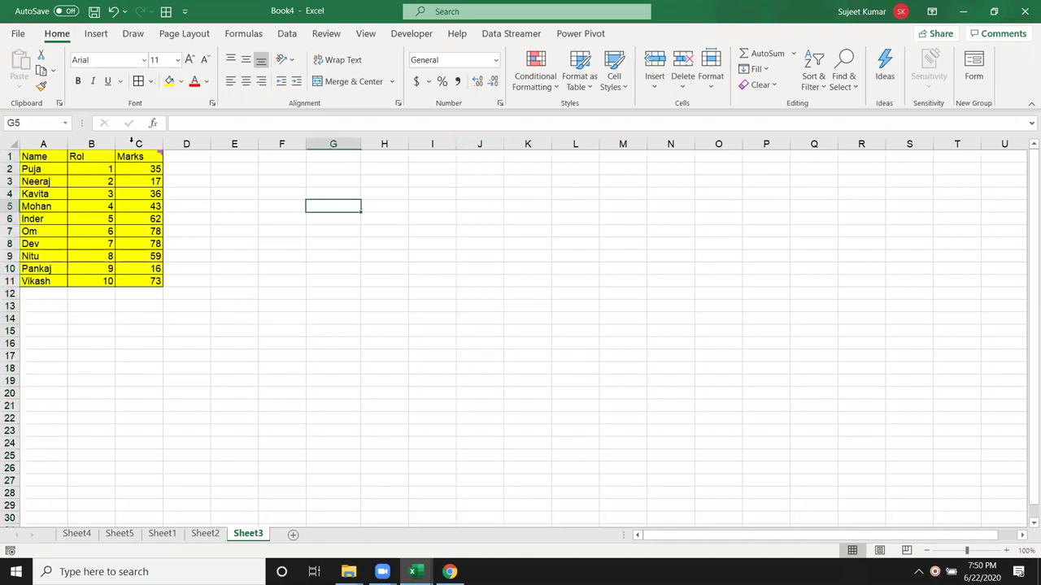
pyautogui.moveTo(58, 160); pyautogui.dragTo(154, 281)
pyautogui.hotkey('ctrl', 'c')
# Paste the table into F1 using All except borders, then switch to Chrome.
pyautogui.rightClick(300, 161)
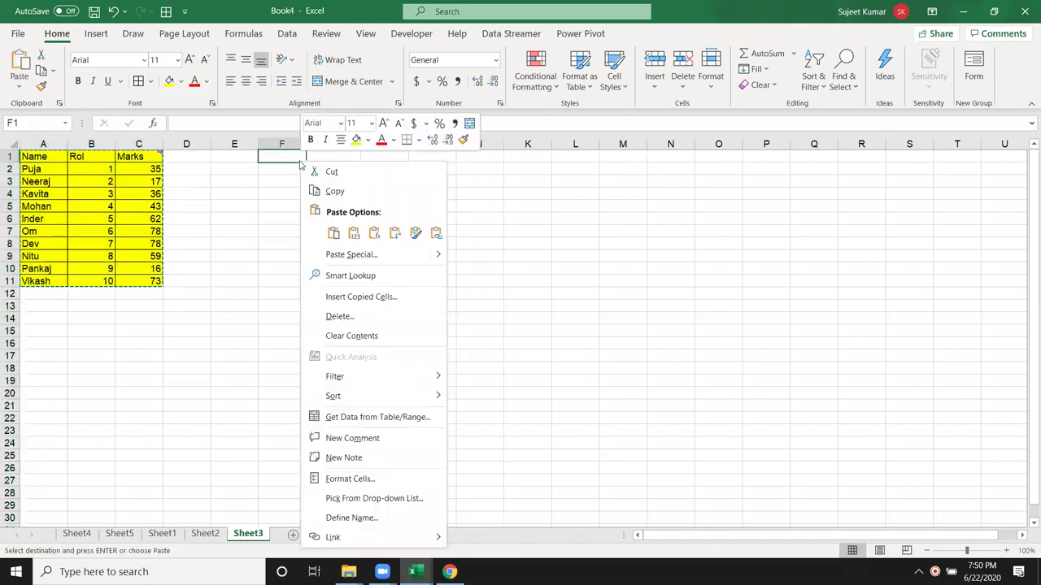
pyautogui.click(351, 255)
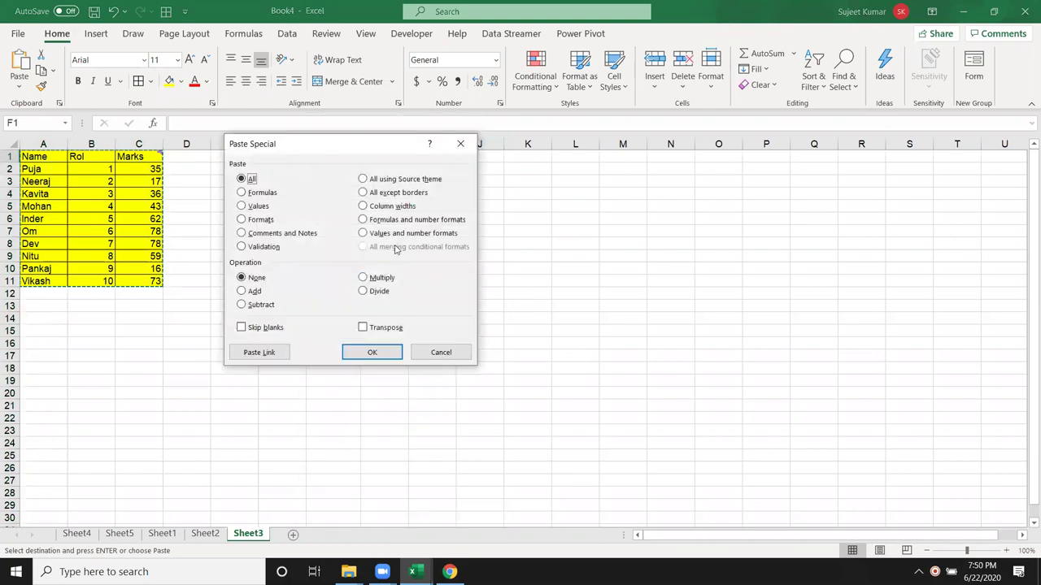
pyautogui.click(377, 196)
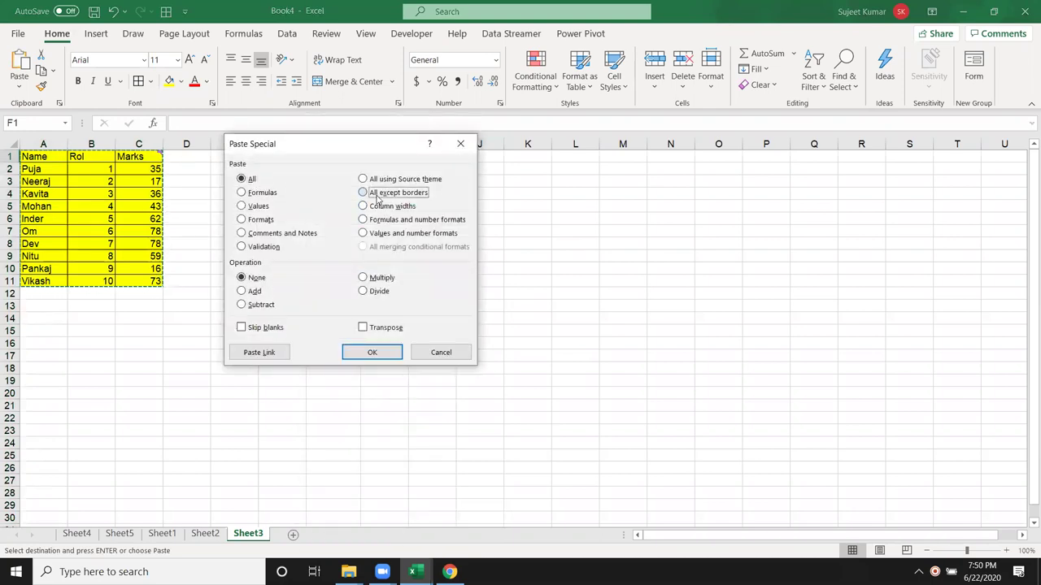
pyautogui.click(372, 352)
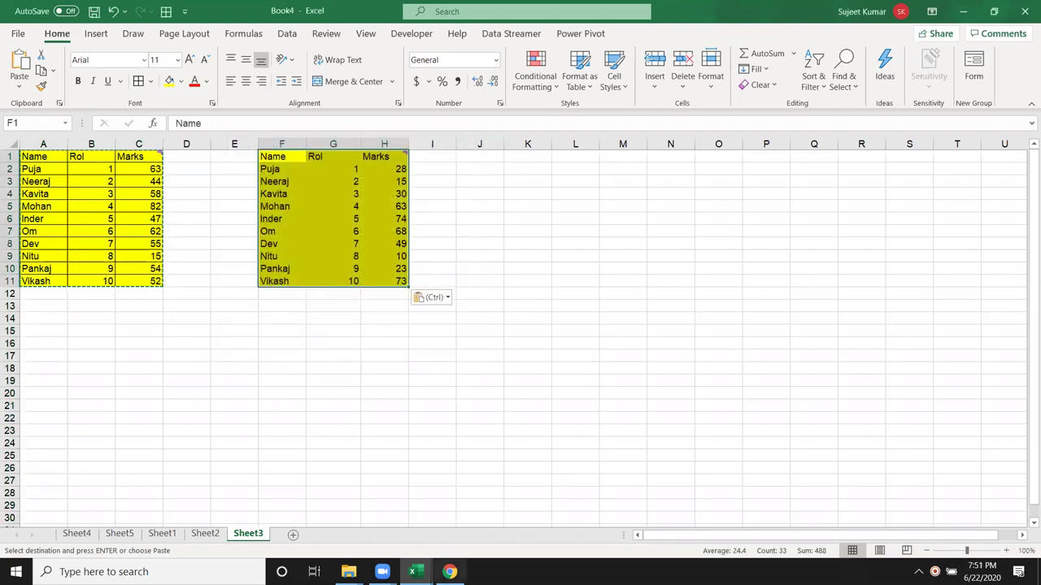
pyautogui.click(449, 572)
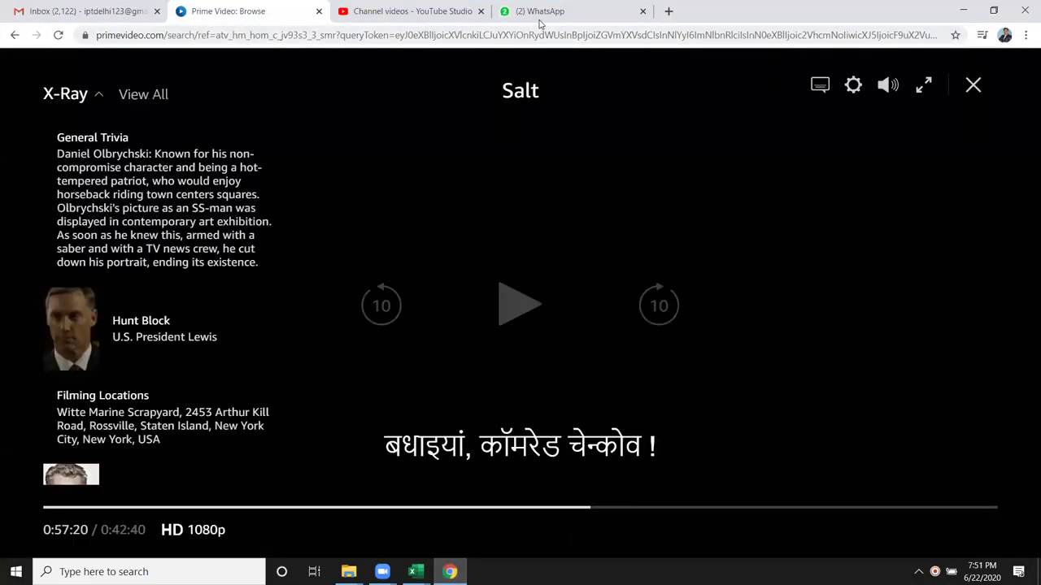
# Close the WhatsApp tab in Chrome and bring the Book4 Excel workbook back to front.
pyautogui.click(539, 18)
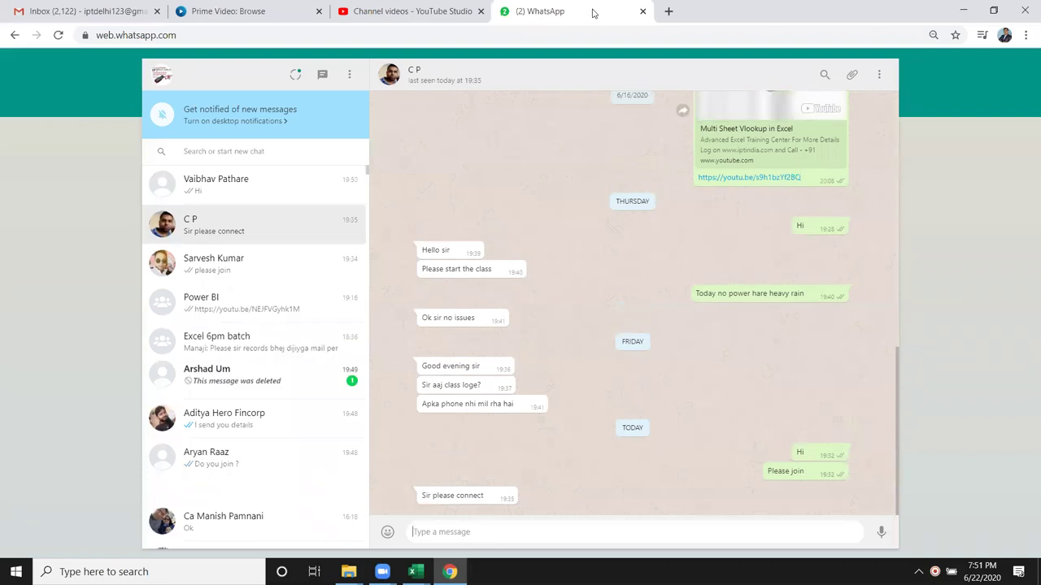
pyautogui.click(641, 12)
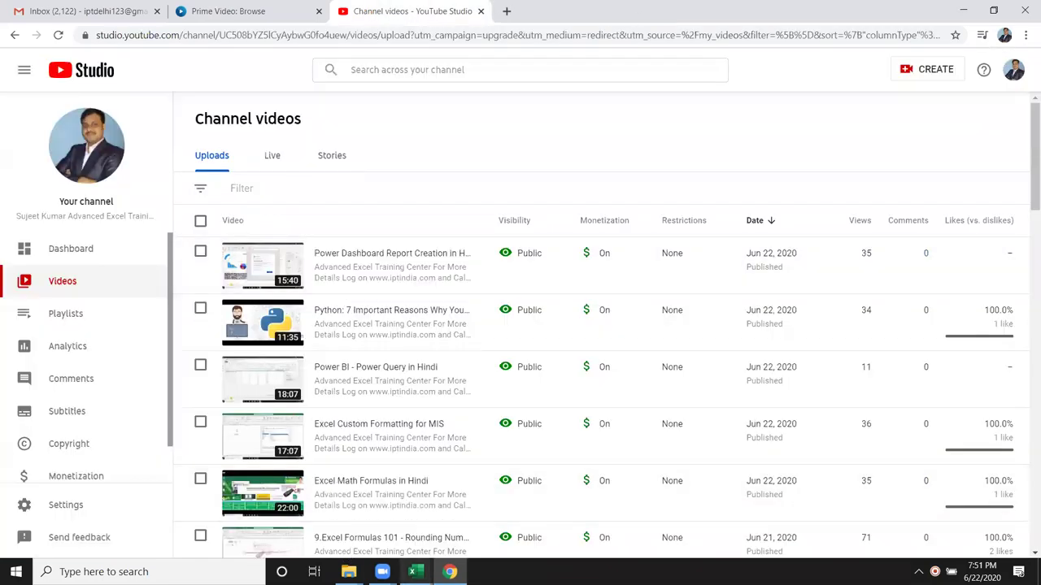
pyautogui.moveTo(413, 572)
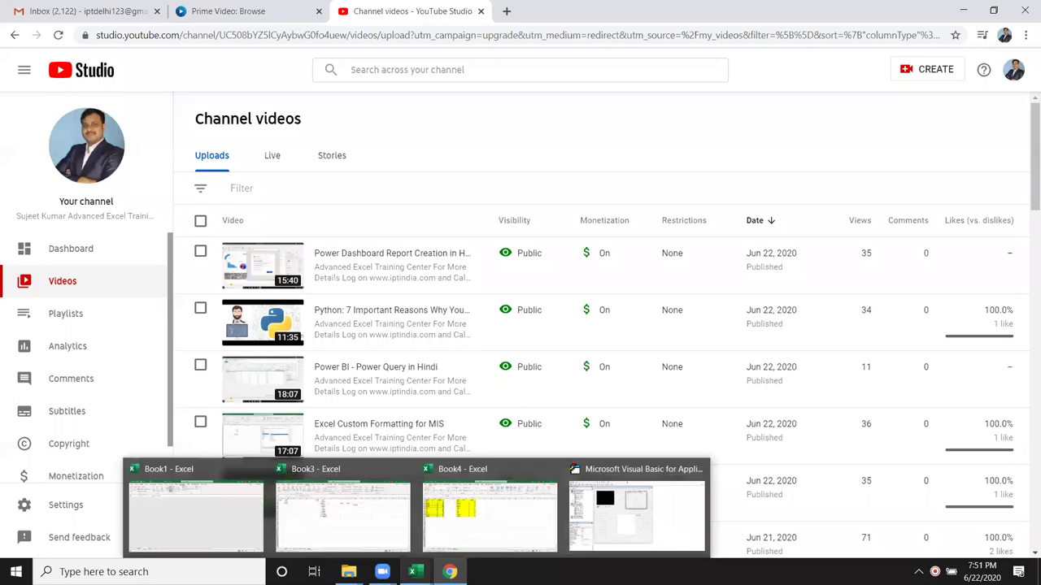
pyautogui.click(513, 531)
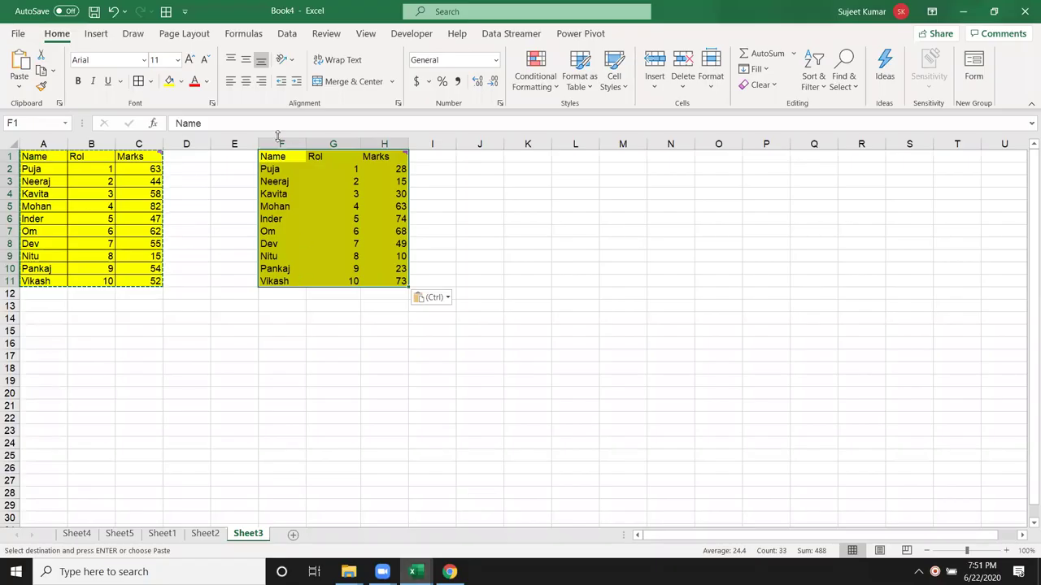
# Clear the borderless table copy from columns F:H.
pyautogui.moveTo(278, 138); pyautogui.dragTo(392, 142)
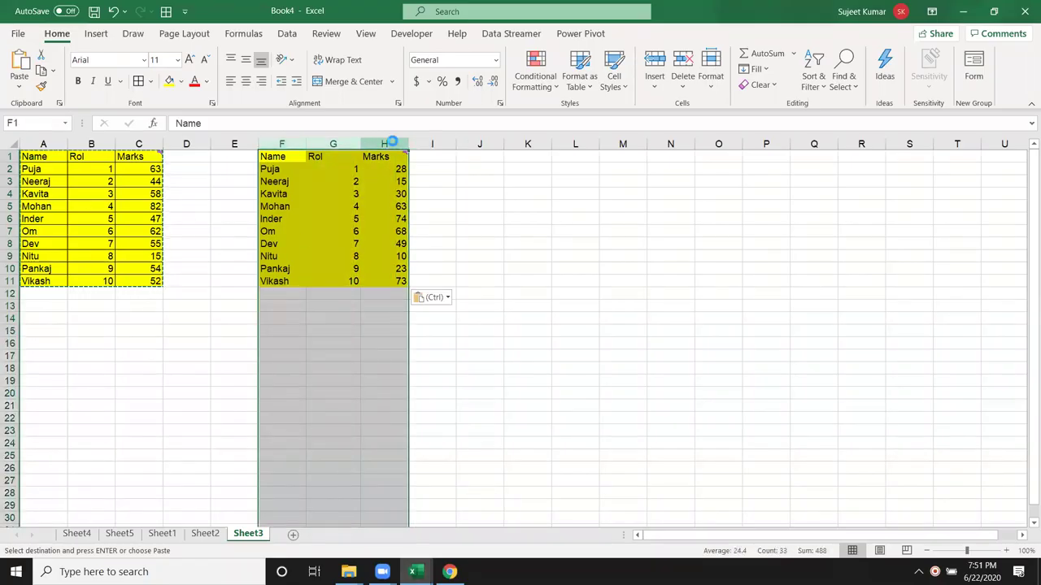
pyautogui.press('Delete')
pyautogui.click(241, 206)
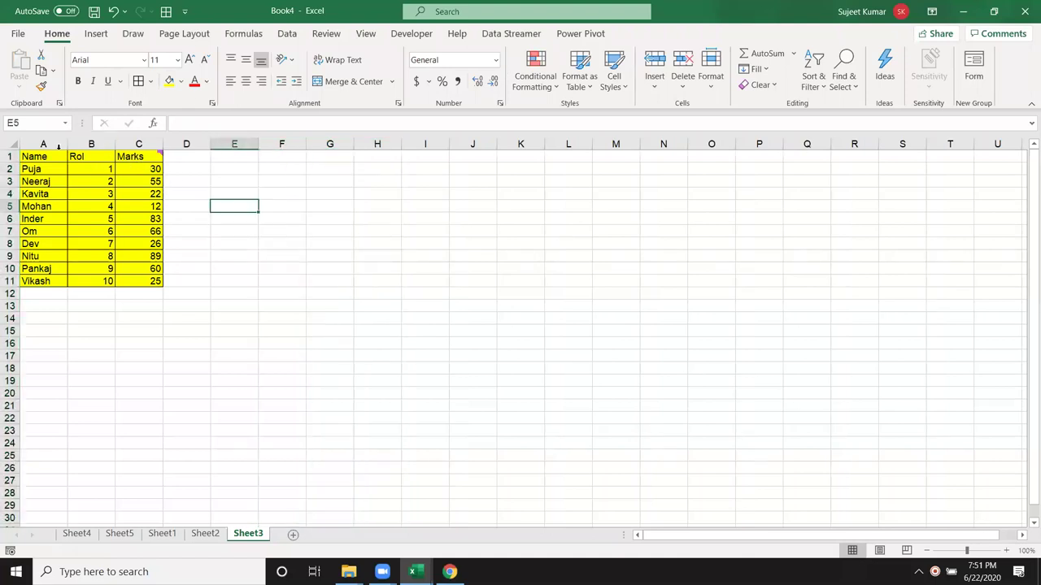
# Autofit columns A:C to the Name, Rol and Marks contents, then select A1:C11.
pyautogui.moveTo(58, 145); pyautogui.dragTo(145, 144)
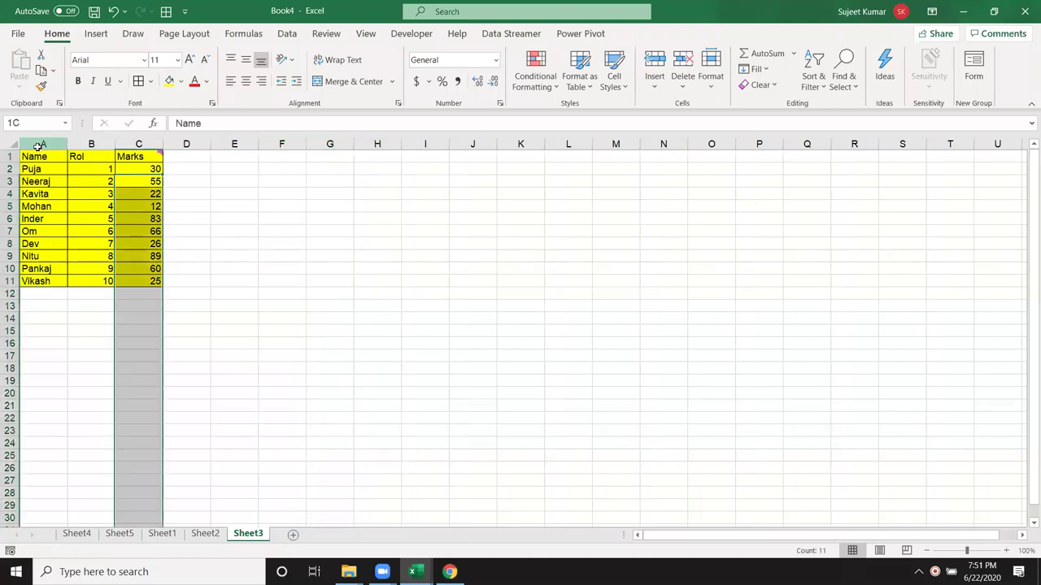
pyautogui.doubleClick(163, 144)
pyautogui.click(90, 193)
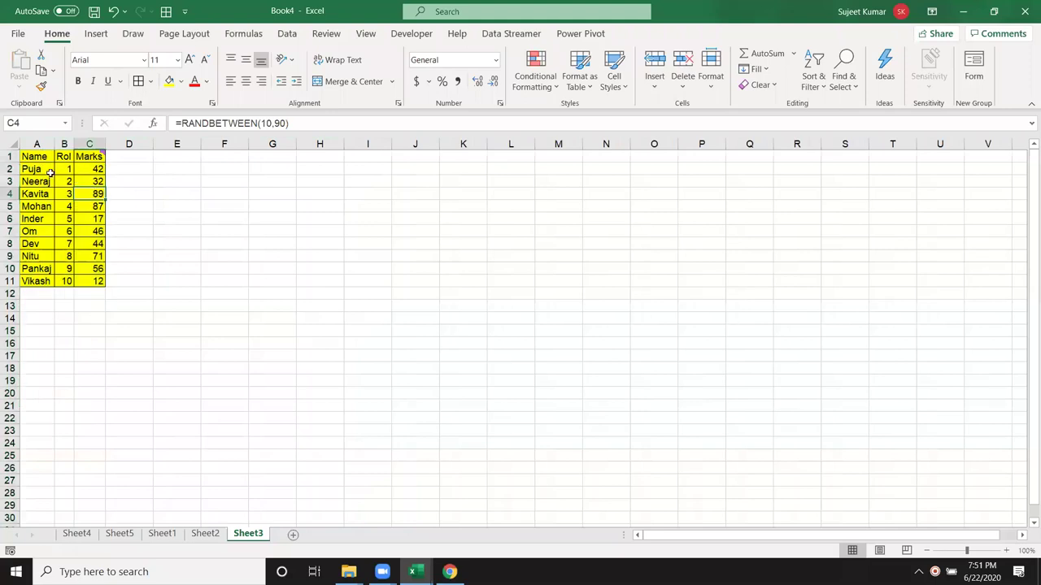
pyautogui.moveTo(32, 156); pyautogui.dragTo(93, 281)
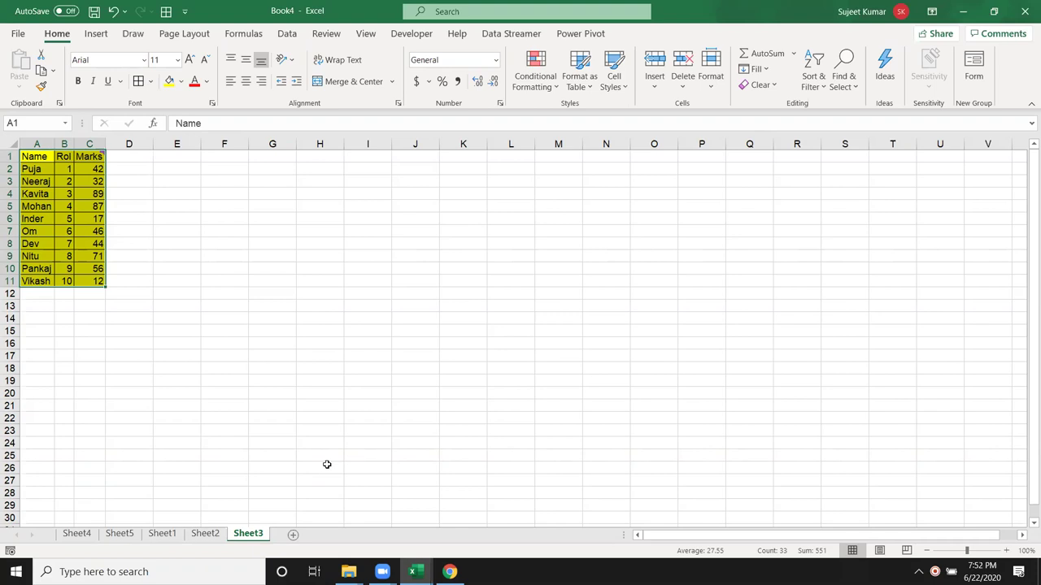
# Copy the student table A1:C11 and Paste Special it with All into I1.
pyautogui.rightClick(82, 199)
pyautogui.click(135, 160)
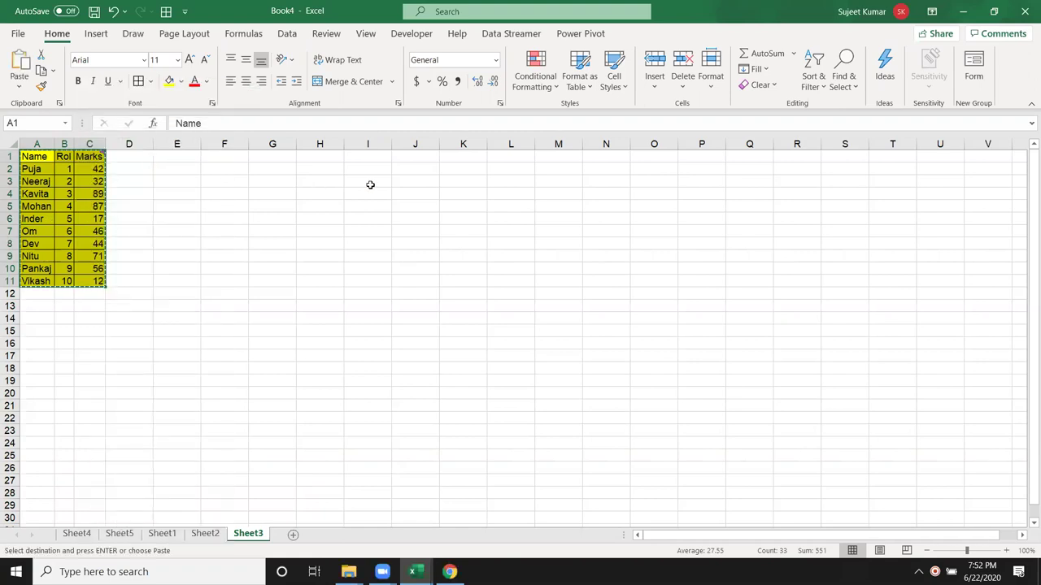
pyautogui.click(370, 157)
pyautogui.rightClick(370, 157)
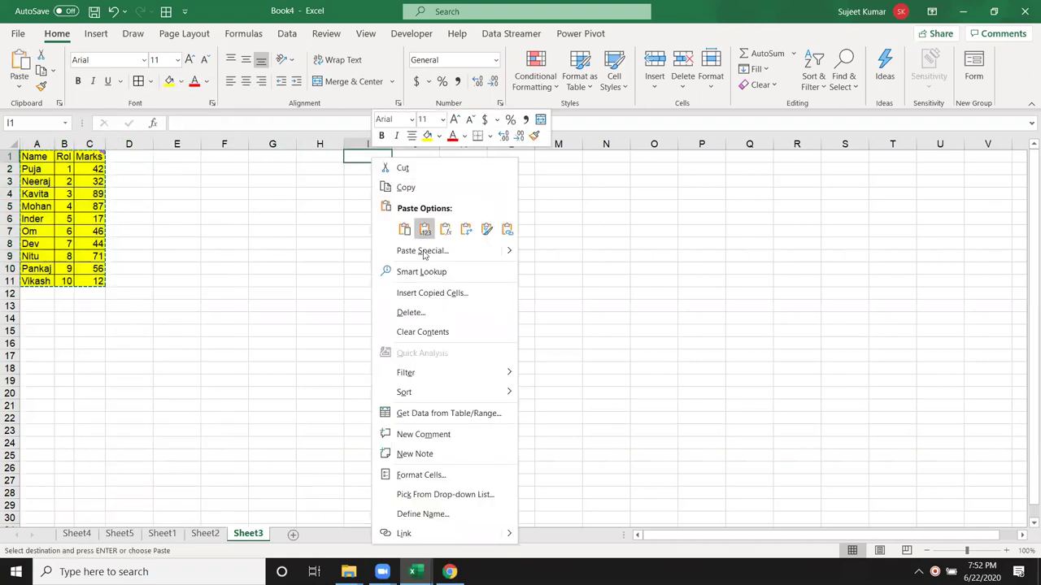
pyautogui.click(411, 242)
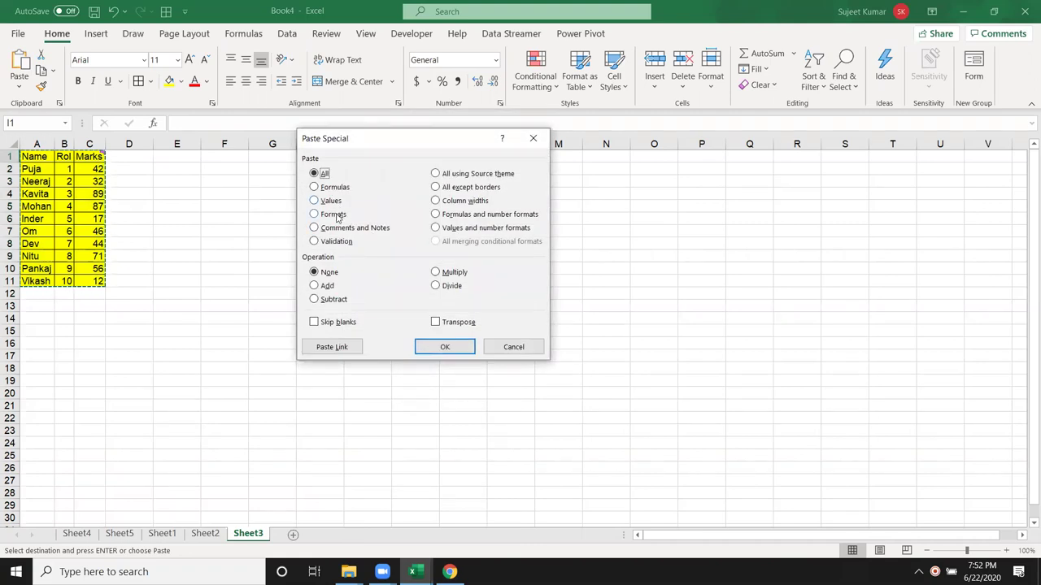
pyautogui.click(446, 345)
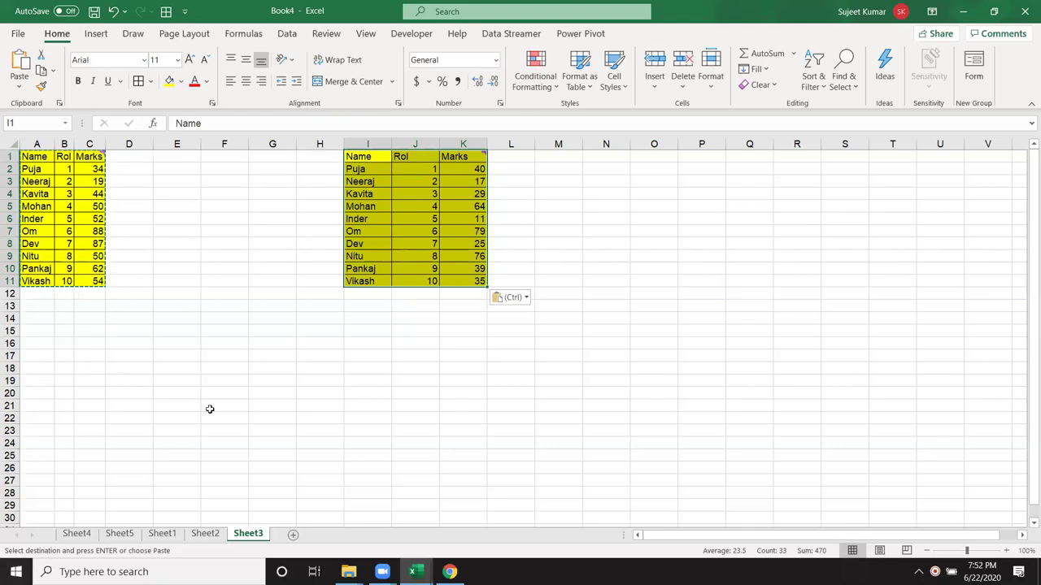
# Paste Special only the original column widths onto the I:K copy.
pyautogui.rightClick(421, 192)
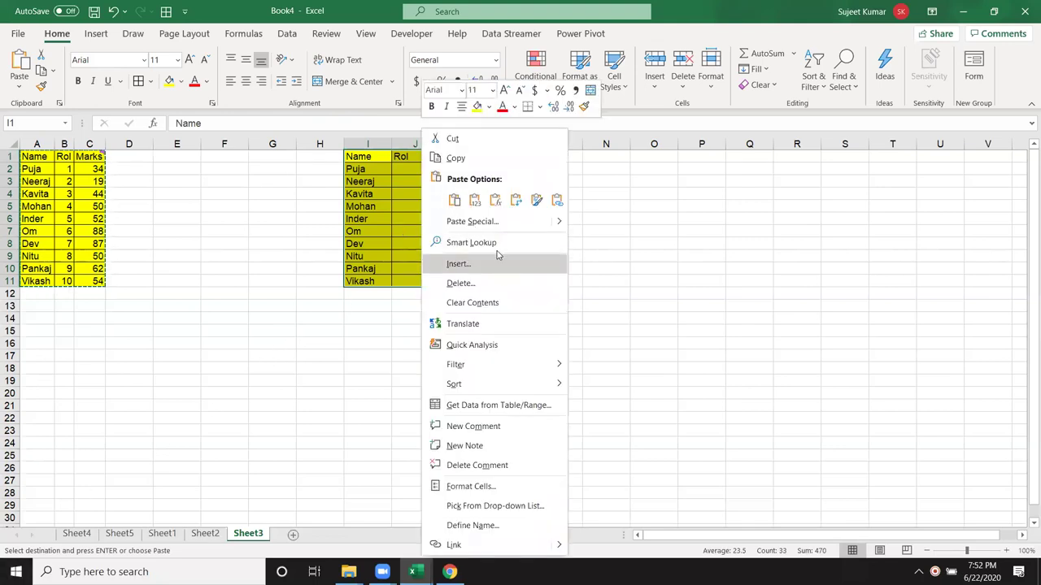
pyautogui.press('Escape')
pyautogui.hotkey('ctrl', 'alt', 'v')
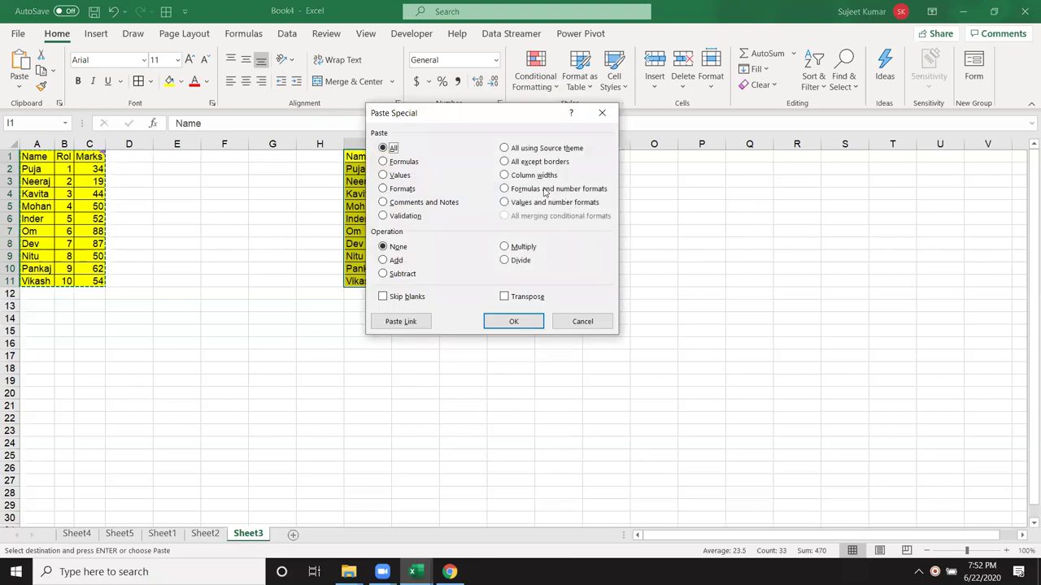
pyautogui.click(539, 176)
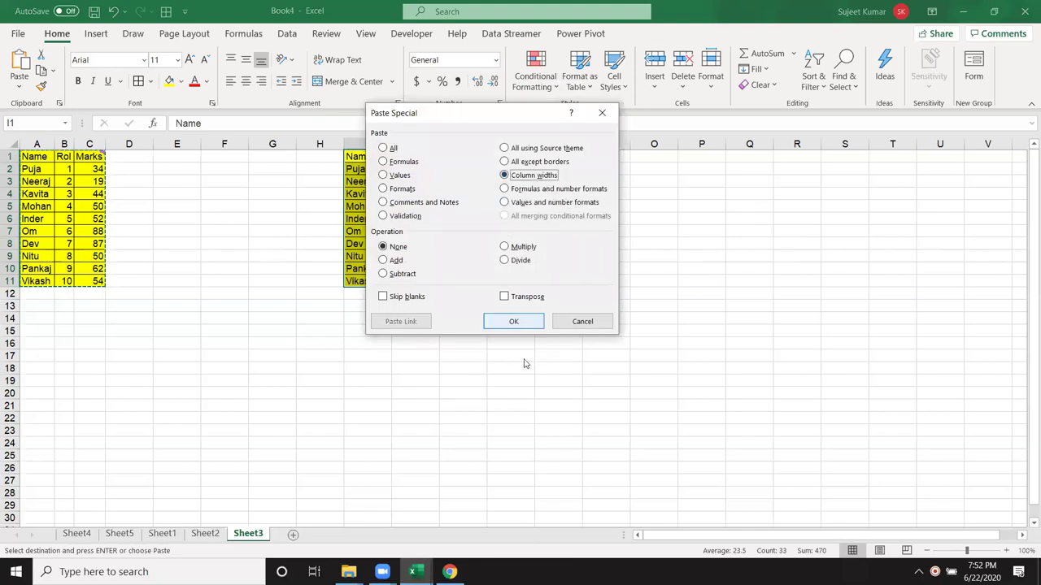
pyautogui.click(510, 324)
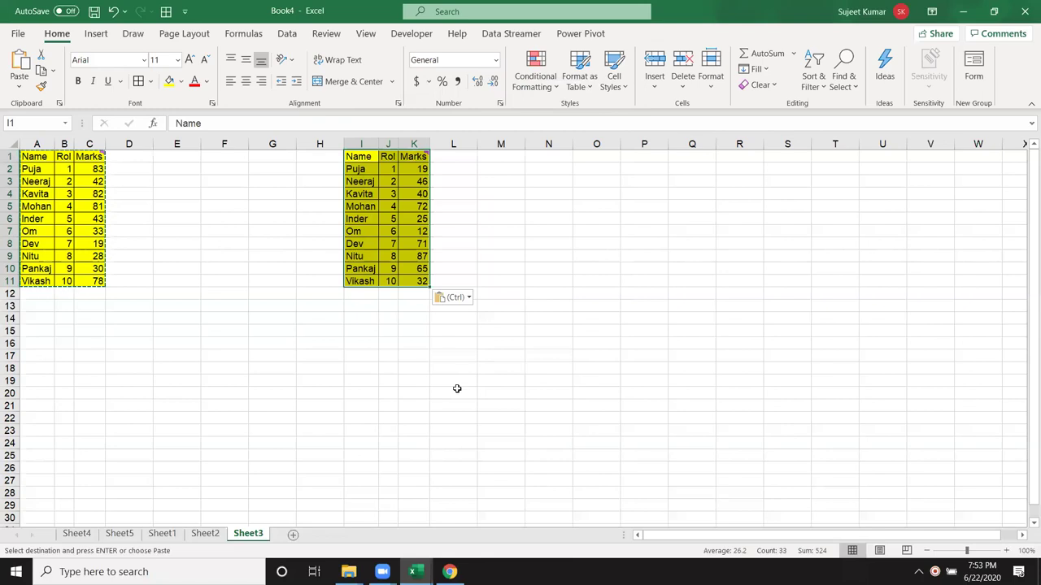
# Paste Special only the column widths onto M1, sizing columns M:O like the table.
pyautogui.click(502, 159)
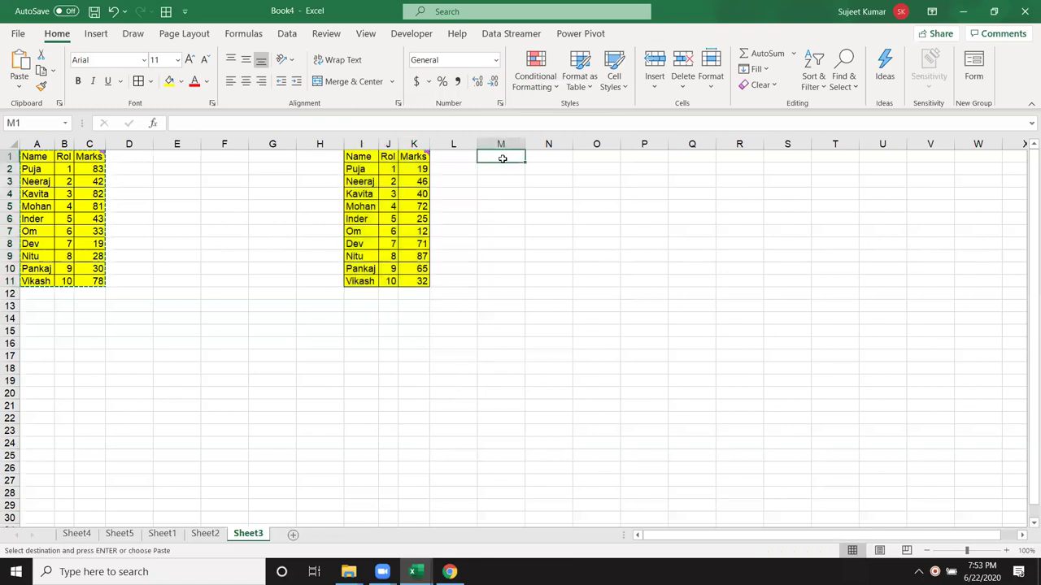
pyautogui.rightClick(502, 159)
pyautogui.click(555, 252)
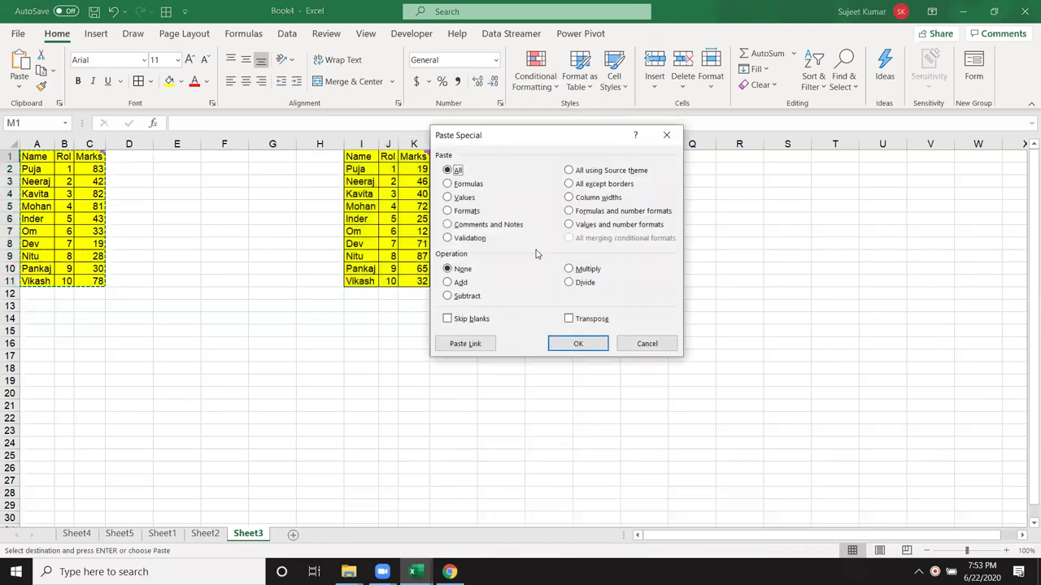
pyautogui.click(569, 198)
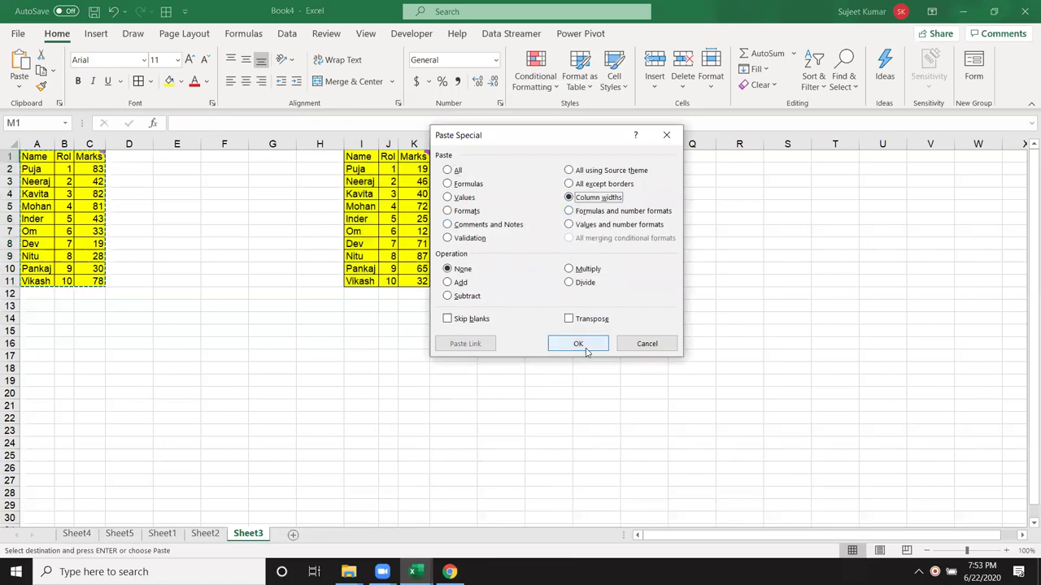
pyautogui.click(586, 351)
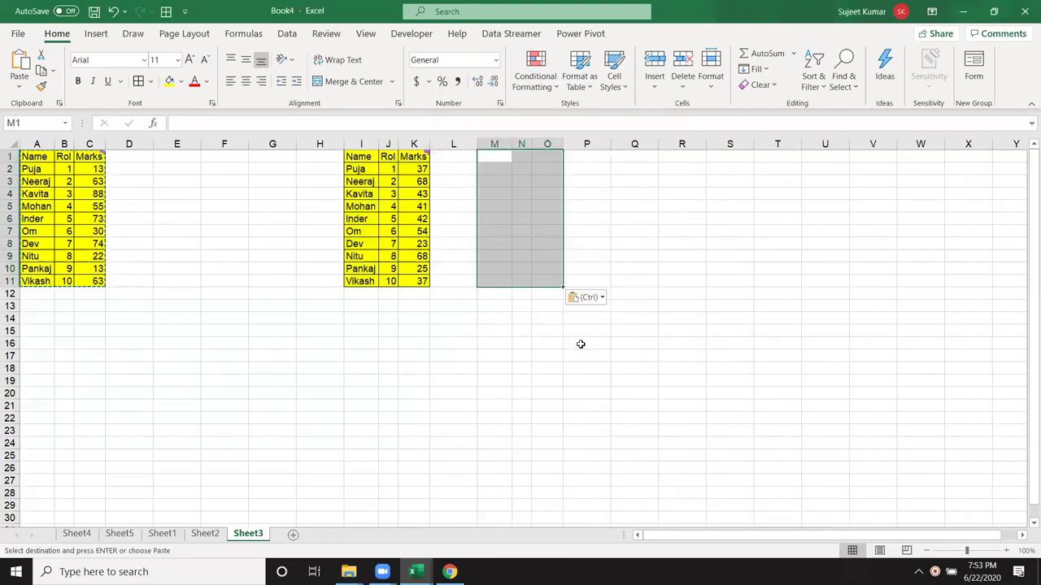
# Paste the table into Q1 with Keep Source Column Widths.
pyautogui.rightClick(639, 155)
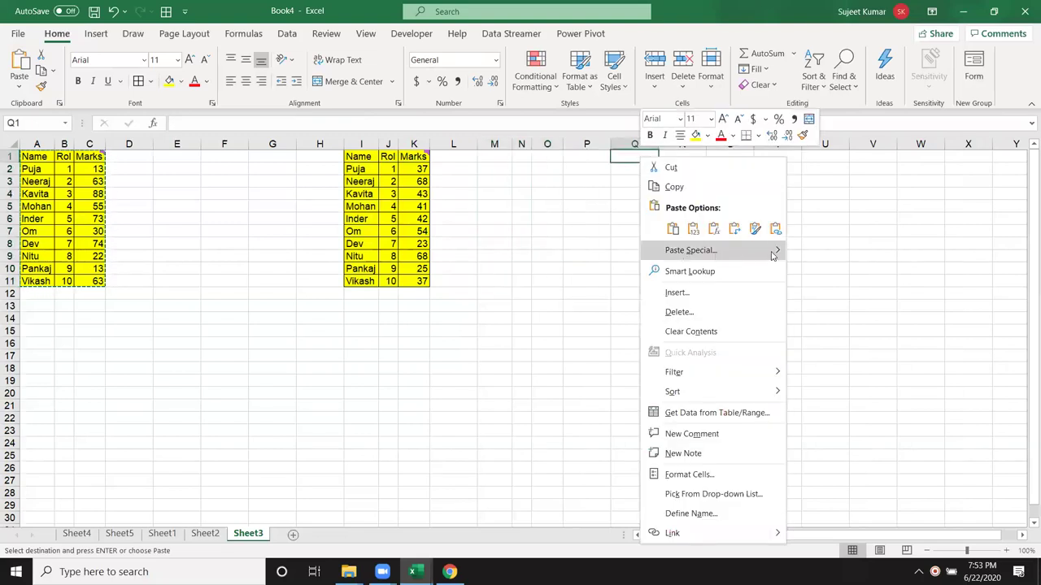
pyautogui.moveTo(776, 254)
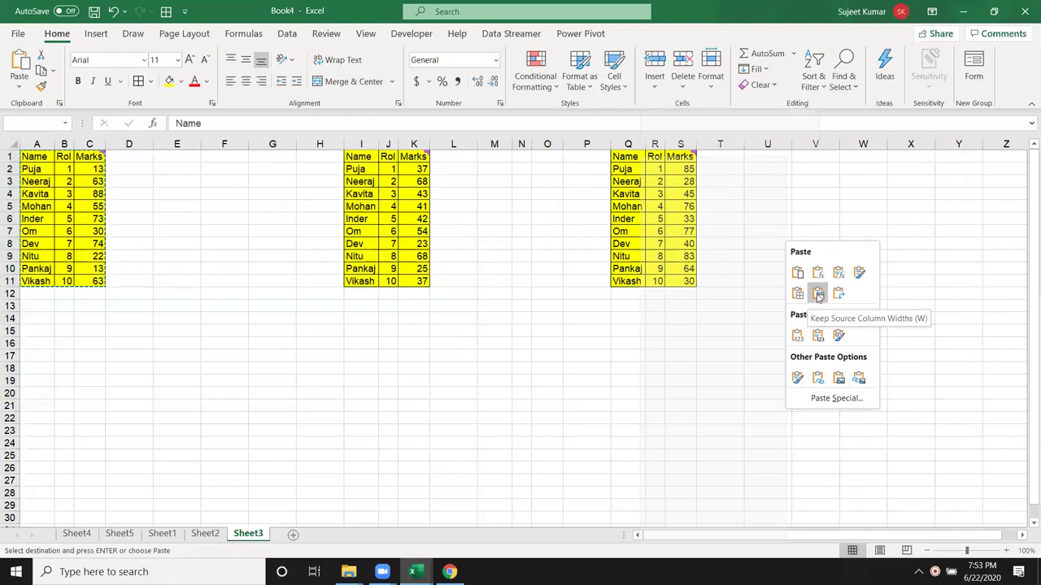
pyautogui.click(817, 297)
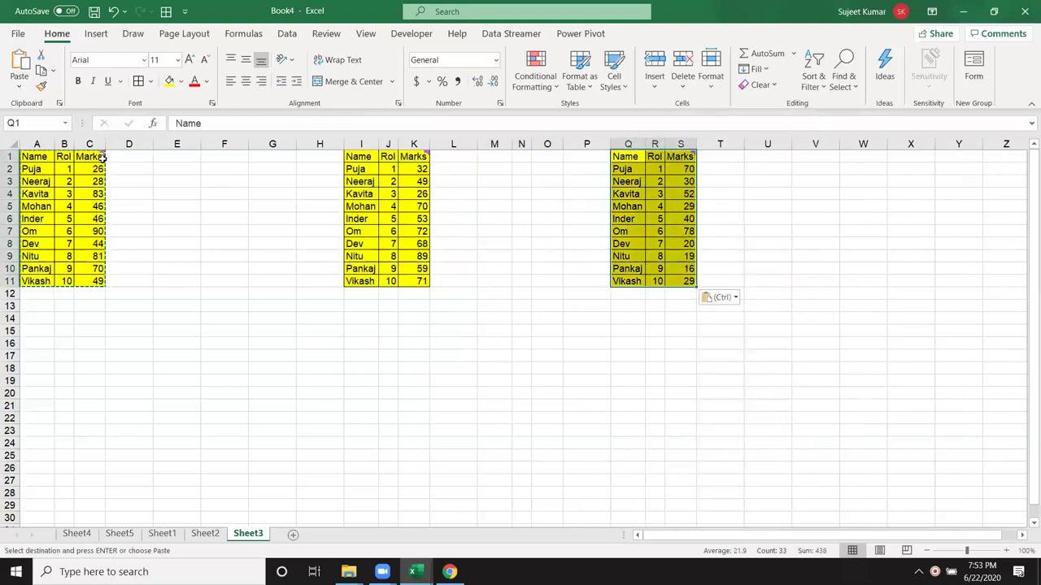
# Delete columns I through S to remove all pasted copies.
pyautogui.moveTo(359, 143); pyautogui.dragTo(658, 134)
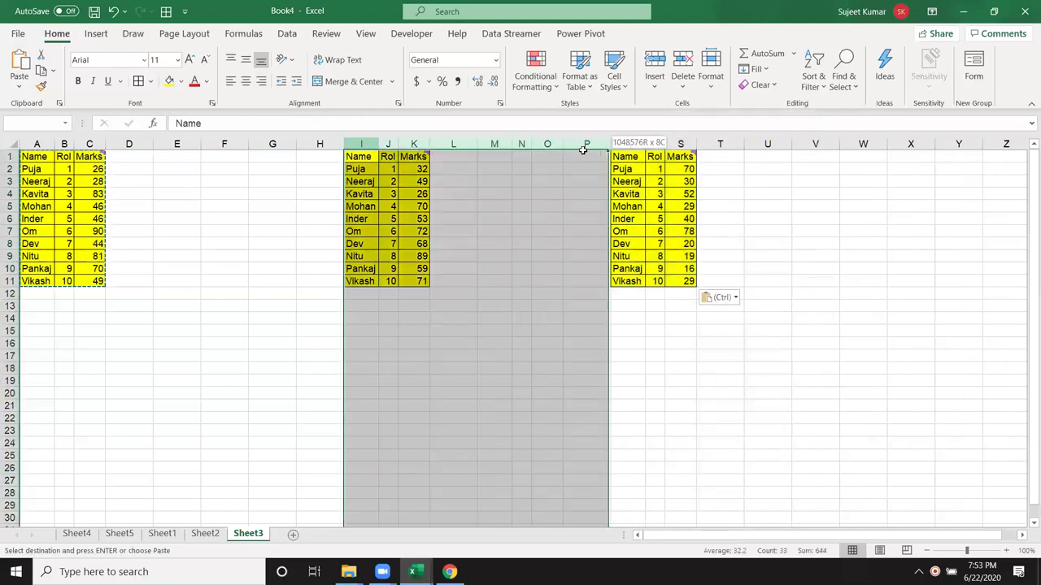
pyautogui.hotkey('ctrl', '-')
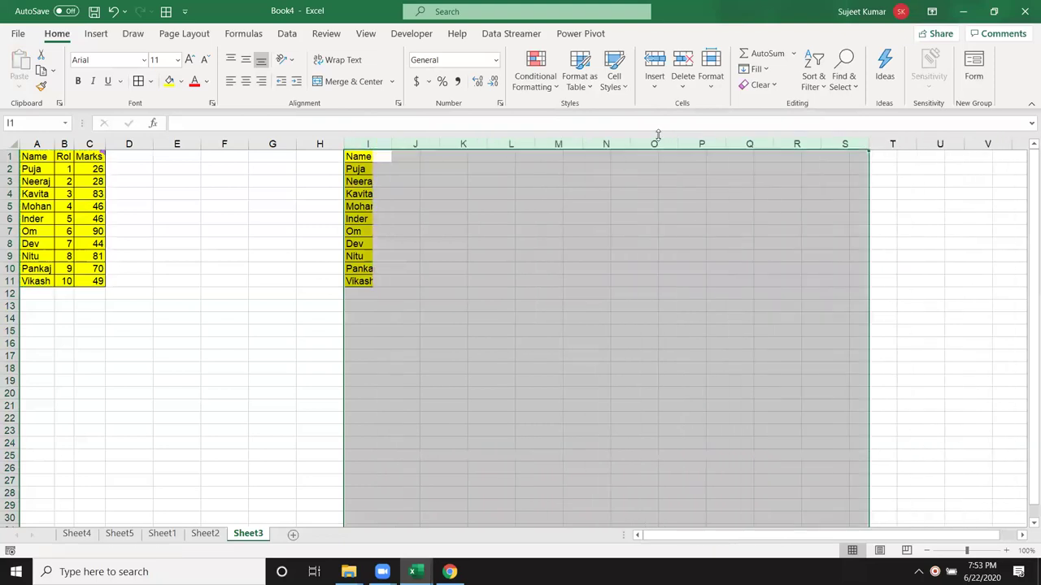
pyautogui.click(139, 161)
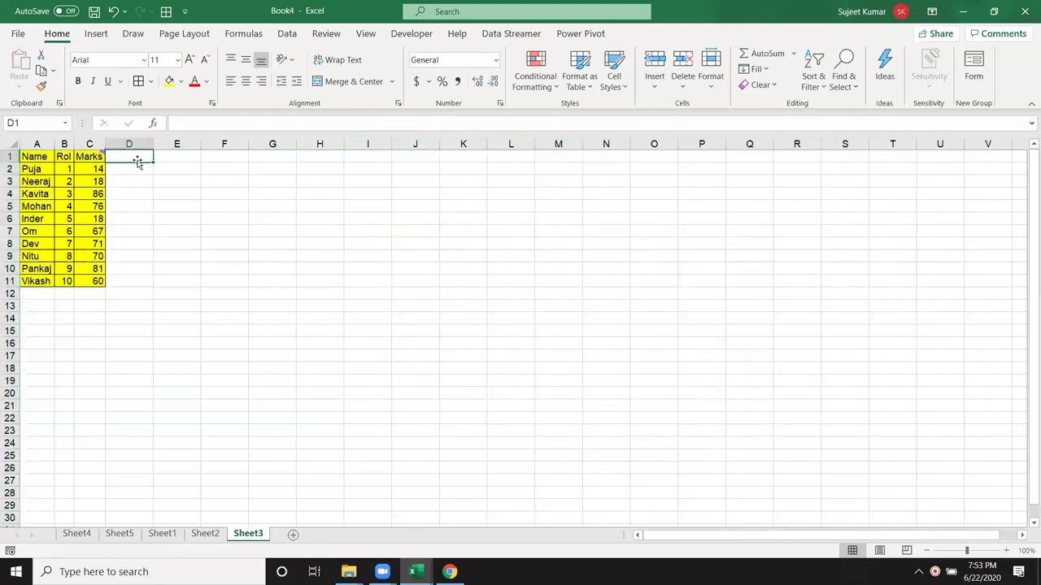
# Head D1 'Date' and fill dates 1-Jul through 10-Jul down D2:D11.
pyautogui.write('Date')
pyautogui.press('Return')
pyautogui.write('7/1')
pyautogui.click(139, 201)
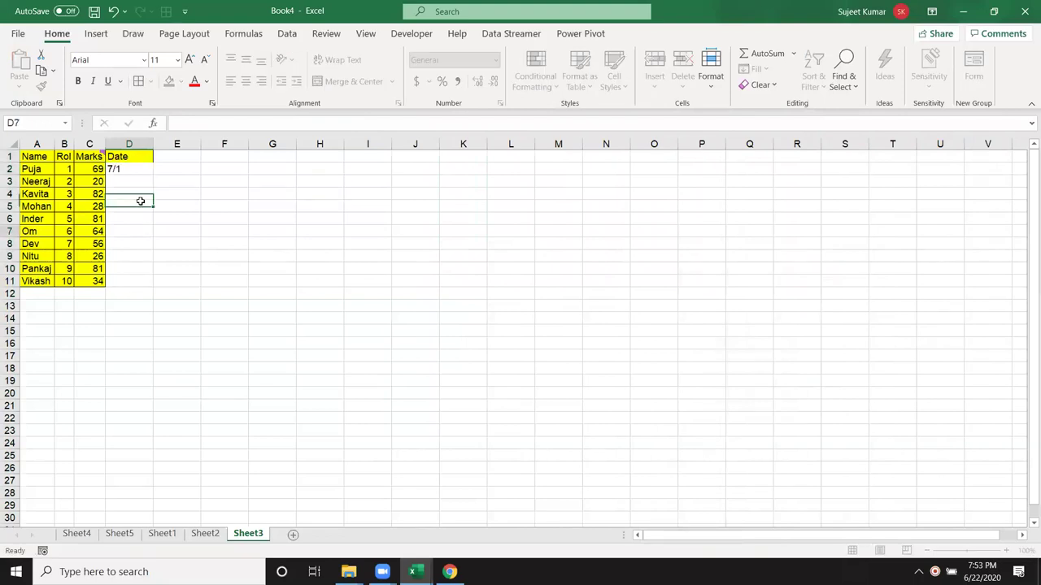
pyautogui.click(144, 168)
pyautogui.moveTo(154, 171); pyautogui.dragTo(155, 285)
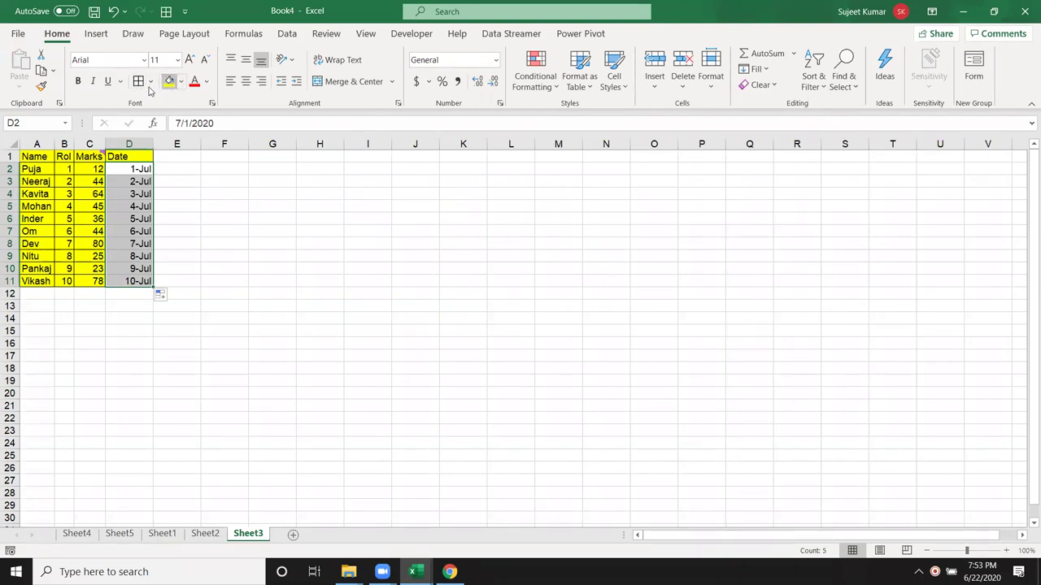
pyautogui.click(220, 221)
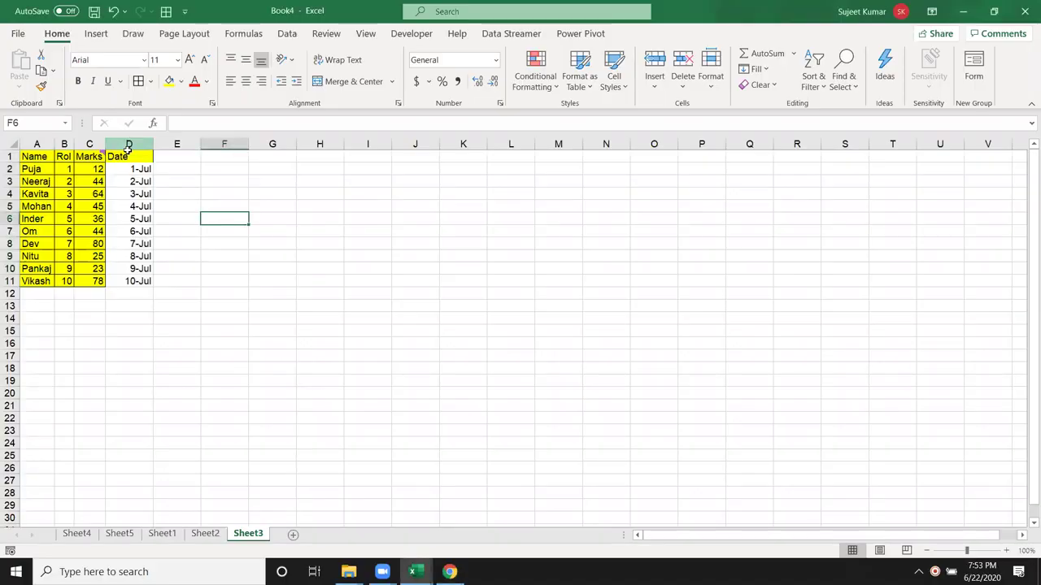
pyautogui.moveTo(127, 156); pyautogui.dragTo(130, 281)
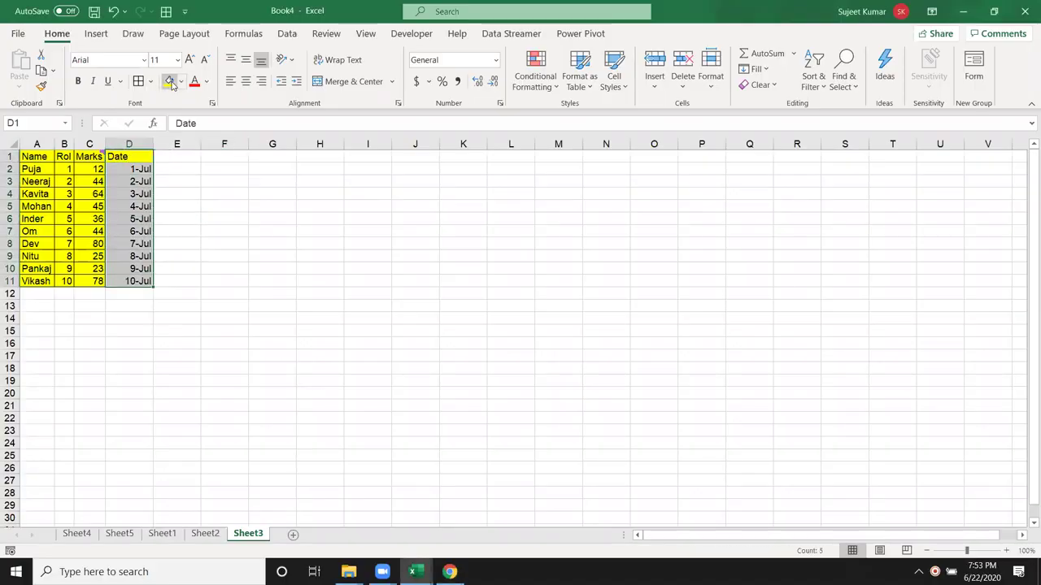
# Switch briefly to the Book3 workbook and return to Book4.
pyautogui.doubleClick(256, 181)
pyautogui.click(253, 208)
pyautogui.moveTo(412, 572)
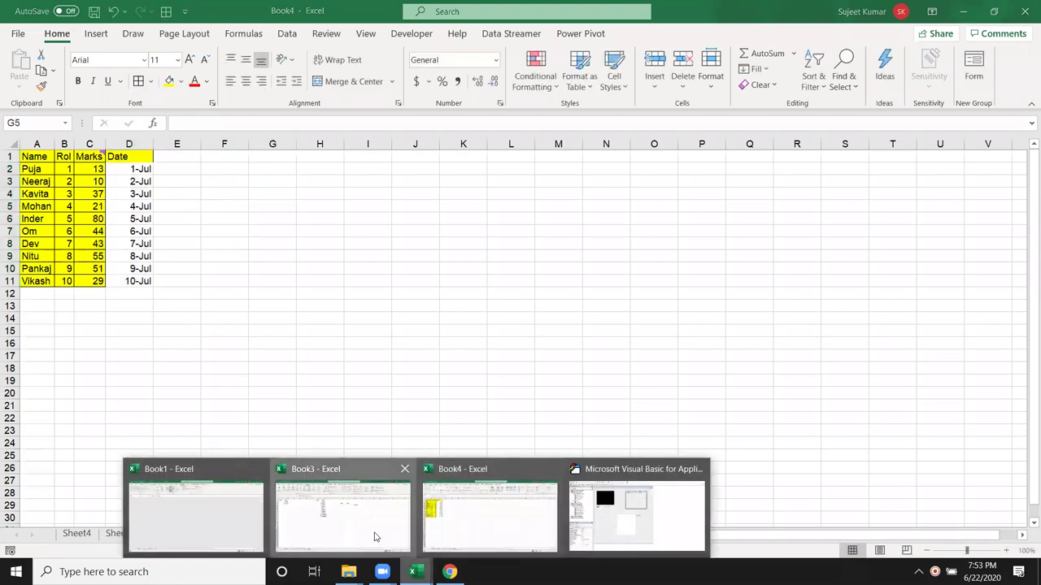
pyautogui.click(376, 536)
pyautogui.click(488, 516)
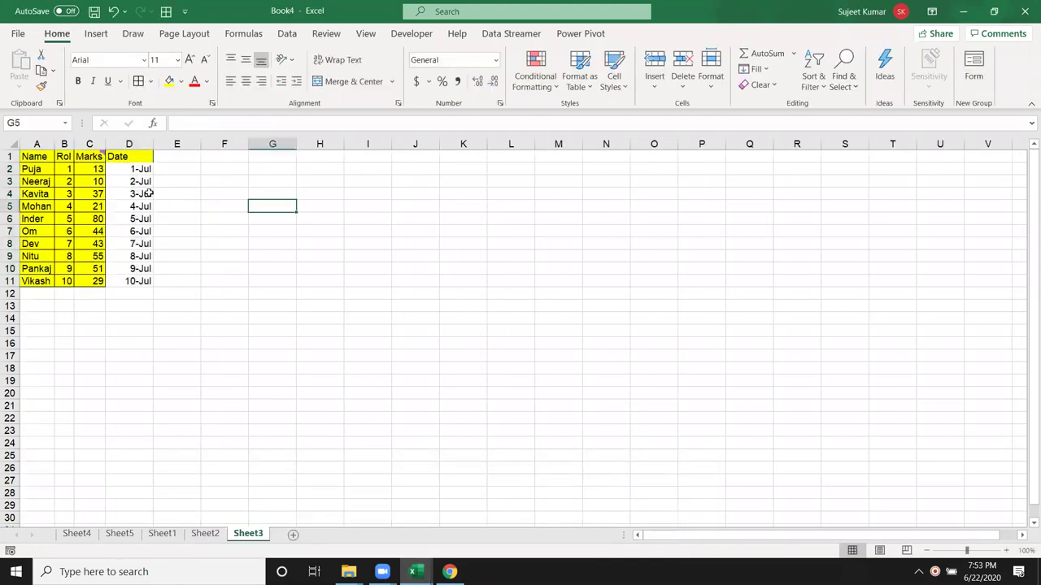
# Fill the Date column D1:D11 yellow and copy it.
pyautogui.moveTo(130, 157); pyautogui.dragTo(134, 281)
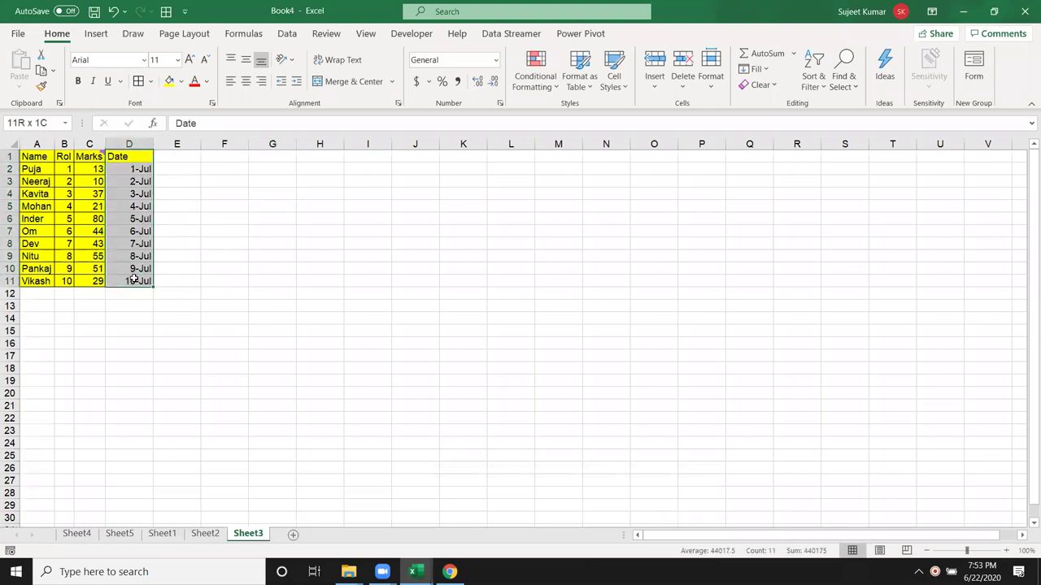
pyautogui.click(169, 81)
pyautogui.hotkey('ctrl', 'c')
pyautogui.hotkey('ctrl', 'v')
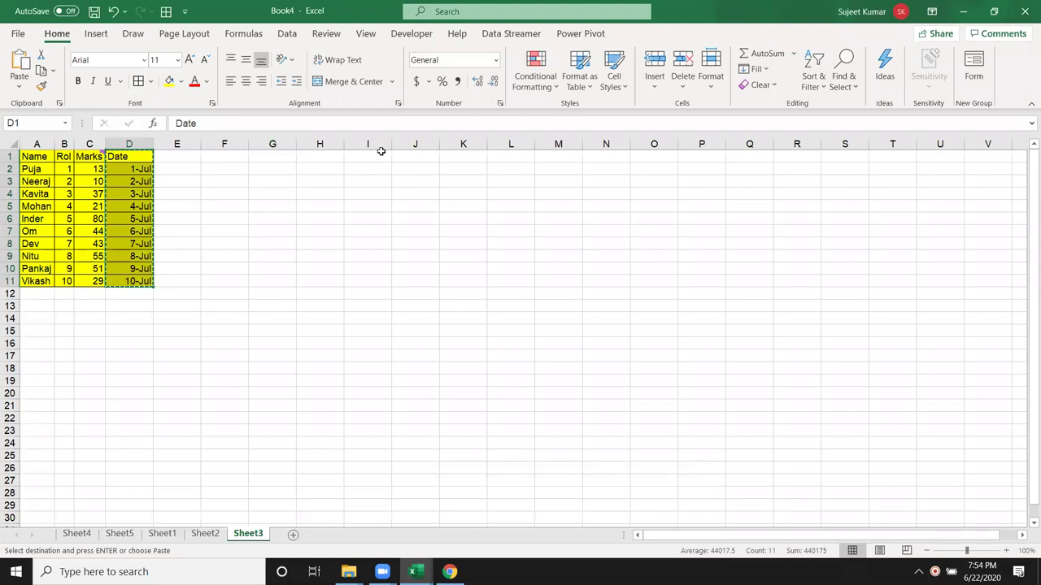
# Paste Special the Date column into I1 as Values, showing serials 44013 to 44022.
pyautogui.click(378, 153)
pyautogui.rightClick(382, 159)
pyautogui.click(448, 250)
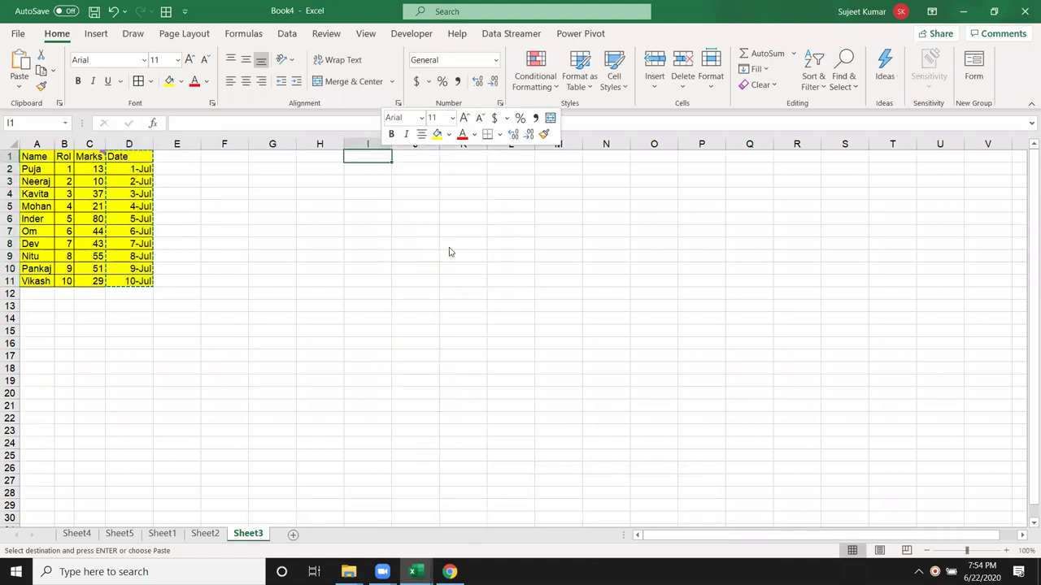
pyautogui.click(352, 199)
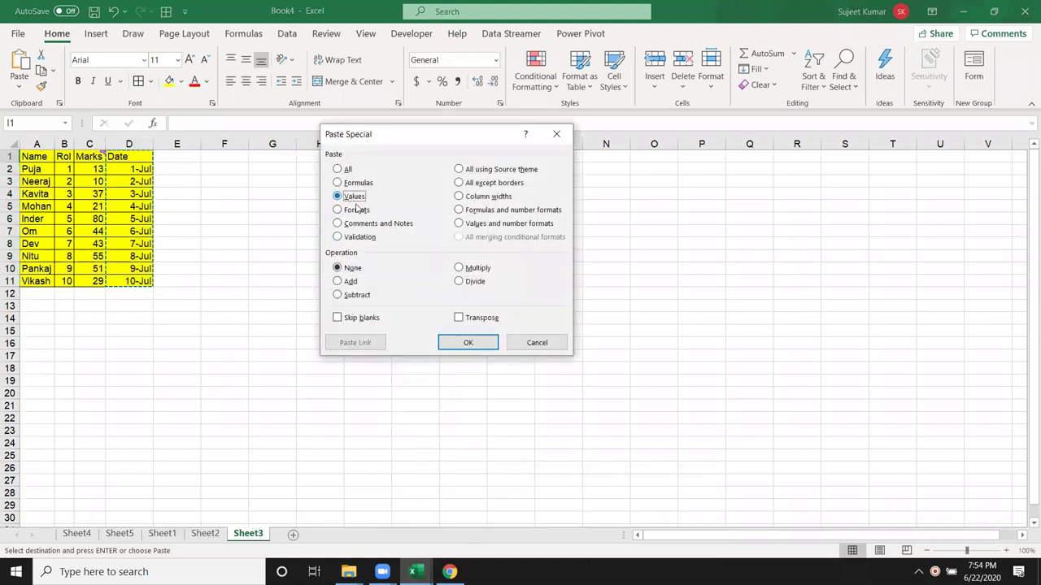
pyautogui.click(468, 342)
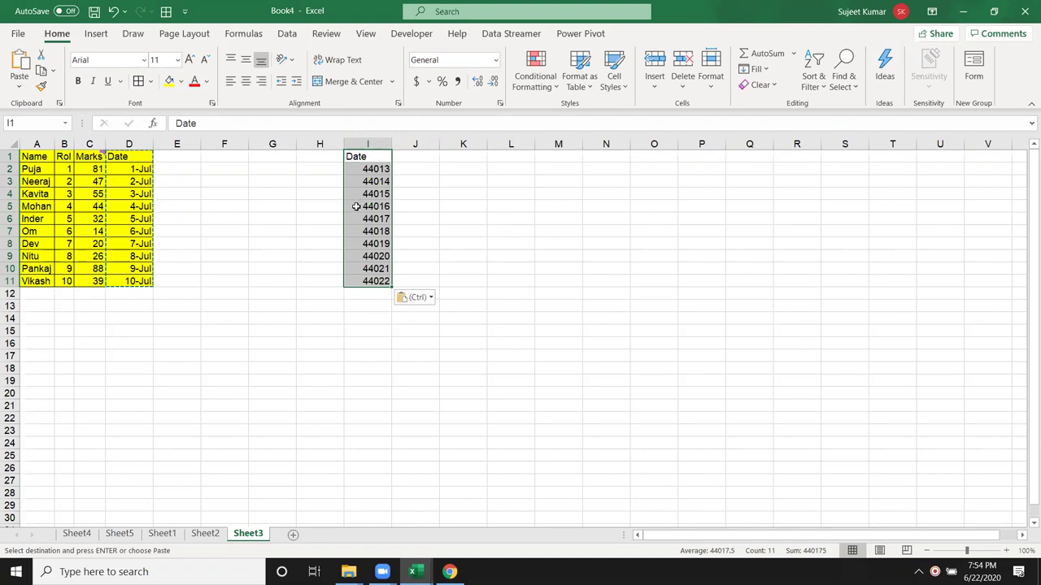
pyautogui.click(291, 294)
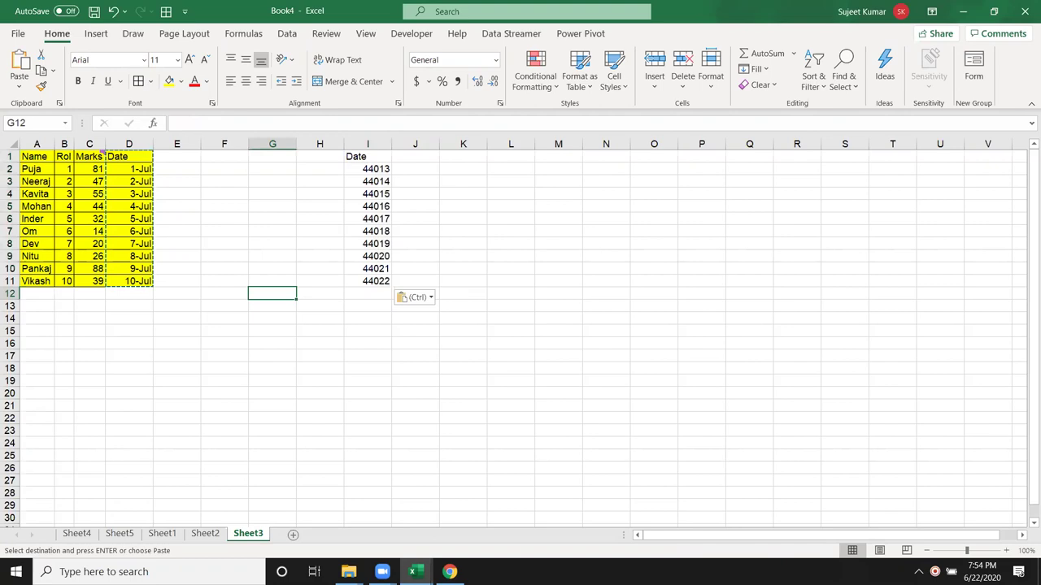
# Enter 1/1/1900 in G12 and format it as General, revealing serial number 1.
pyautogui.write('1')
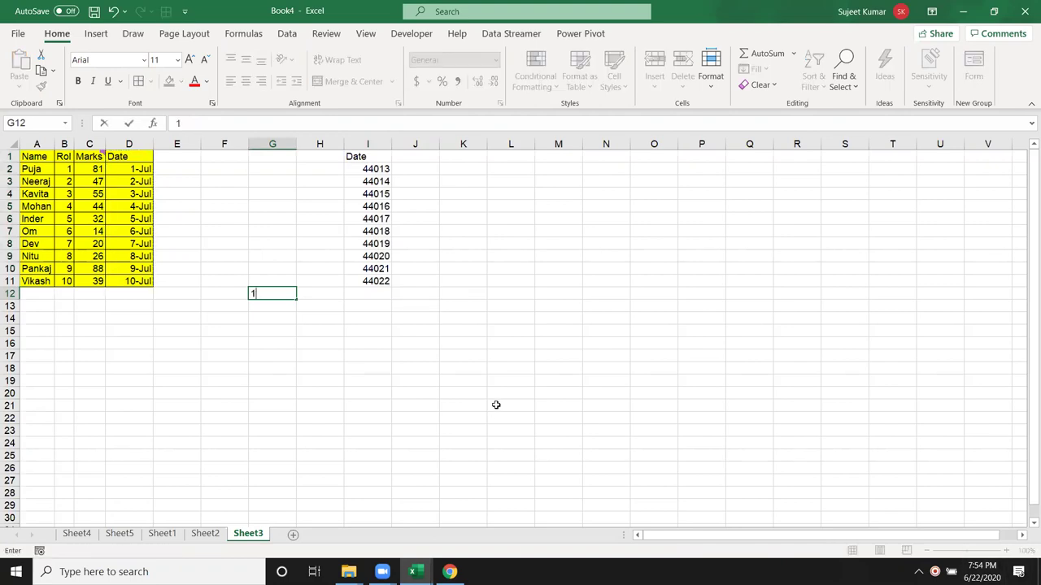
pyautogui.write('/1/1')
pyautogui.write('900')
pyautogui.press('Return')
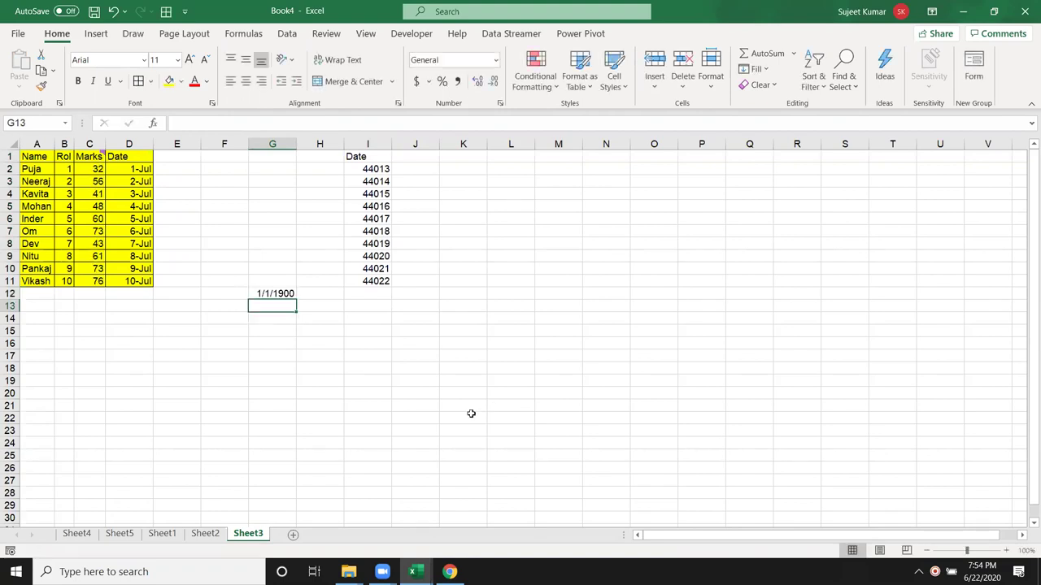
pyautogui.click(287, 293)
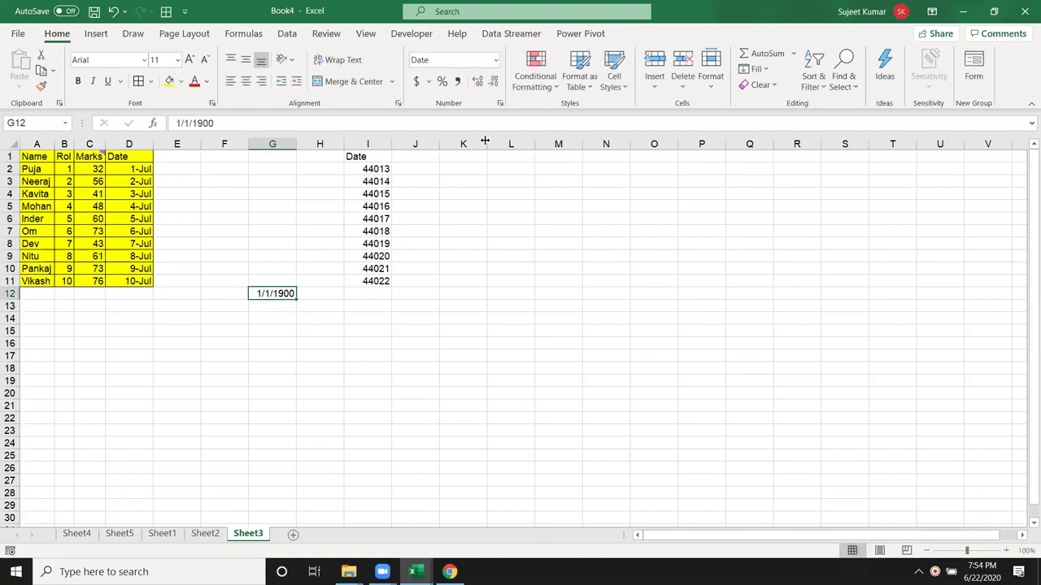
pyautogui.click(496, 64)
pyautogui.click(464, 88)
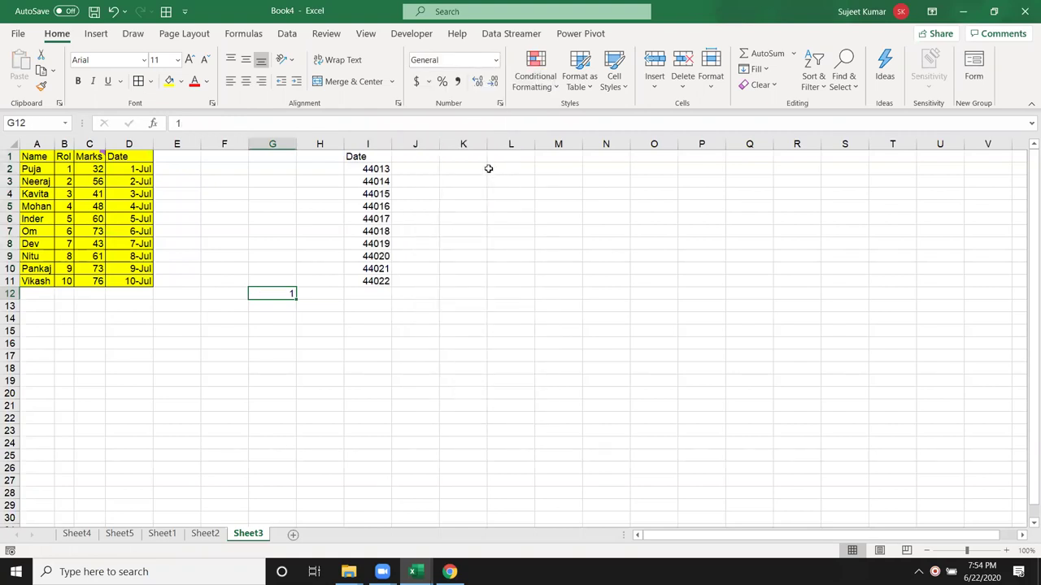
# Enter 32 in G12 and format it as Short Date, showing 2/1/1900.
pyautogui.write('32')
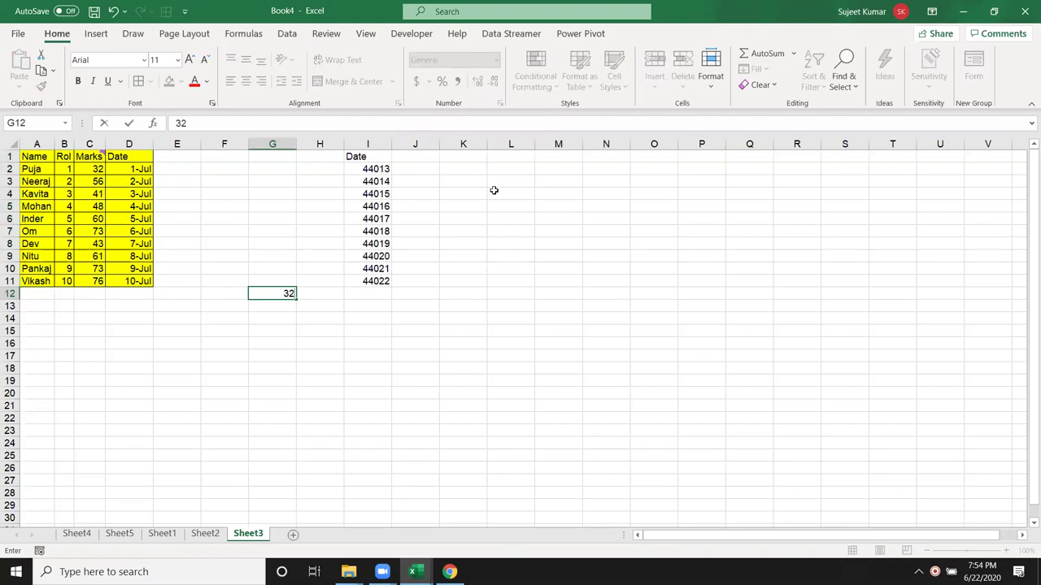
pyautogui.click(494, 192)
pyautogui.click(259, 296)
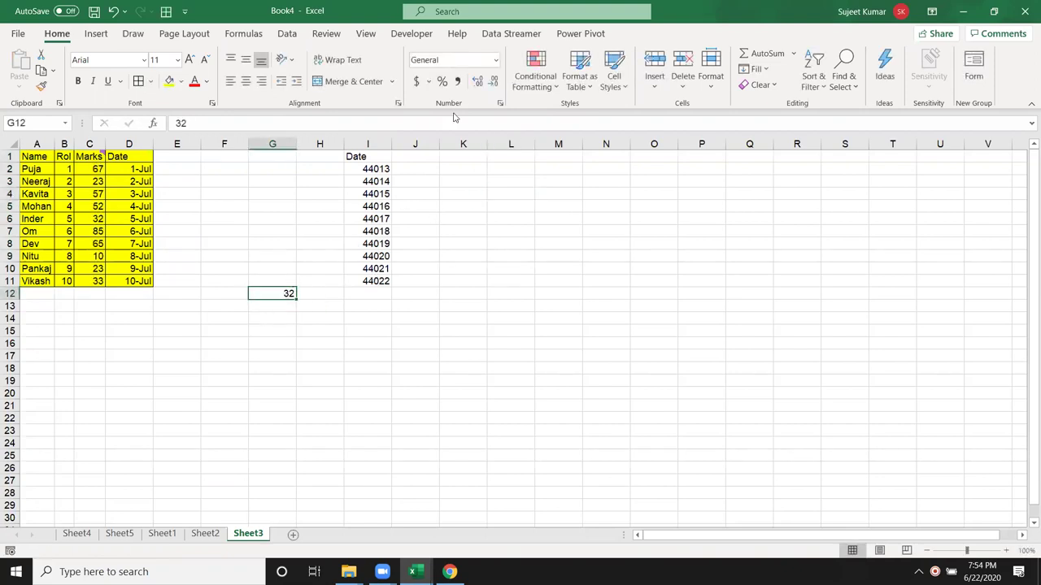
pyautogui.click(494, 59)
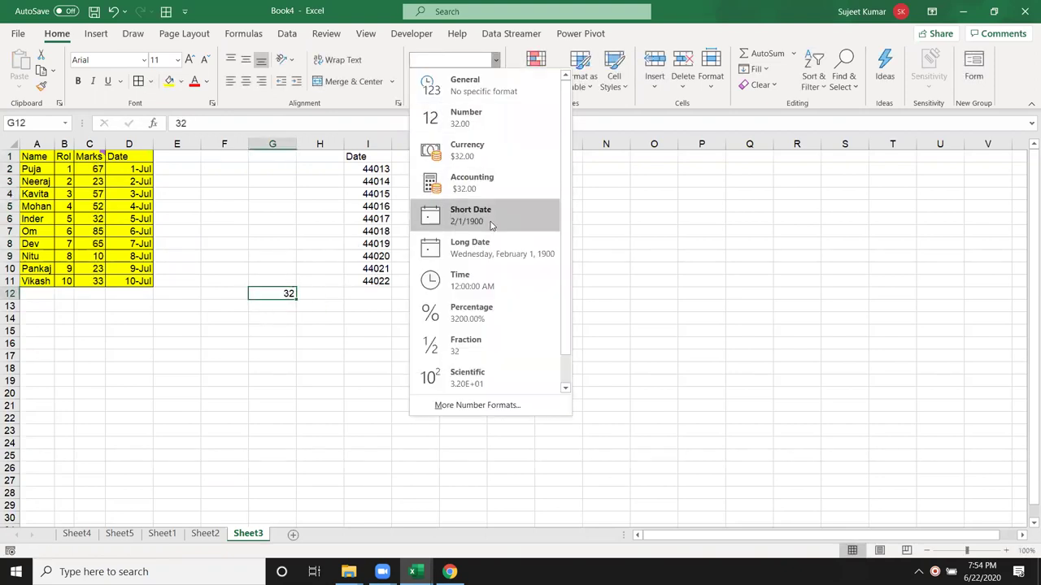
pyautogui.click(491, 214)
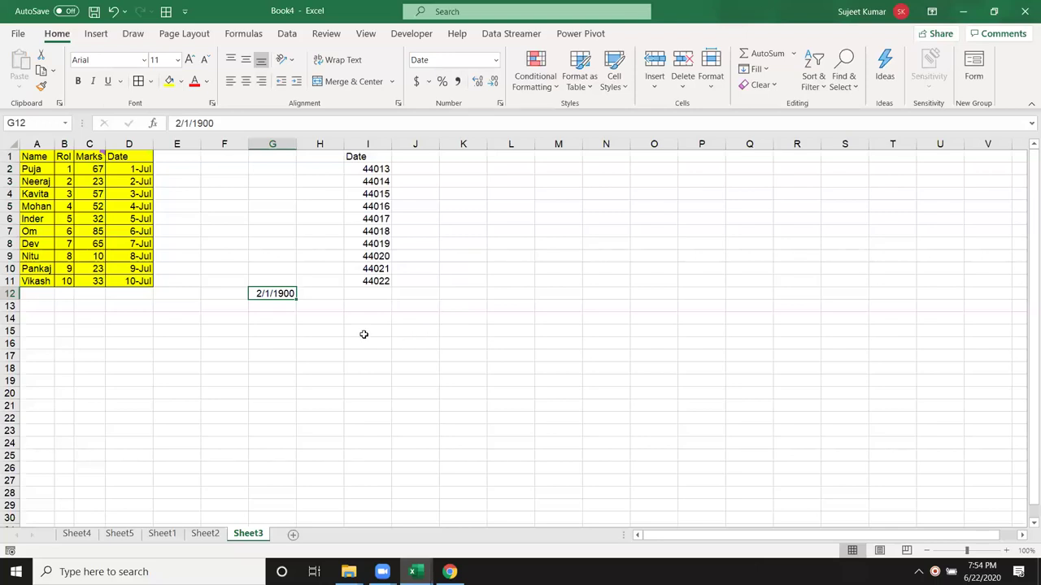
# Enter 356 and then 368 in G12 to see them as dates.
pyautogui.write('356')
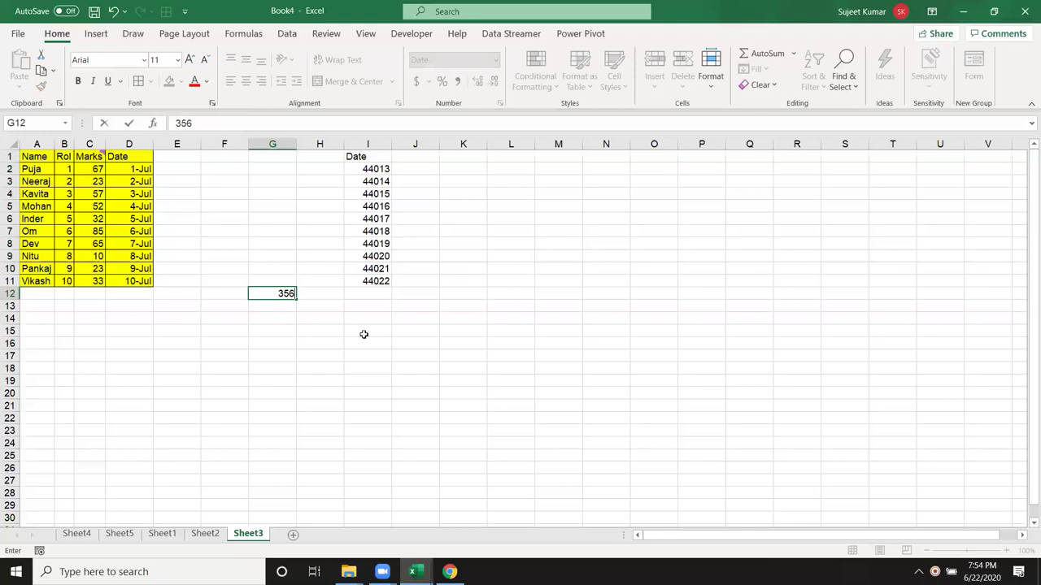
pyautogui.press('Return')
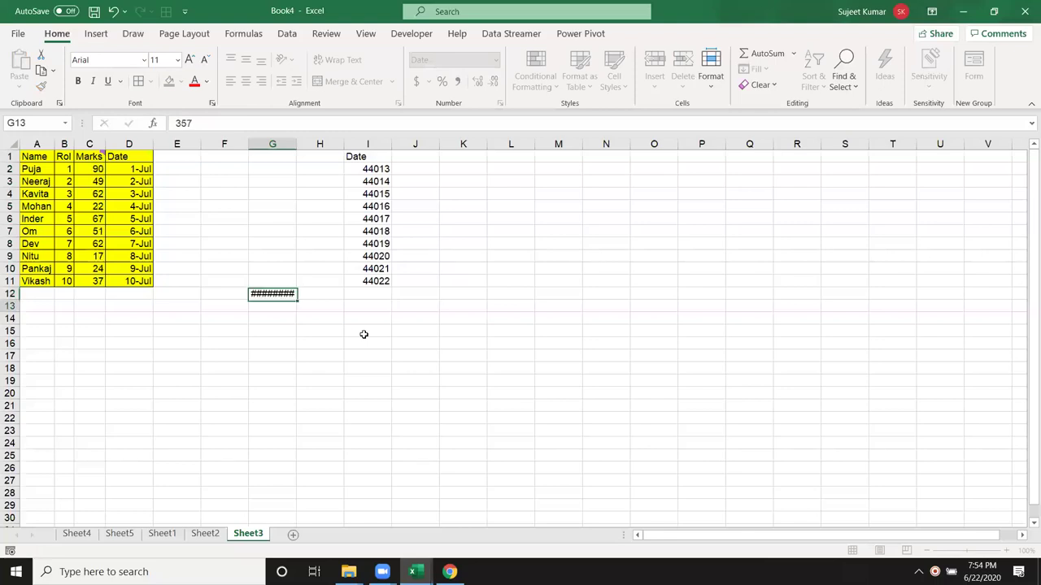
pyautogui.click(274, 294)
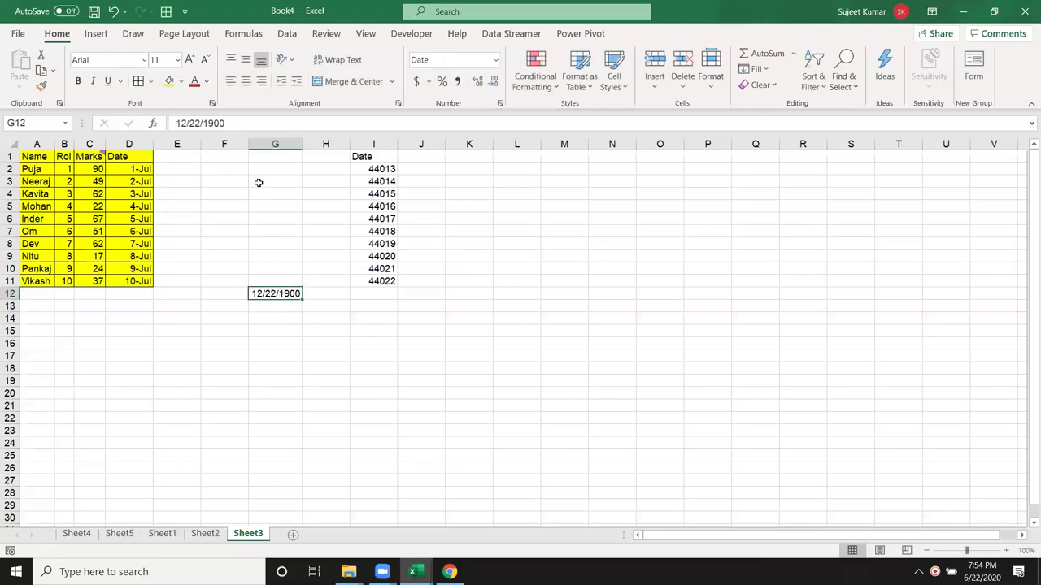
pyautogui.write('368')
pyautogui.hotkey('ctrl', 'Return')
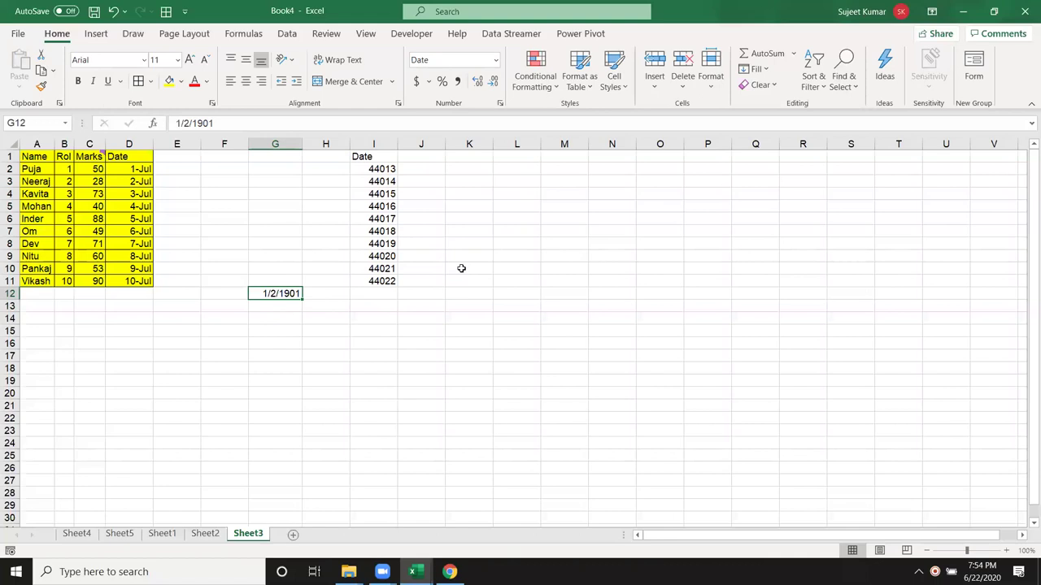
# Enter 44013 in G12 and format it with Ctrl+Shift+# as 1-Jul-20.
pyautogui.write('44013')
pyautogui.press('Return')
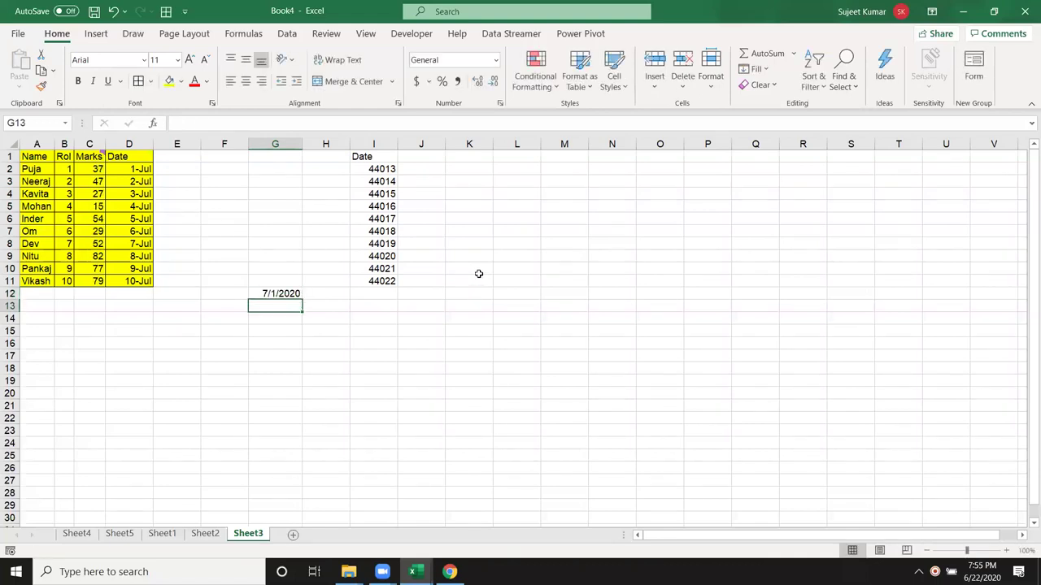
pyautogui.press('Up')
pyautogui.hotkey('ctrl', 'shift', '3')
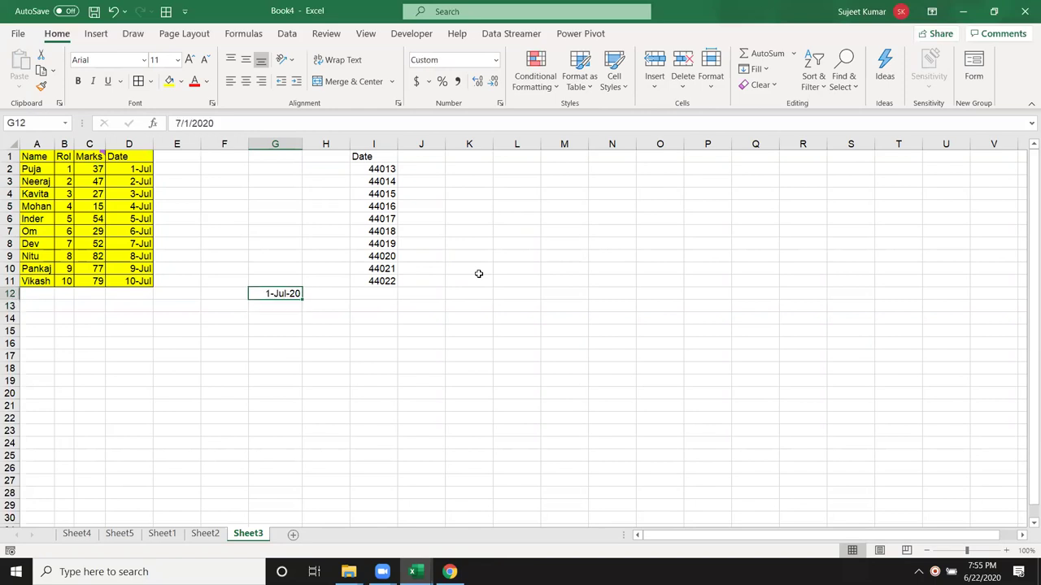
pyautogui.press('Down')
pyautogui.press('Down')
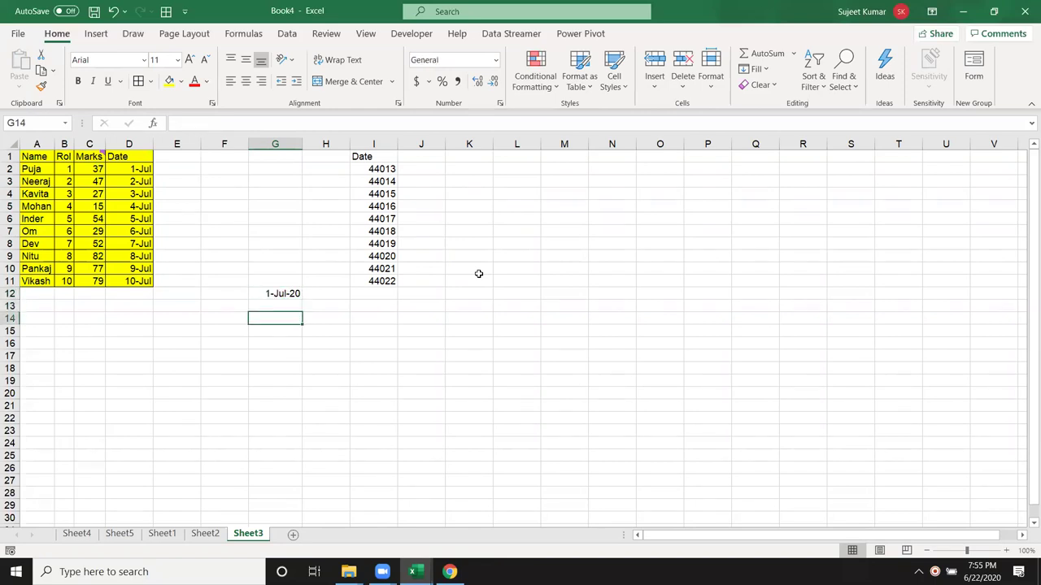
# Enter the text 12as in G14 and =G14+20 in H14, producing #VALUE!
pyautogui.write('12as')
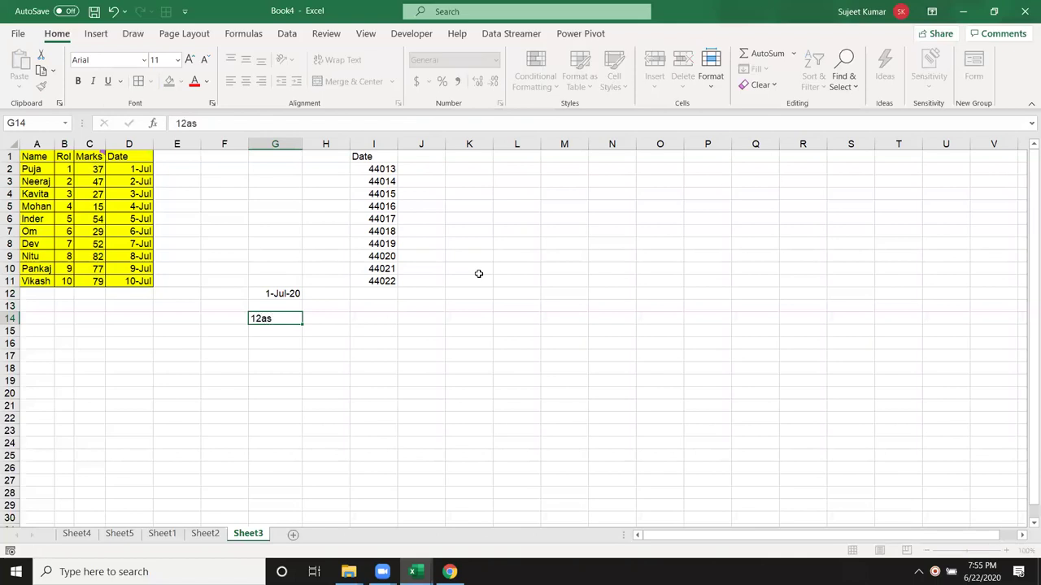
pyautogui.press('Return')
pyautogui.press('Up')
pyautogui.press('Right')
pyautogui.write('=')
pyautogui.press('Left')
pyautogui.write('+20')
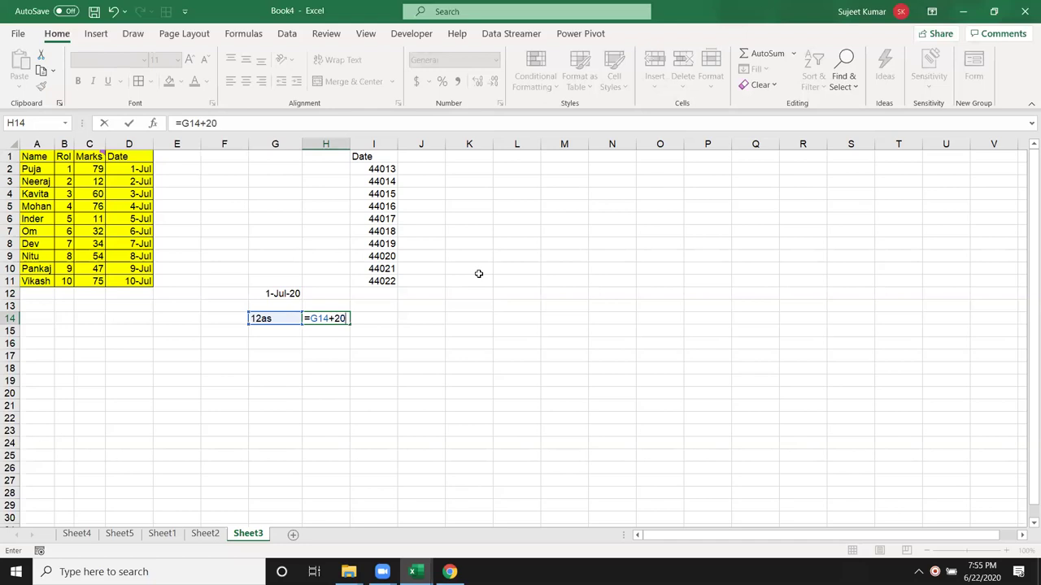
pyautogui.press('Return')
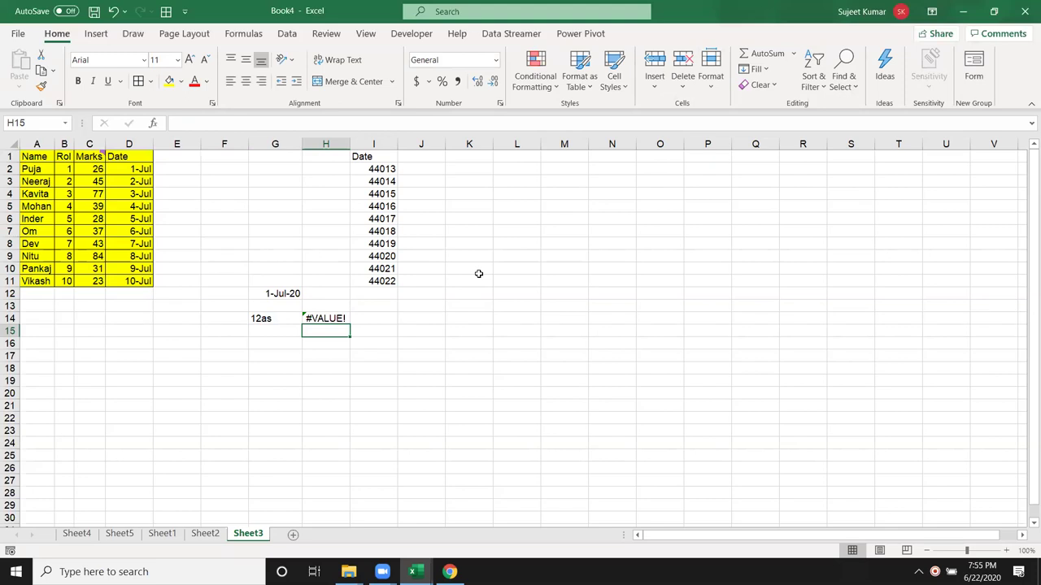
# Enter the formula =G12+20 in H12.
pyautogui.press('Up')
pyautogui.press('Up')
pyautogui.press('Up')
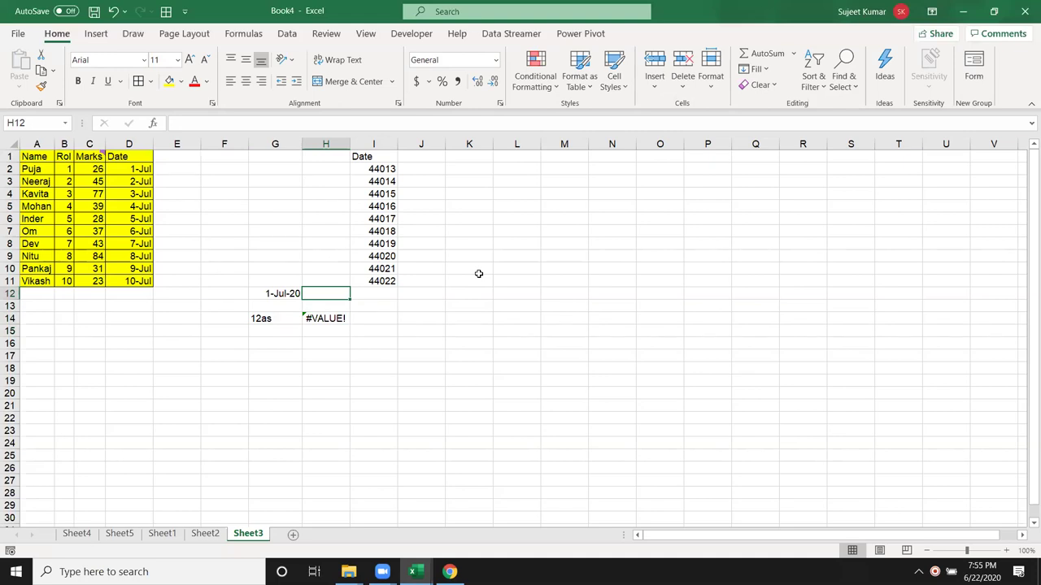
pyautogui.write('=')
pyautogui.press('Left')
pyautogui.write('+20')
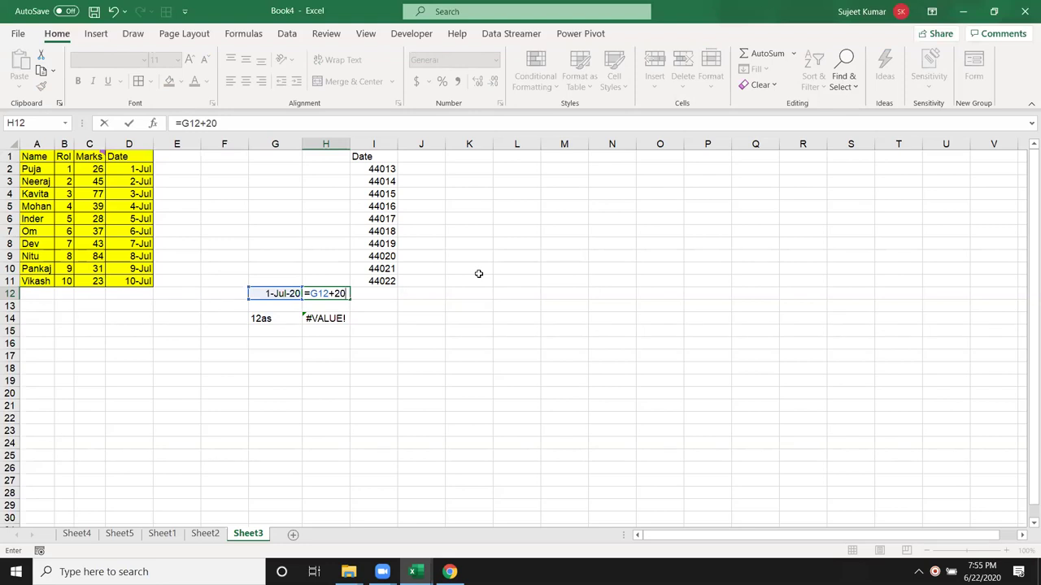
pyautogui.press('Return')
# Apply General format to G12 and H12, showing 44013 and 44033.
pyautogui.press('Up')
pyautogui.press('Left')
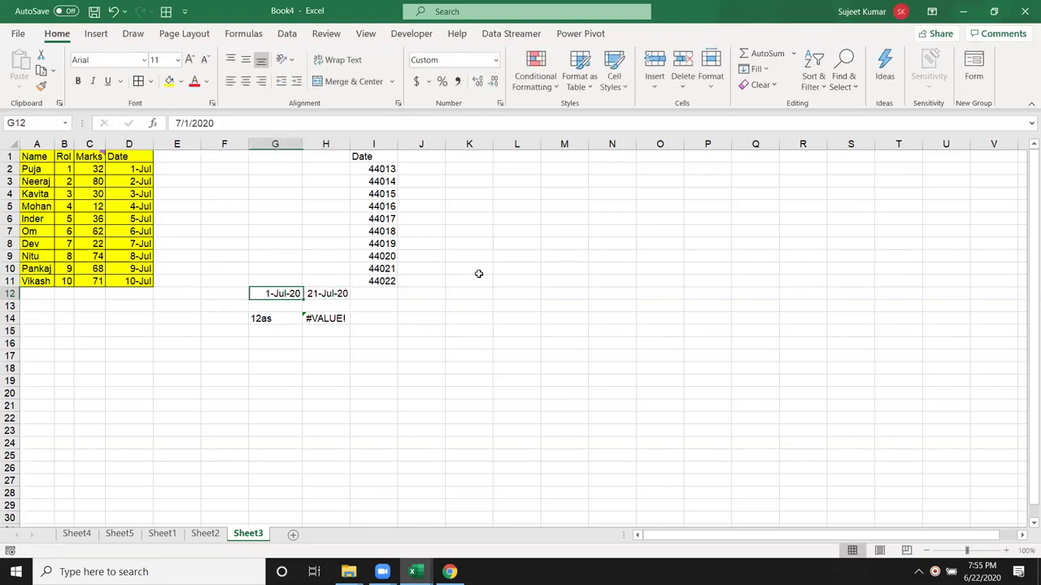
pyautogui.hotkey('ctrl', 'shift', '~')
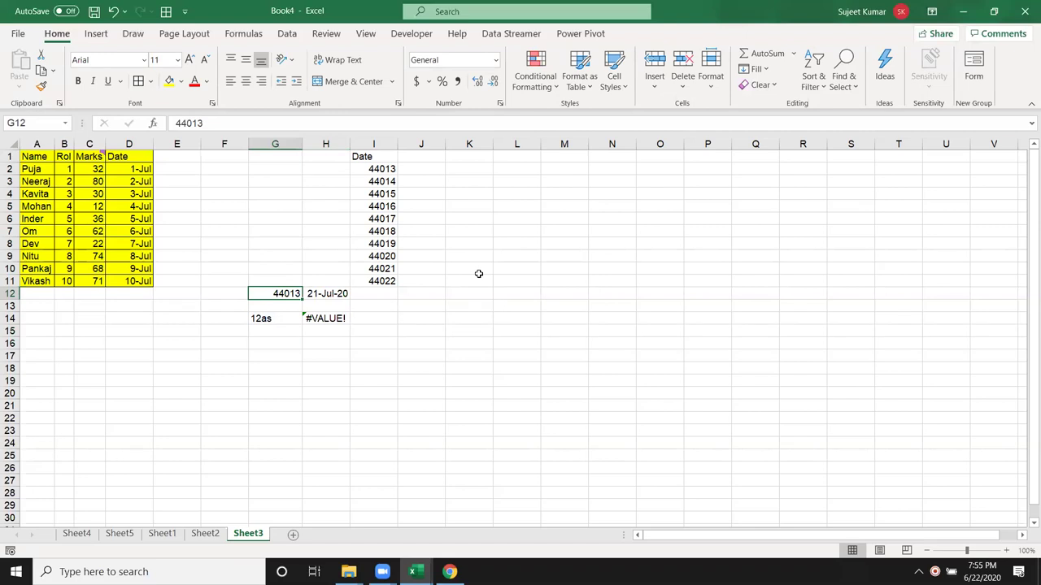
pyautogui.press('Right')
pyautogui.hotkey('ctrl', 'shift', '~')
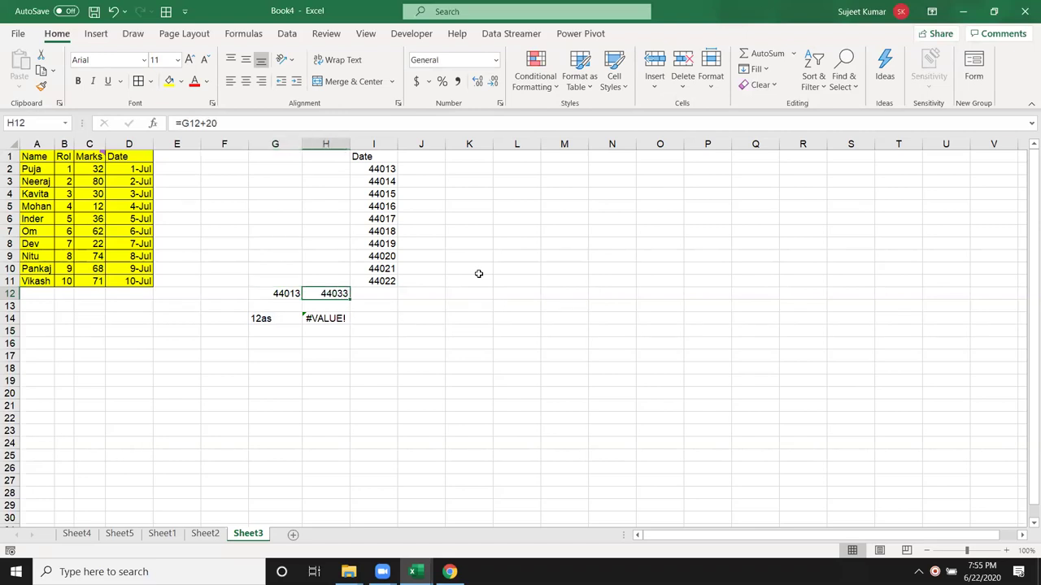
pyautogui.moveTo(130, 157); pyautogui.dragTo(130, 280)
# Paste the copied Date column D1:D11 into K2 as values and number formats.
pyautogui.hotkey('ctrl', 'c')
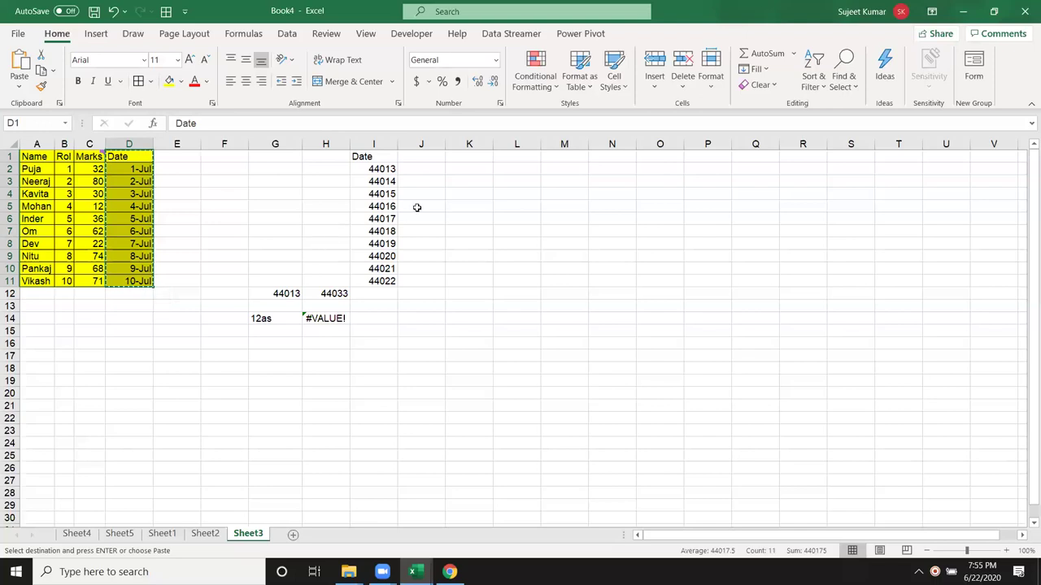
pyautogui.rightClick(472, 170)
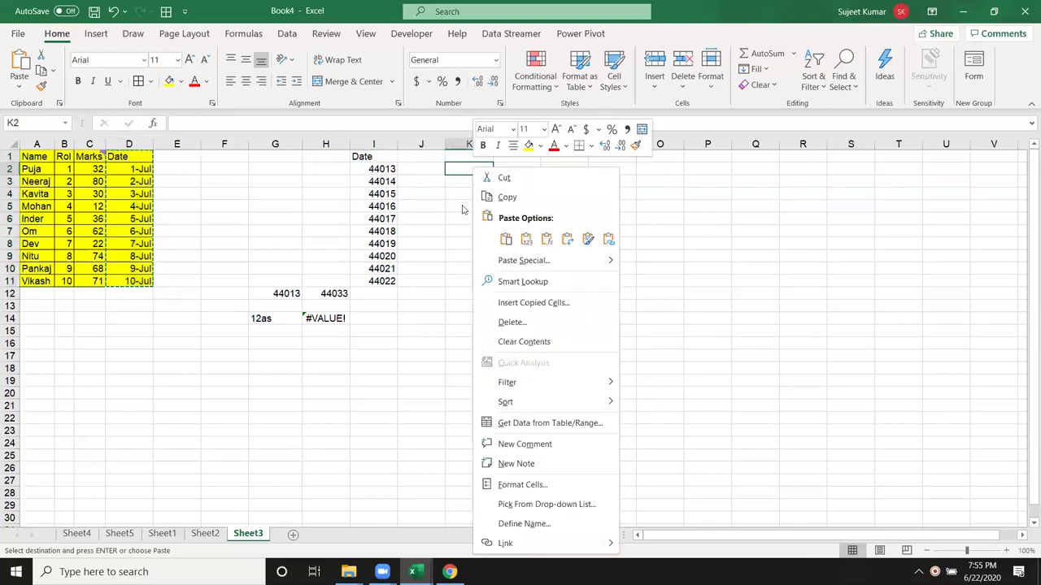
pyautogui.click(504, 261)
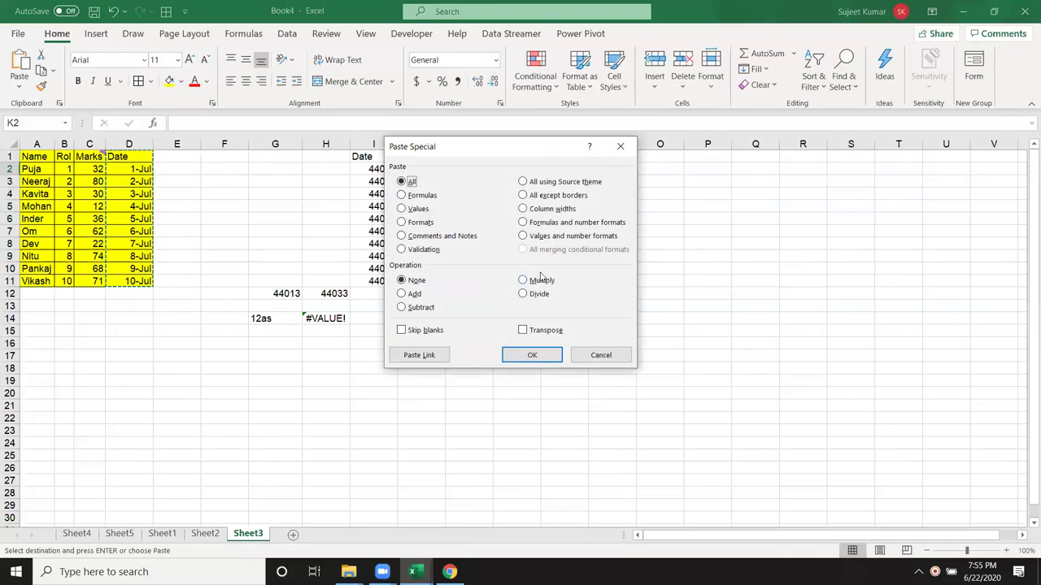
pyautogui.click(540, 223)
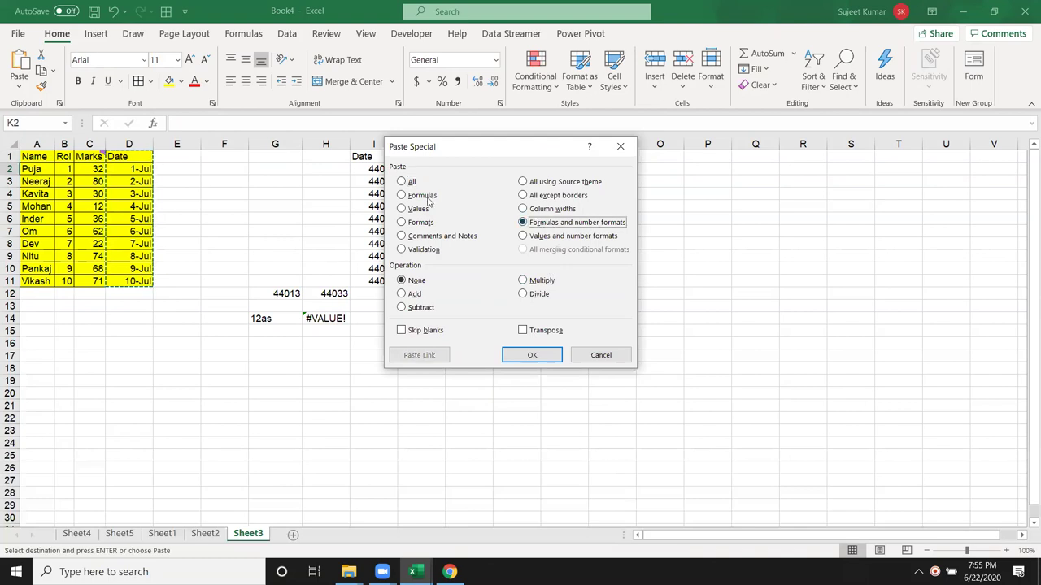
pyautogui.click(523, 236)
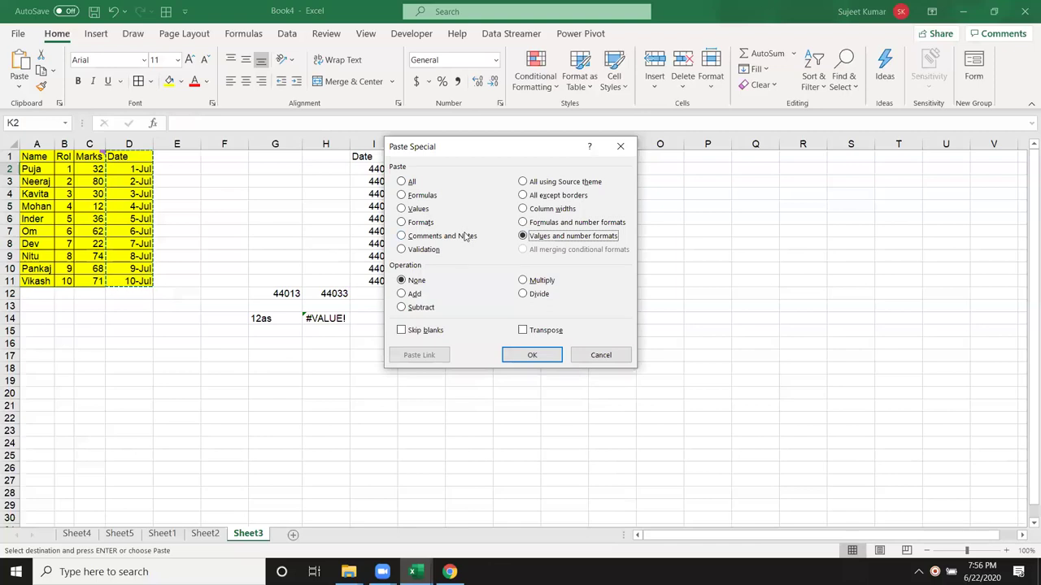
pyautogui.click(533, 356)
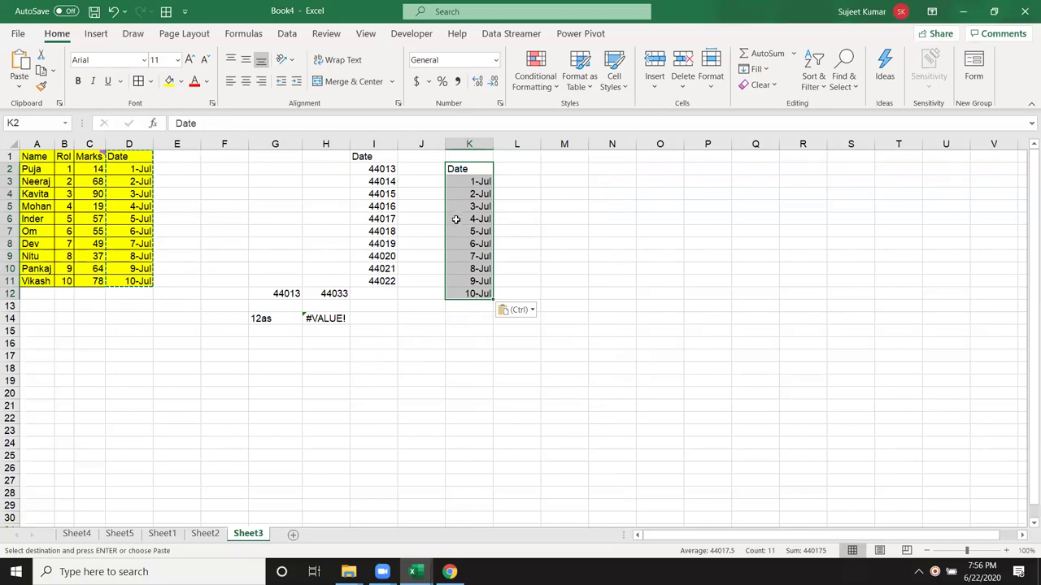
# Check the number format of K2:K12 and leave it unchanged.
pyautogui.press('Escape')
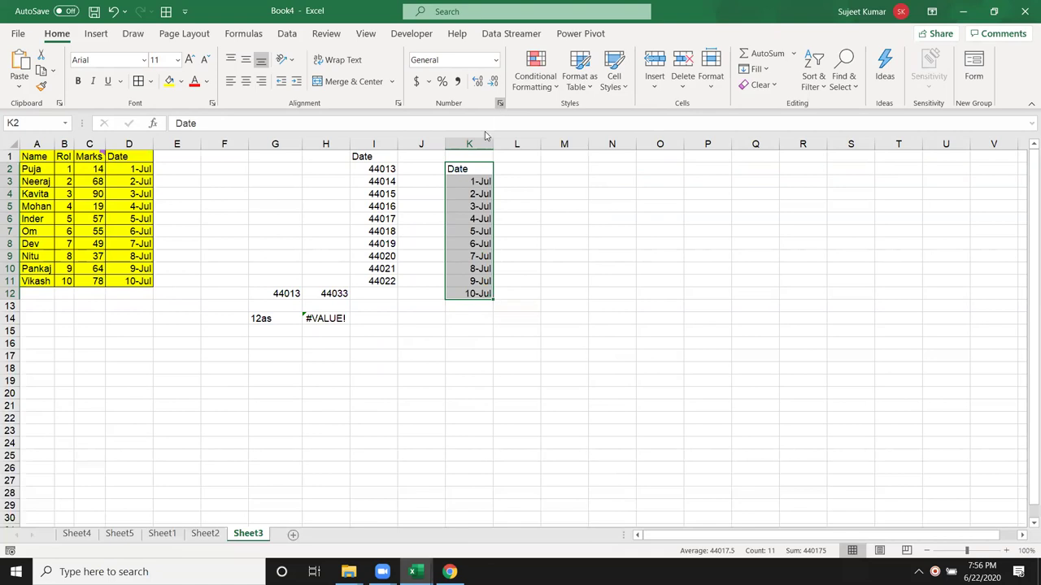
pyautogui.click(499, 103)
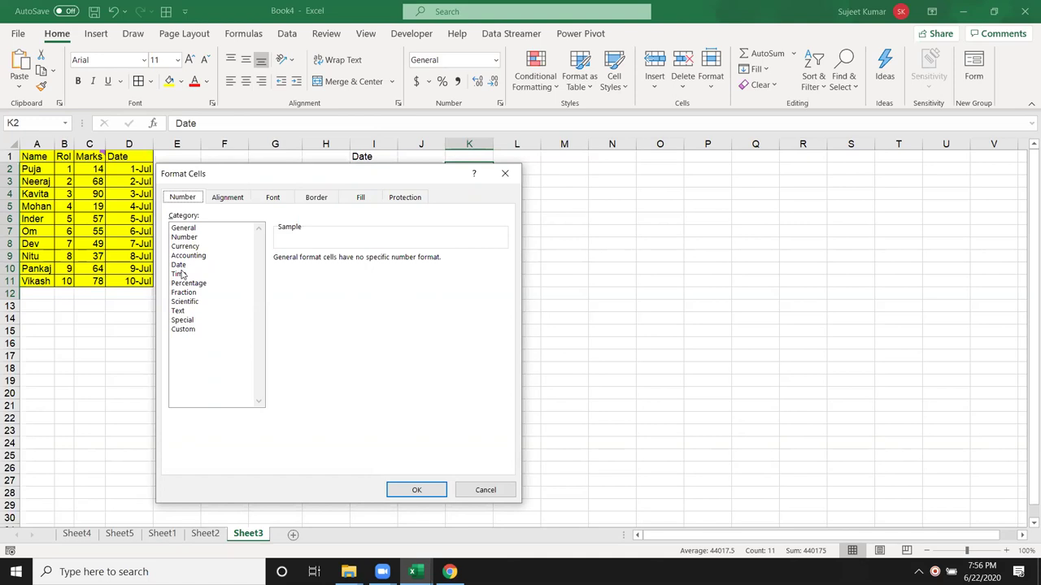
pyautogui.press('Escape')
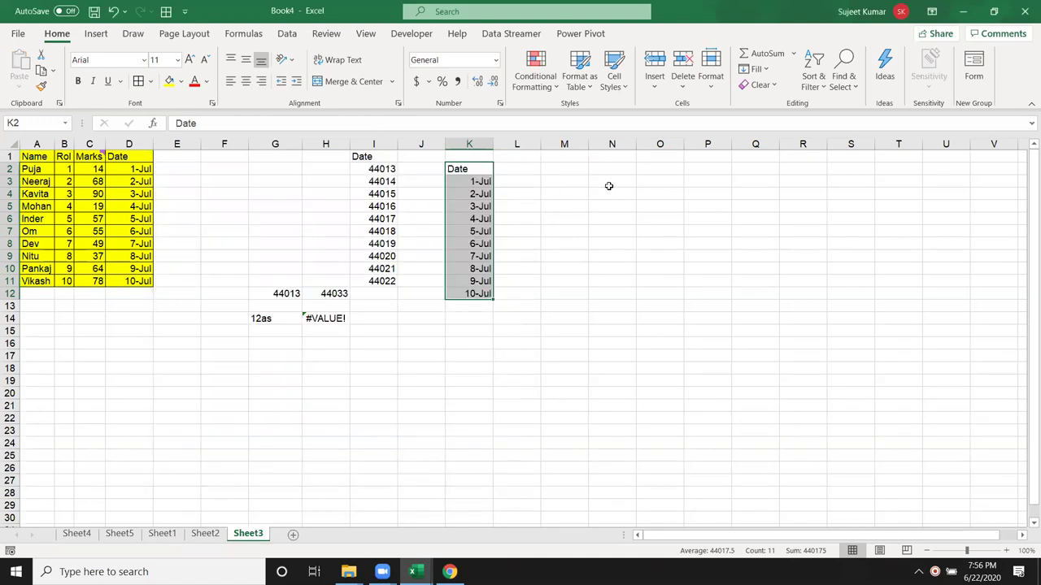
# Copy the dates in K2:K12 and try a special paste at N3, then cancel it.
pyautogui.hotkey('ctrl', 'c')
pyautogui.rightClick(609, 184)
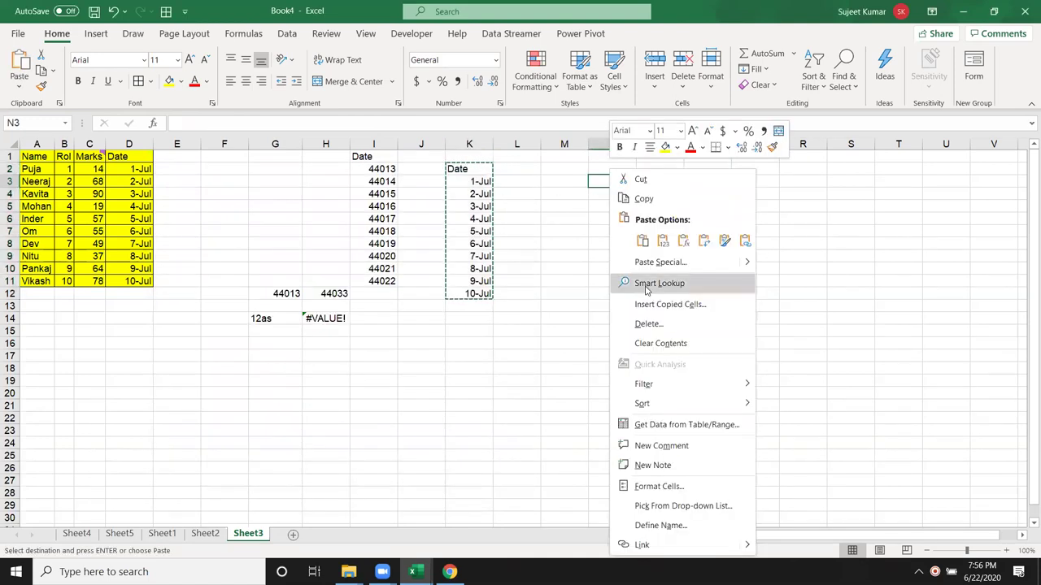
pyautogui.click(658, 262)
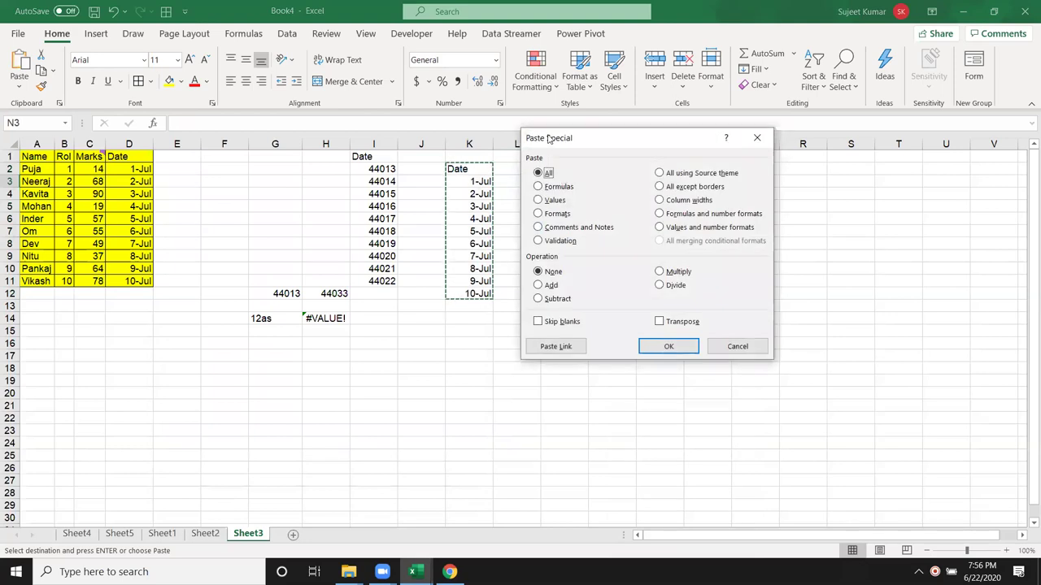
pyautogui.moveTo(559, 133); pyautogui.dragTo(201, 122)
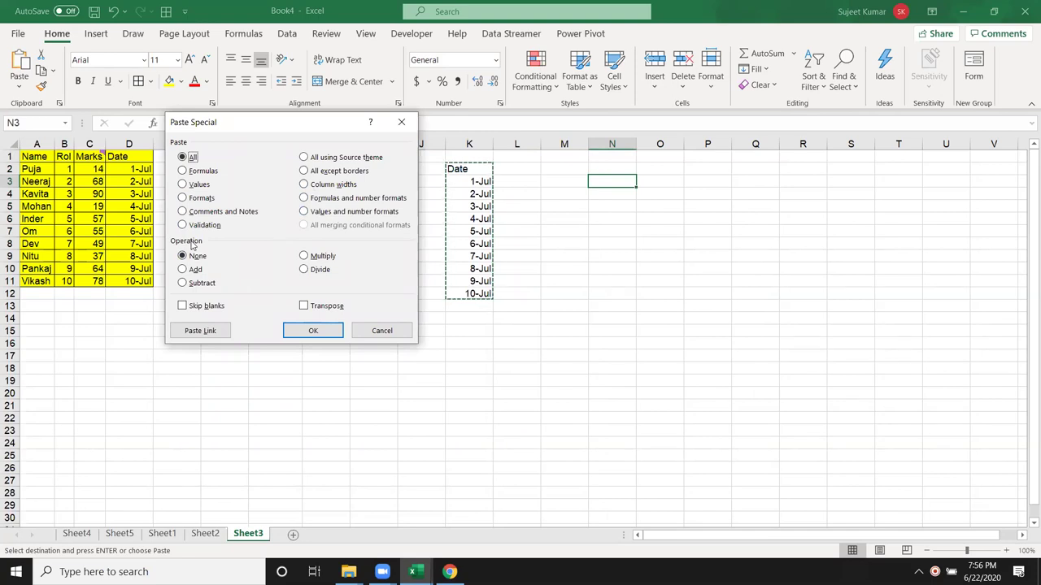
pyautogui.press('Escape')
# Enter 30 in F20 and 20 in G20.
pyautogui.click(227, 390)
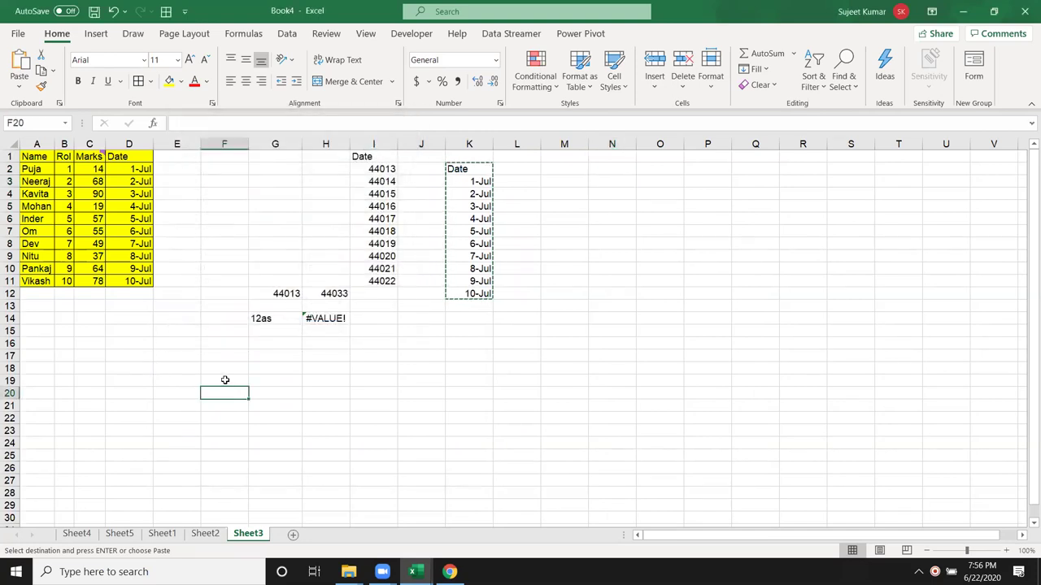
pyautogui.write('30')
pyautogui.press('Tab')
pyautogui.write('20')
pyautogui.press('Tab')
# Copy F20's 30 and paste it over G20, then undo to restore 20.
pyautogui.press('Left')
pyautogui.press('Left')
pyautogui.hotkey('ctrl', 'c')
pyautogui.press('Right')
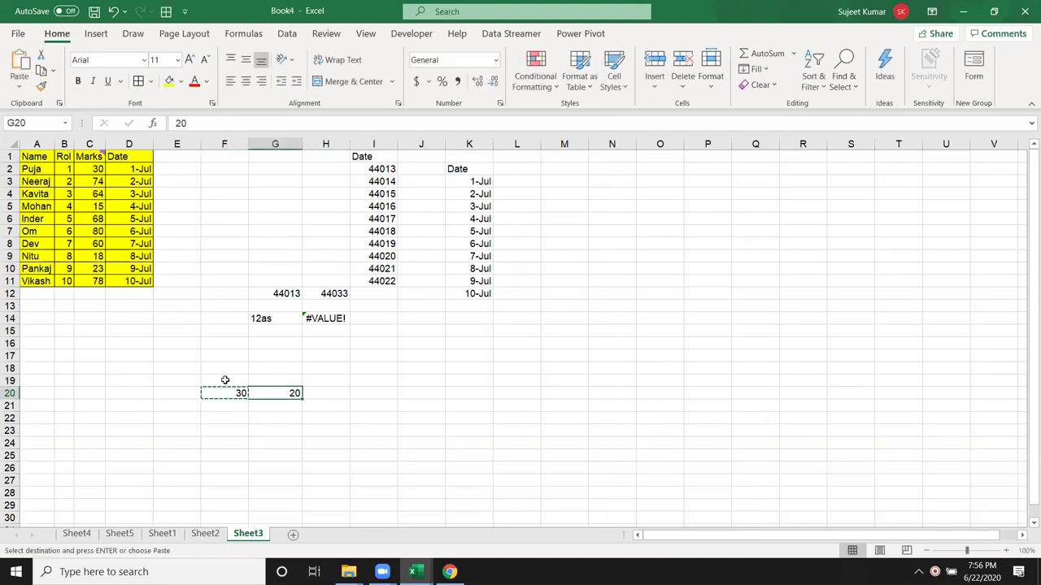
pyautogui.hotkey('ctrl', 'v')
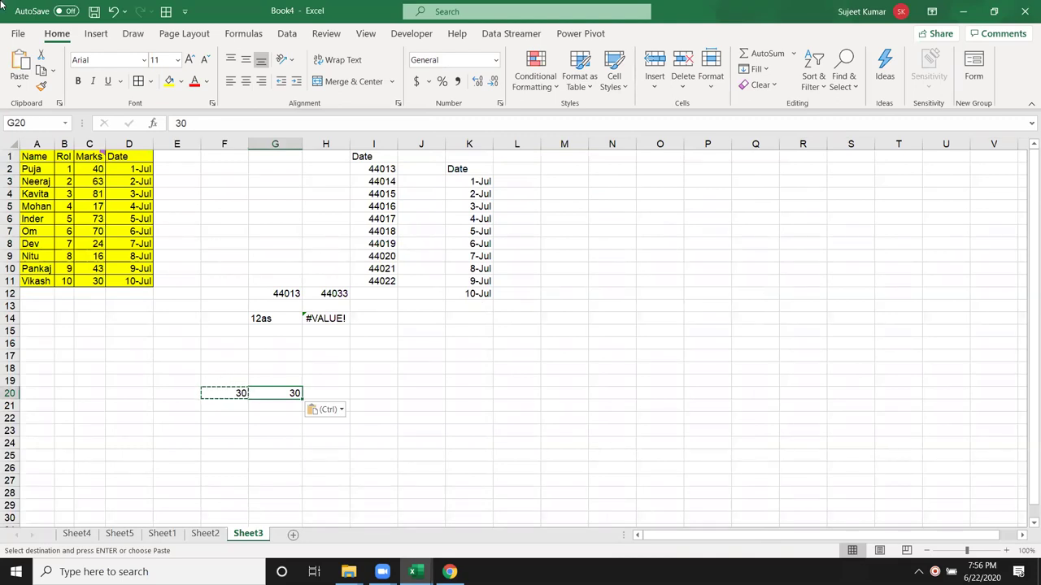
pyautogui.hotkey('ctrl', 'z')
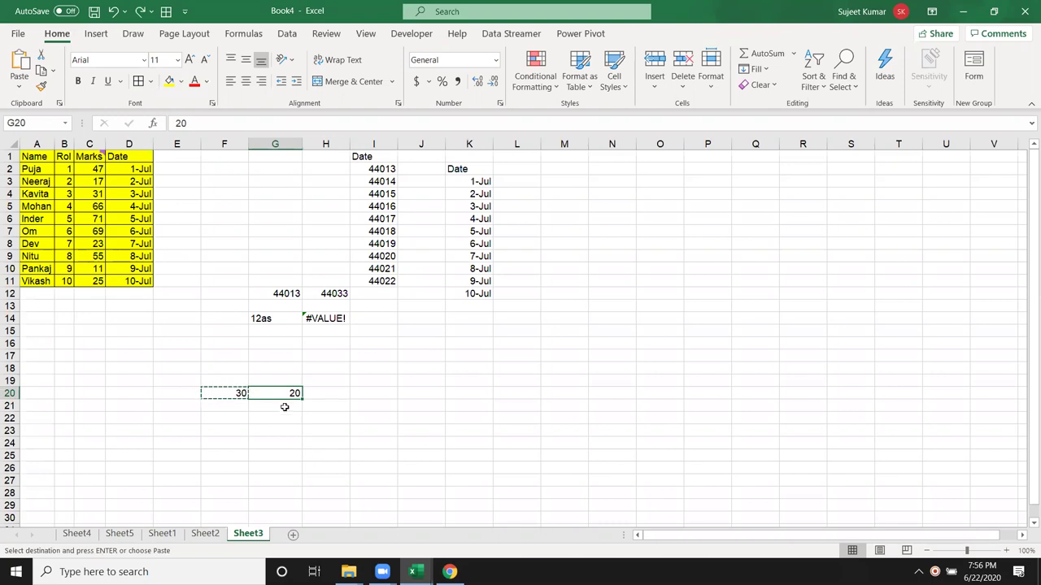
# Paste Special the copied 30 onto G20 with the Add operation, giving 50.
pyautogui.rightClick(283, 393)
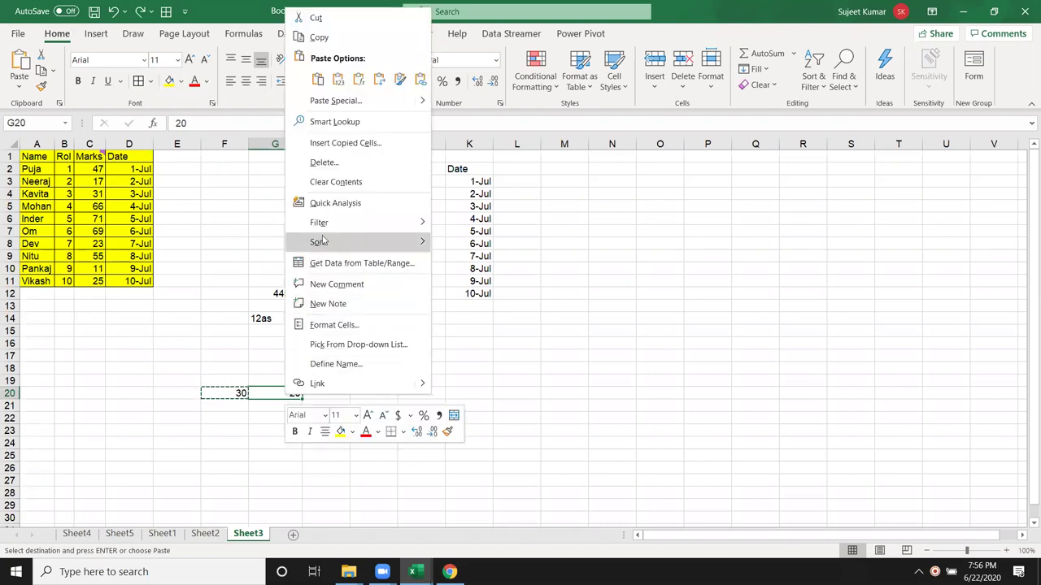
pyautogui.click(336, 102)
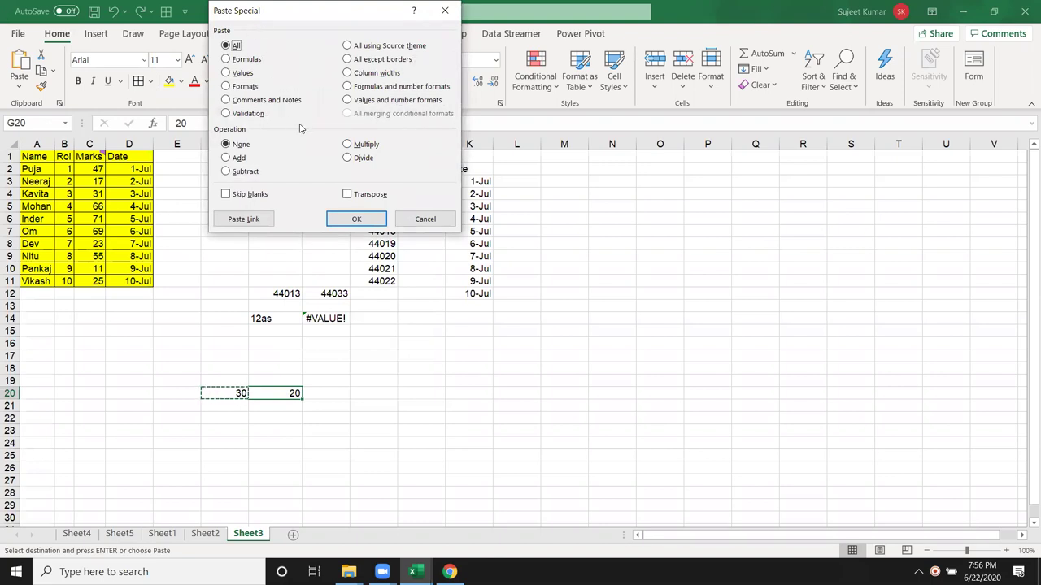
pyautogui.click(238, 159)
pyautogui.click(366, 219)
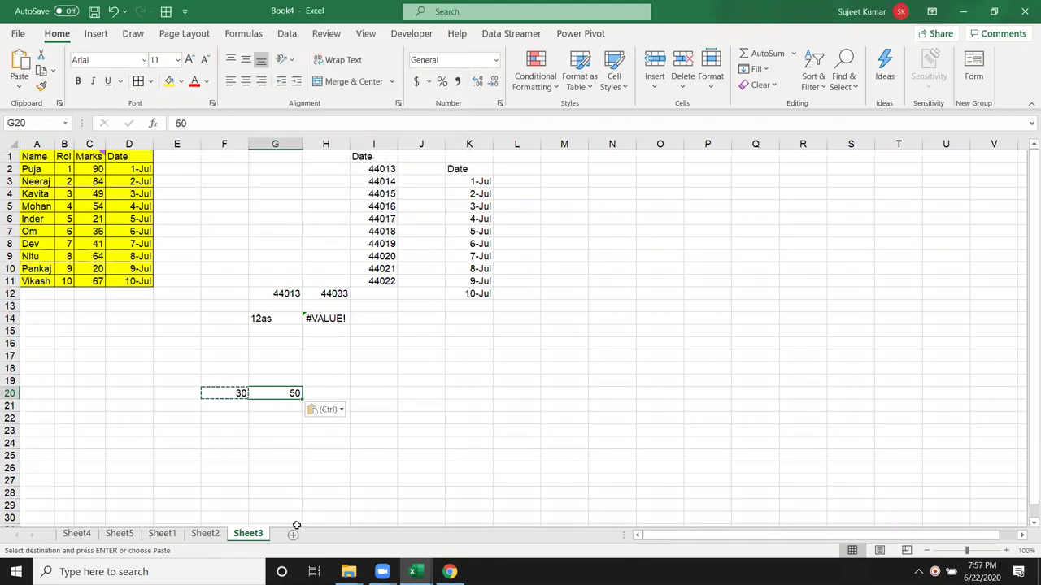